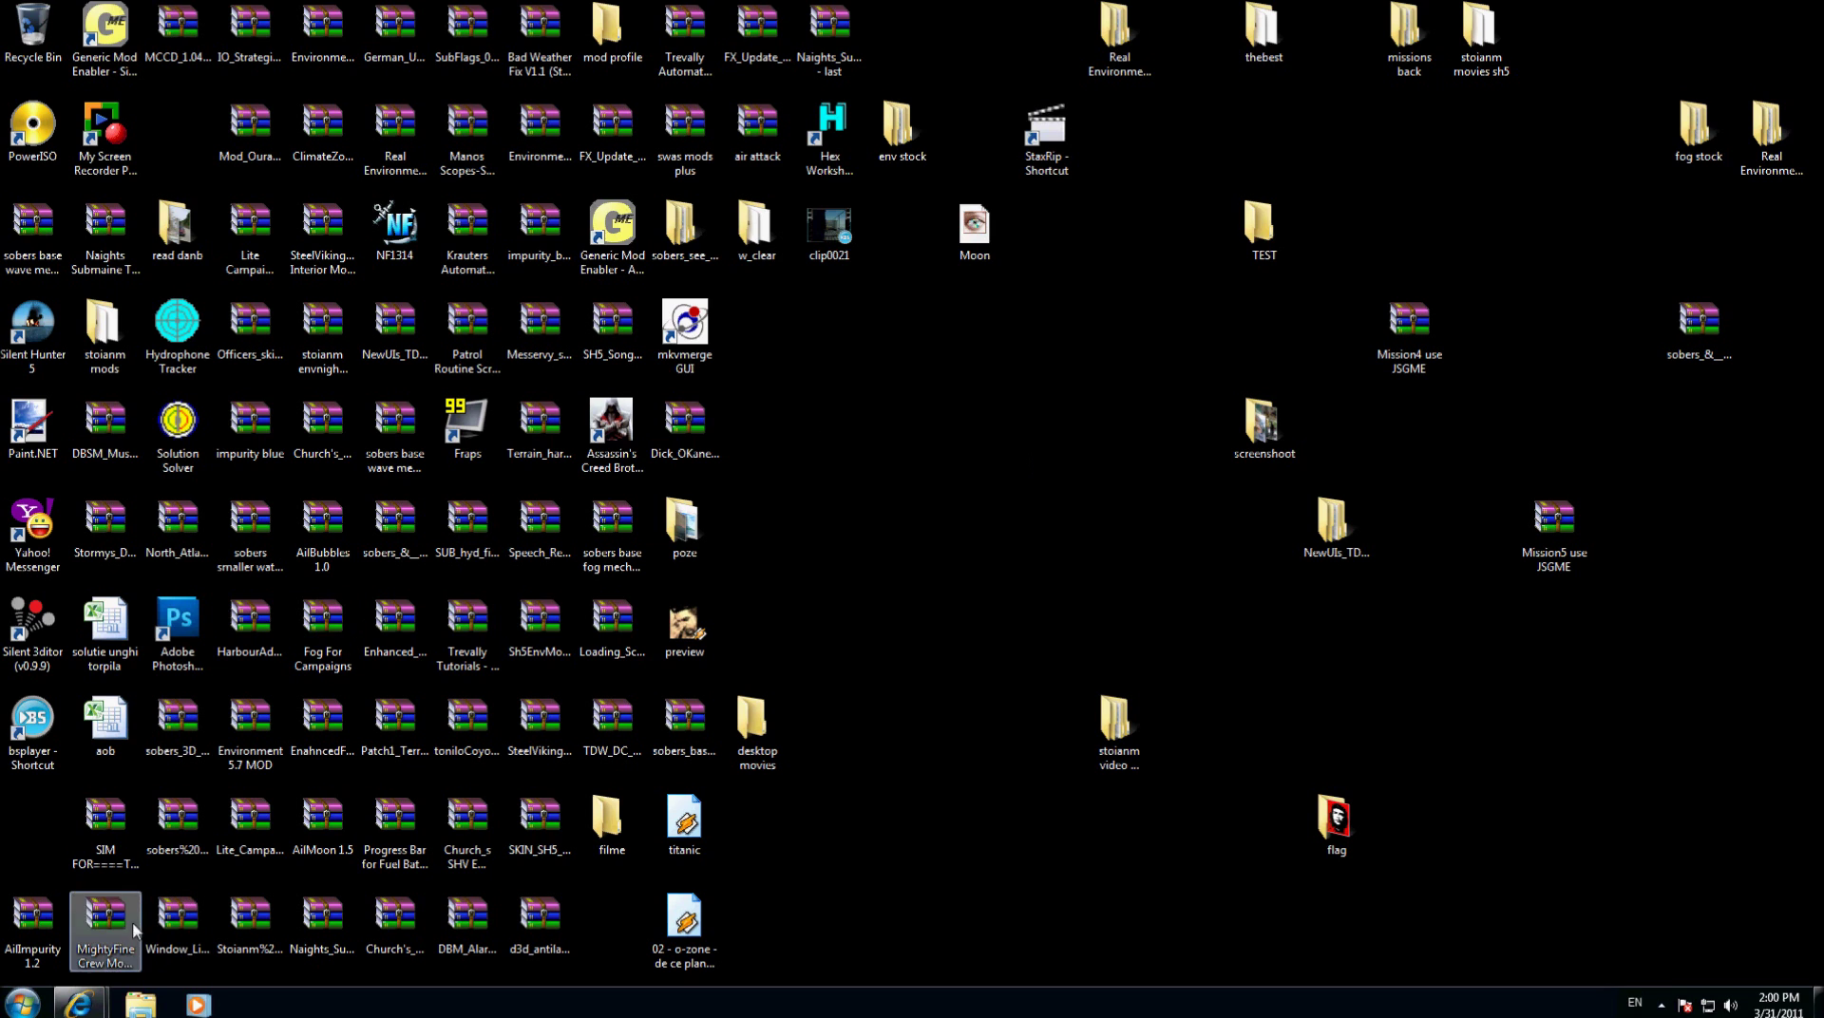
Step: Switch to Internet Explorer and open the antilag file page in the Utilities section of the SUBSIM downloads
mouse_move(91, 1009)
click(107, 883)
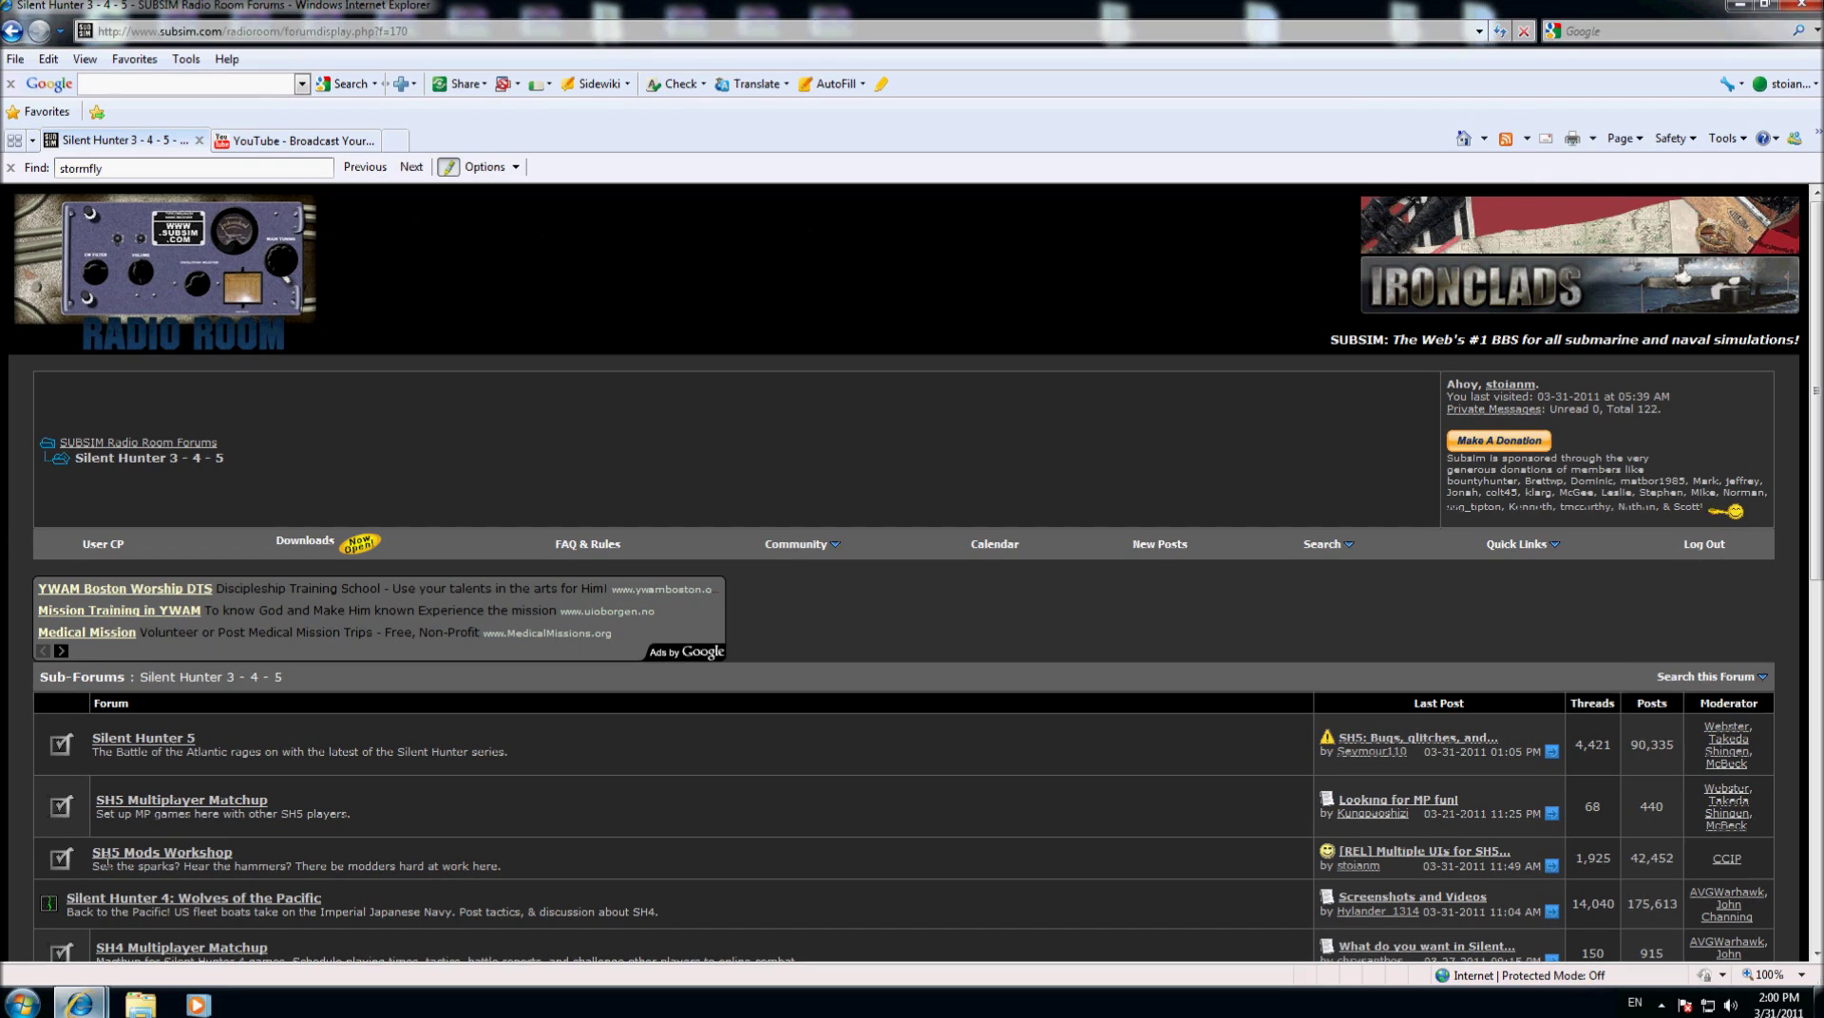
click(306, 544)
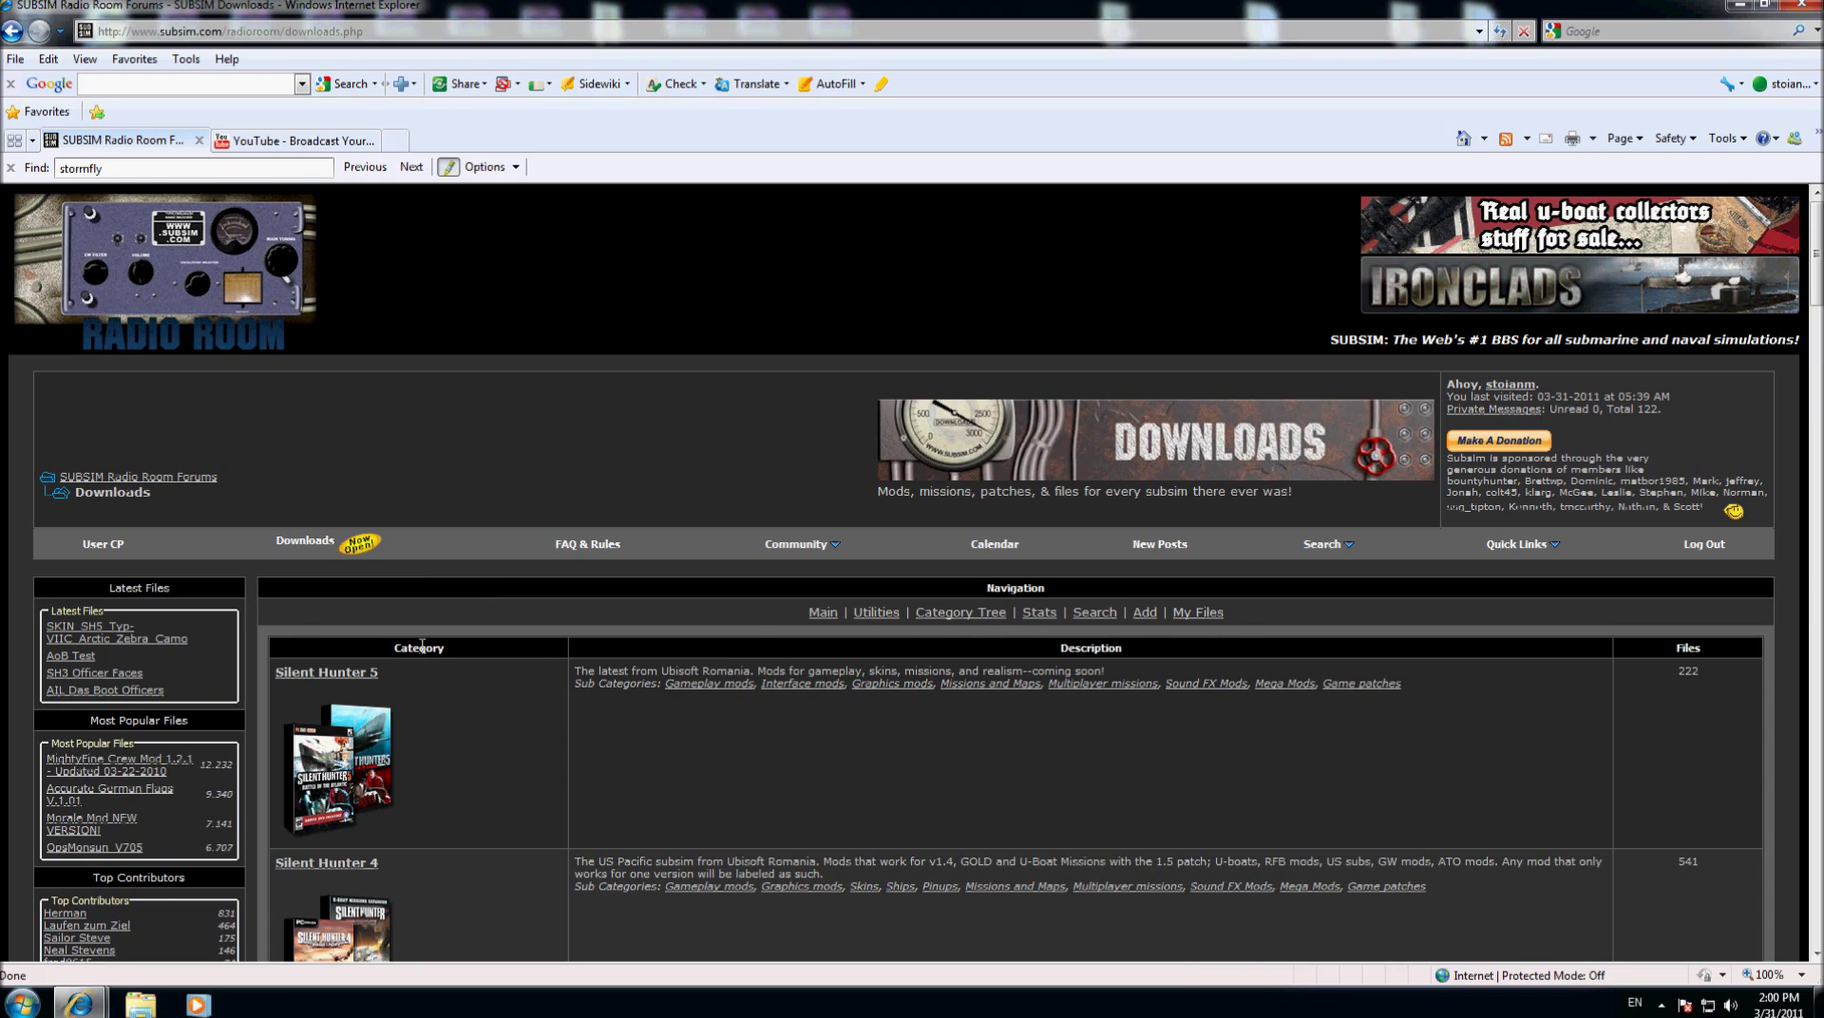
click(876, 613)
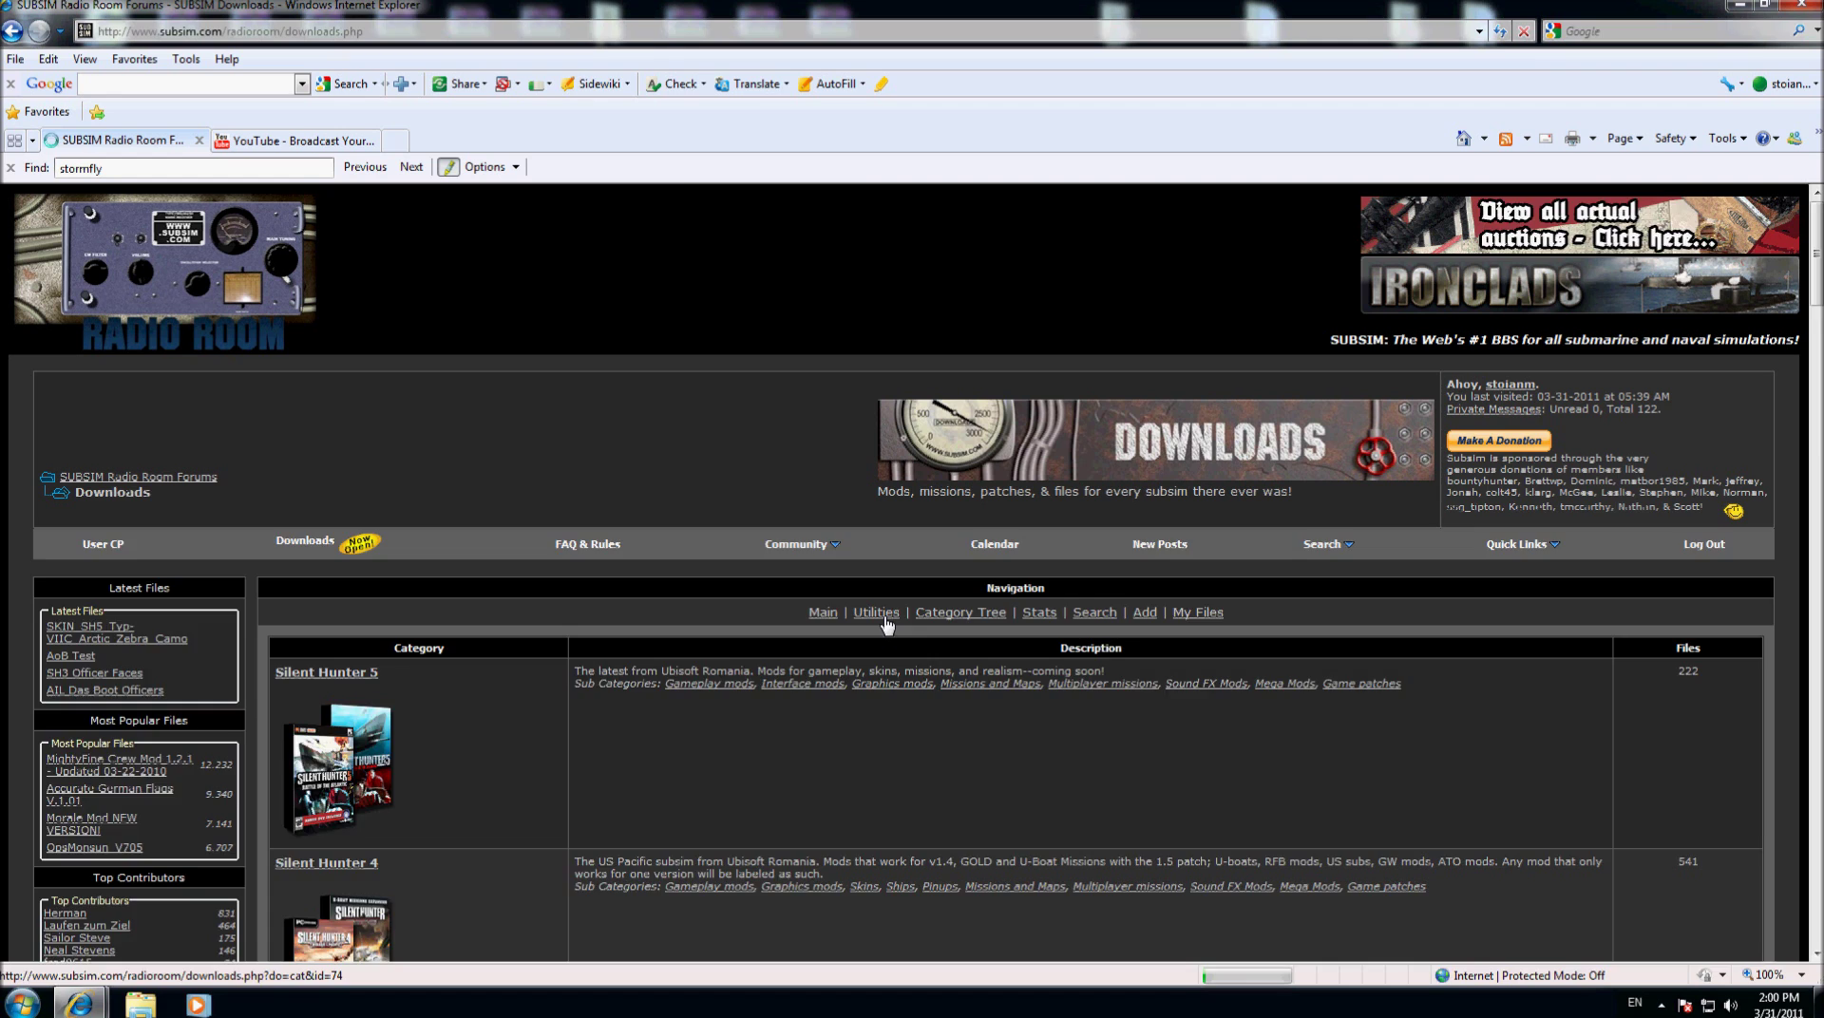
scroll(536, 655, down, 4)
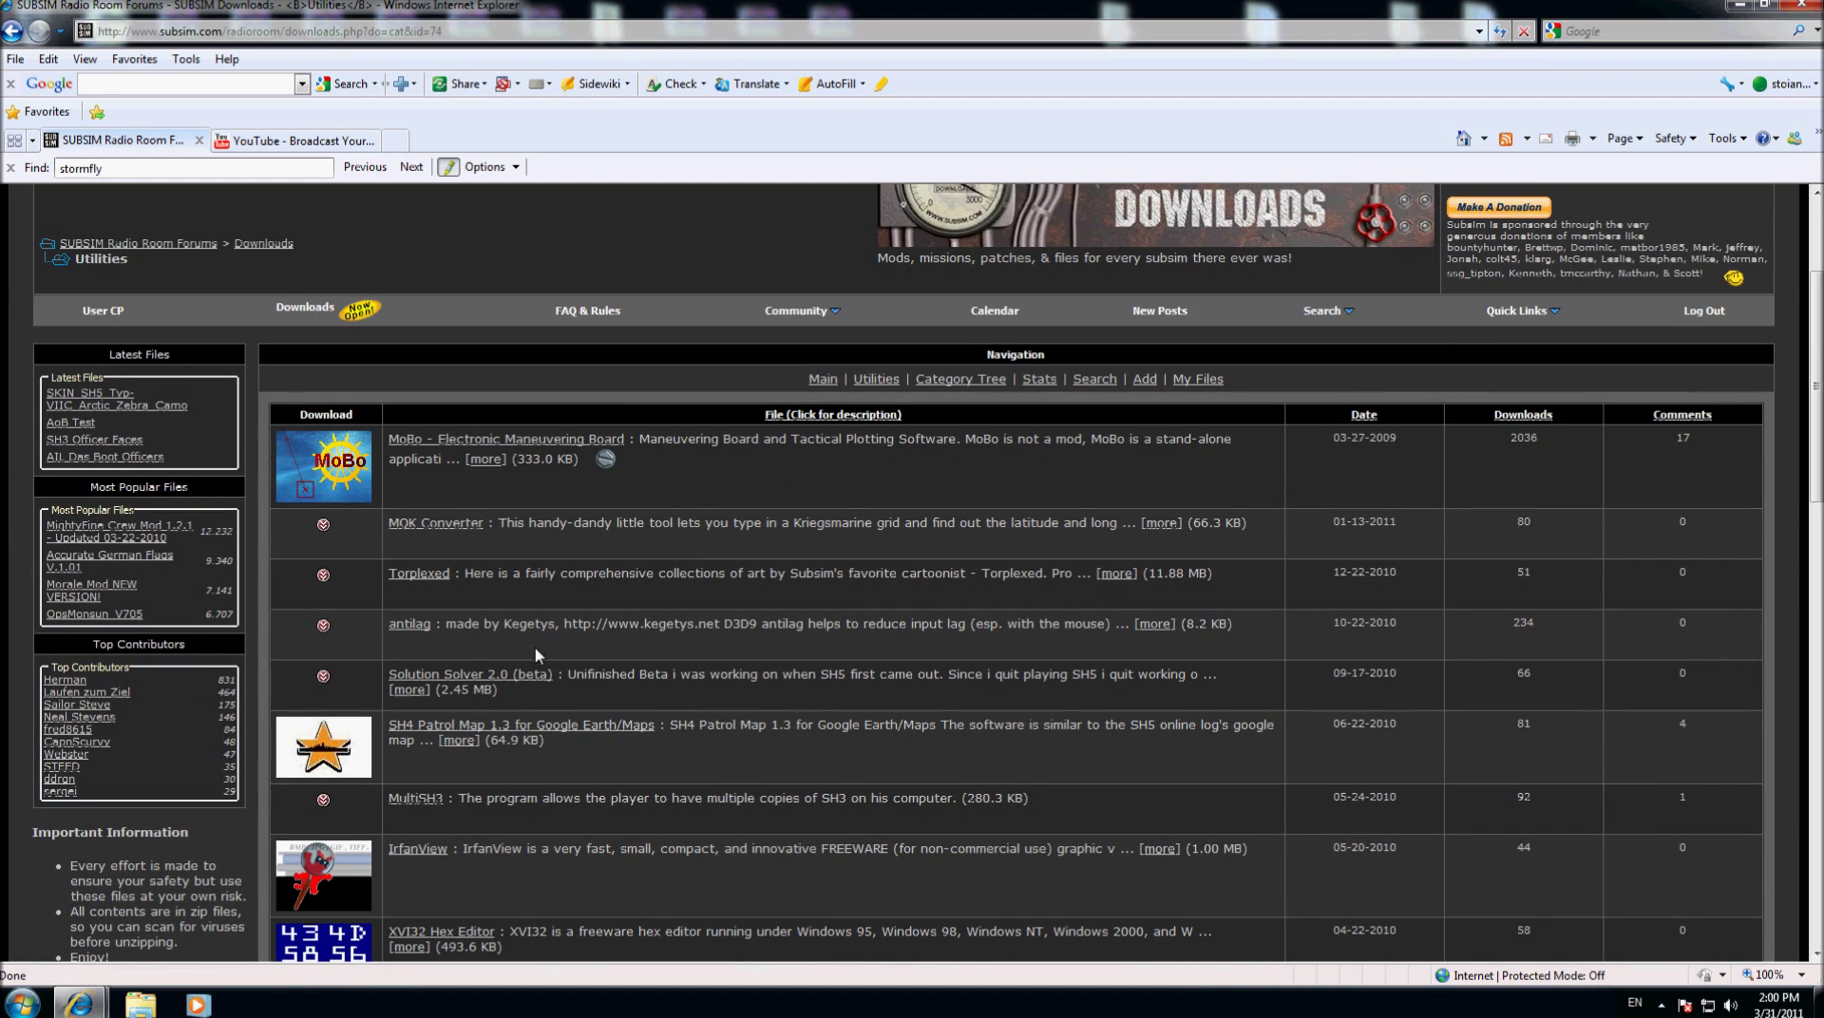
click(418, 625)
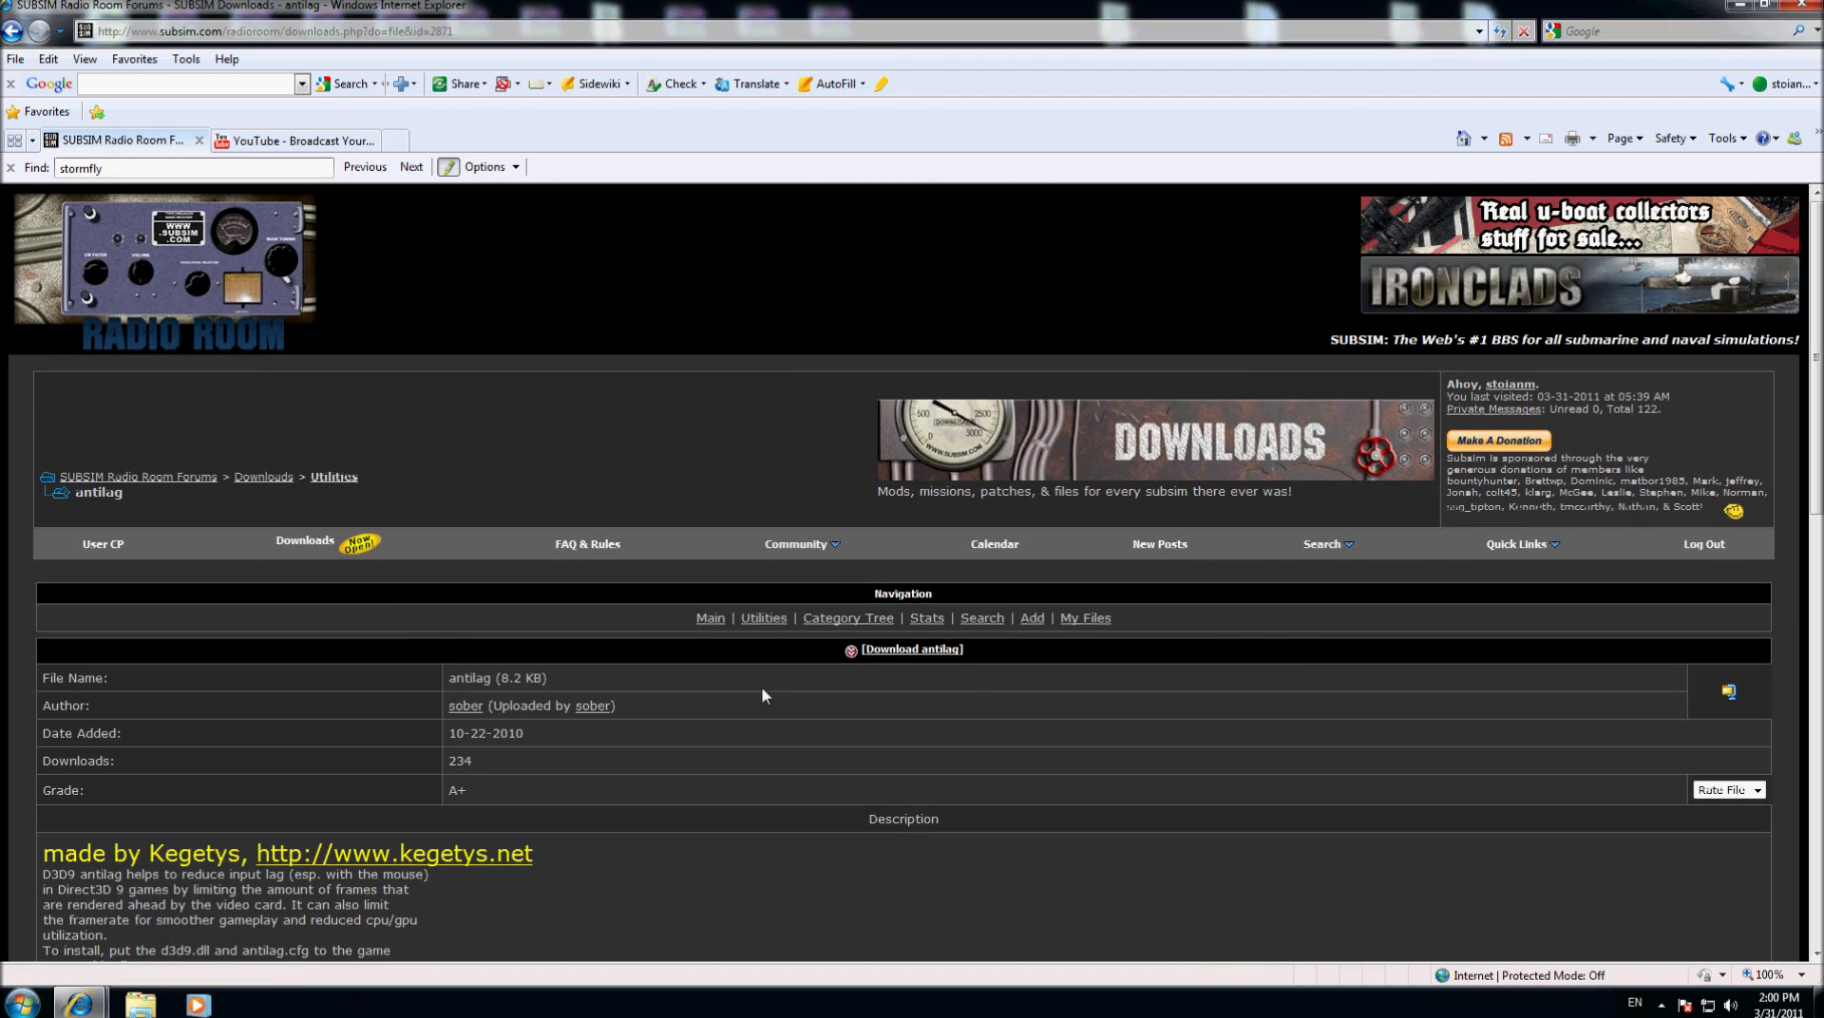
Step: Download antilag and save the d3d_antilag101 ZIP archive in the TEST folder on the desktop
click(917, 652)
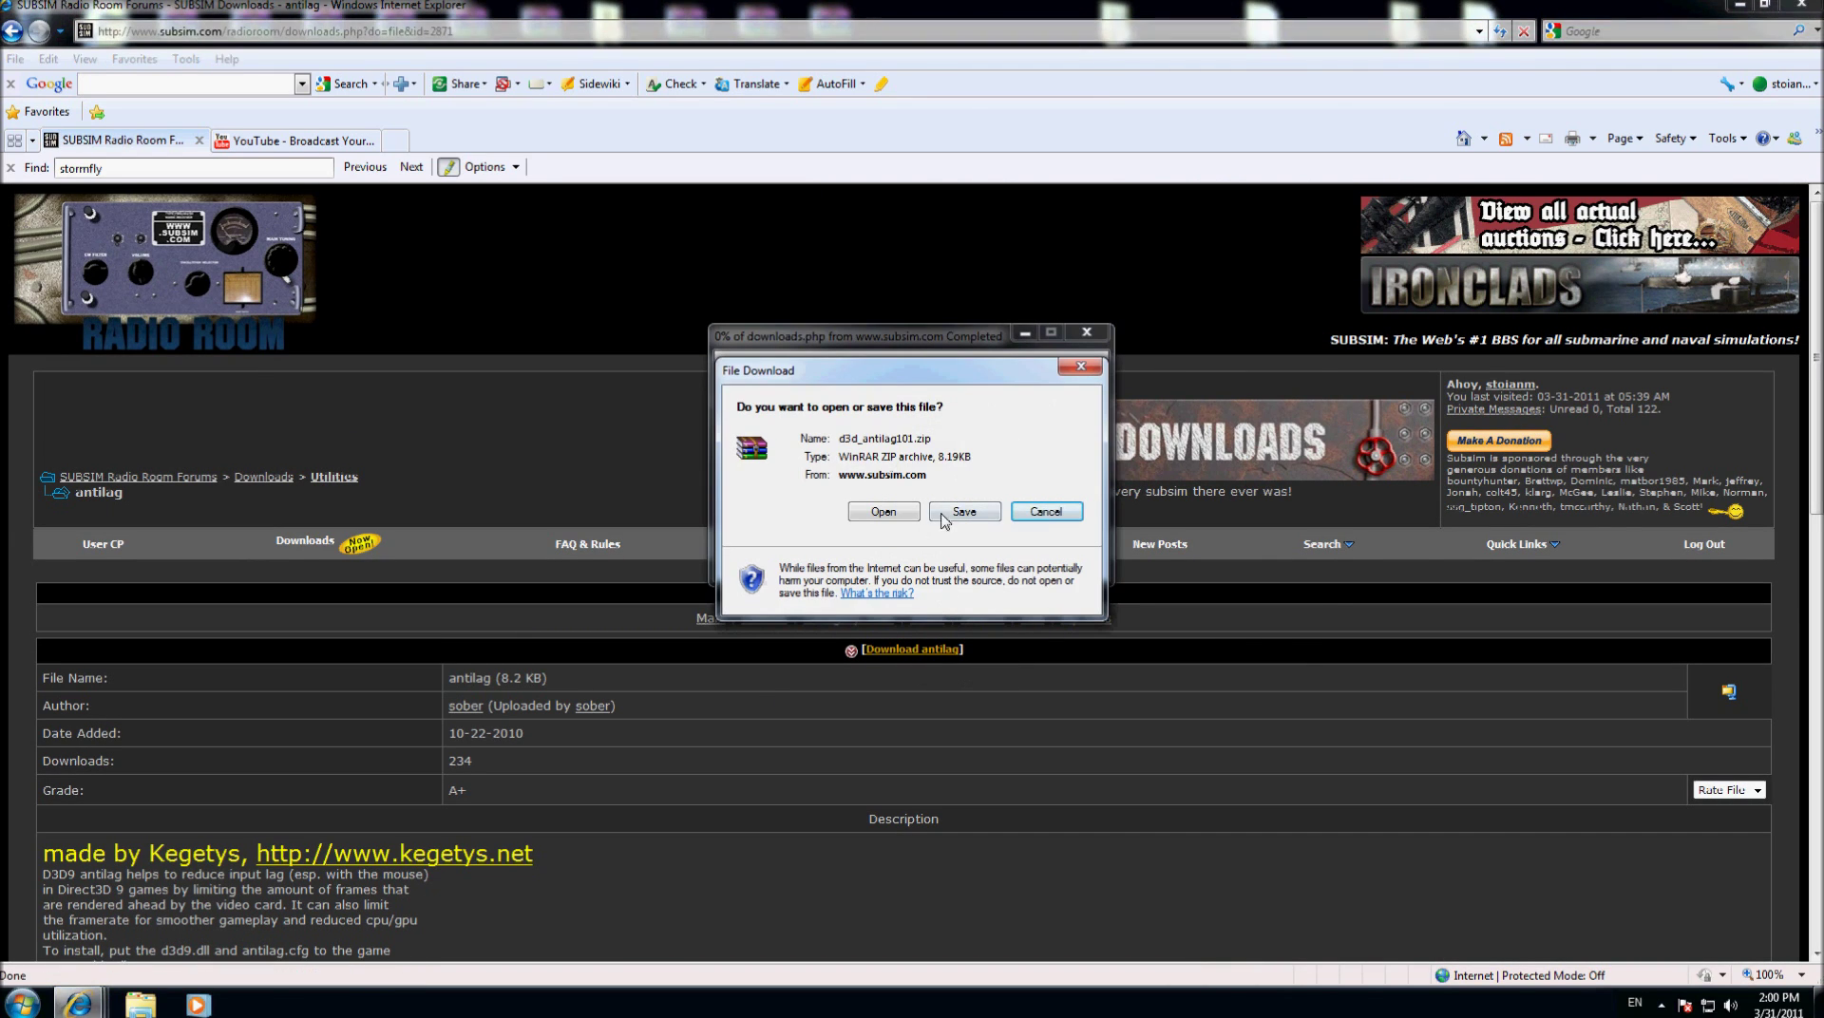
click(945, 513)
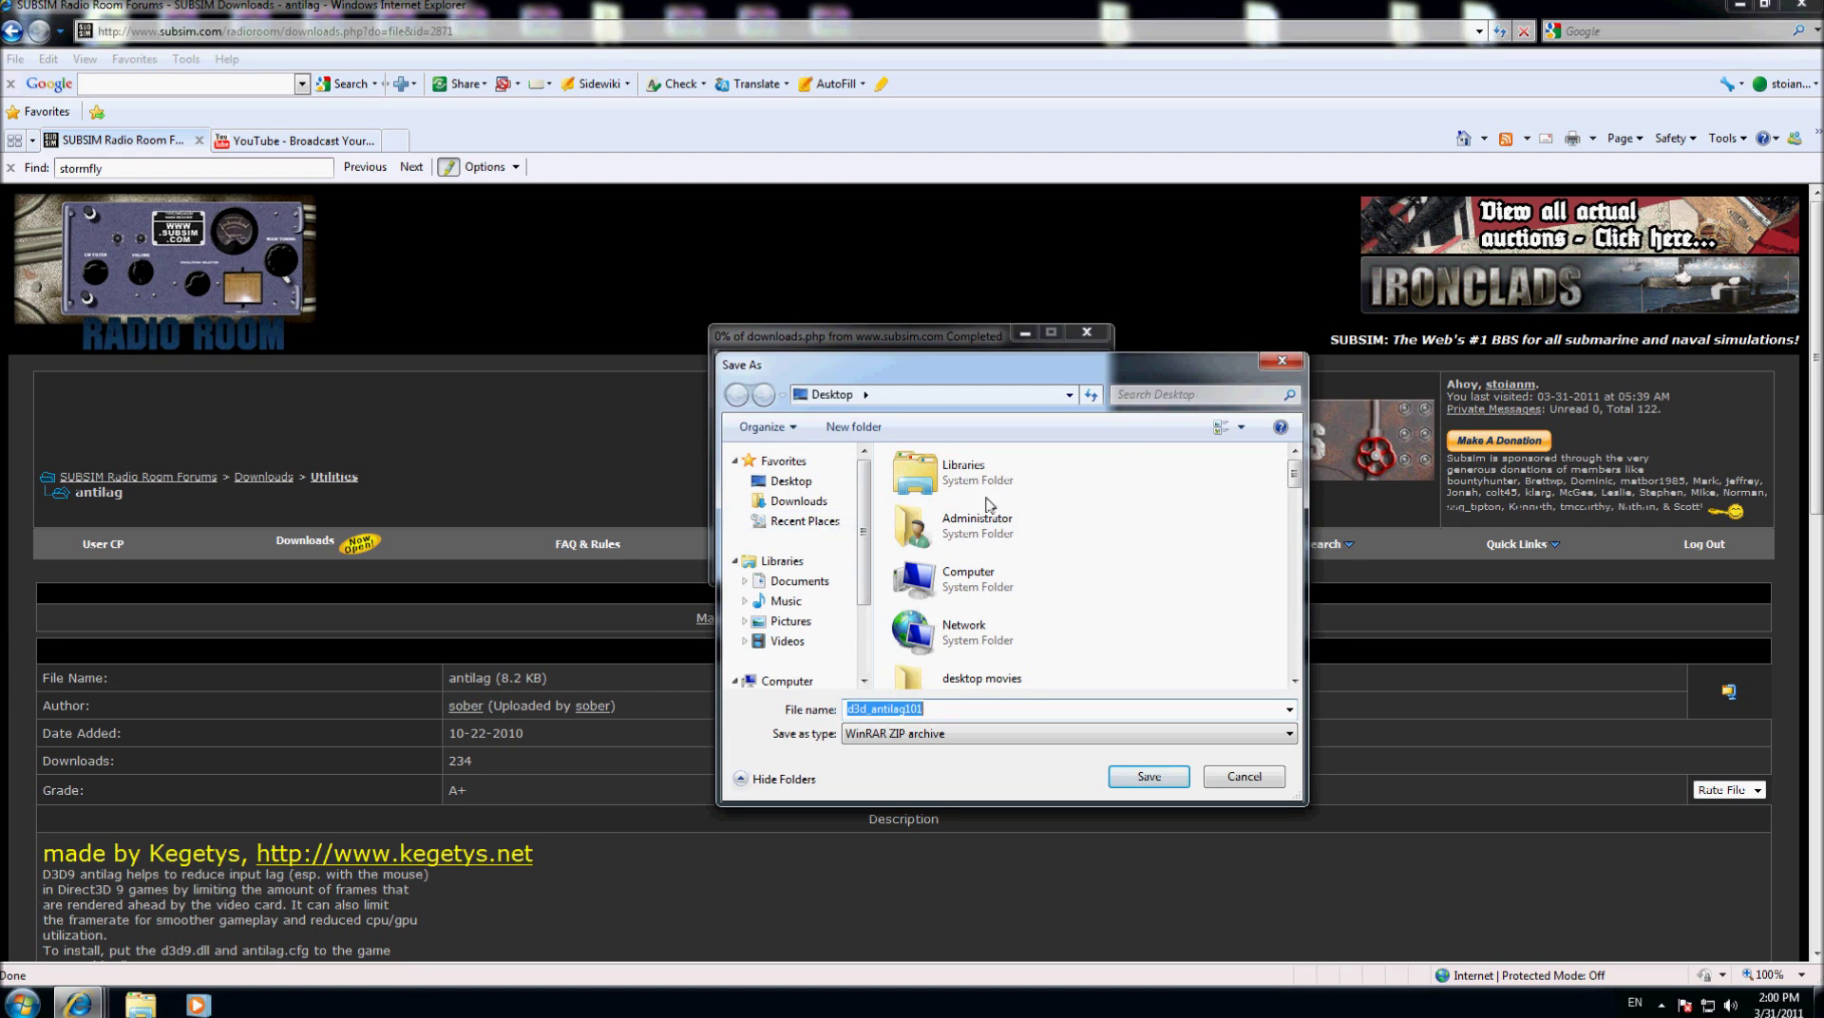
click(978, 485)
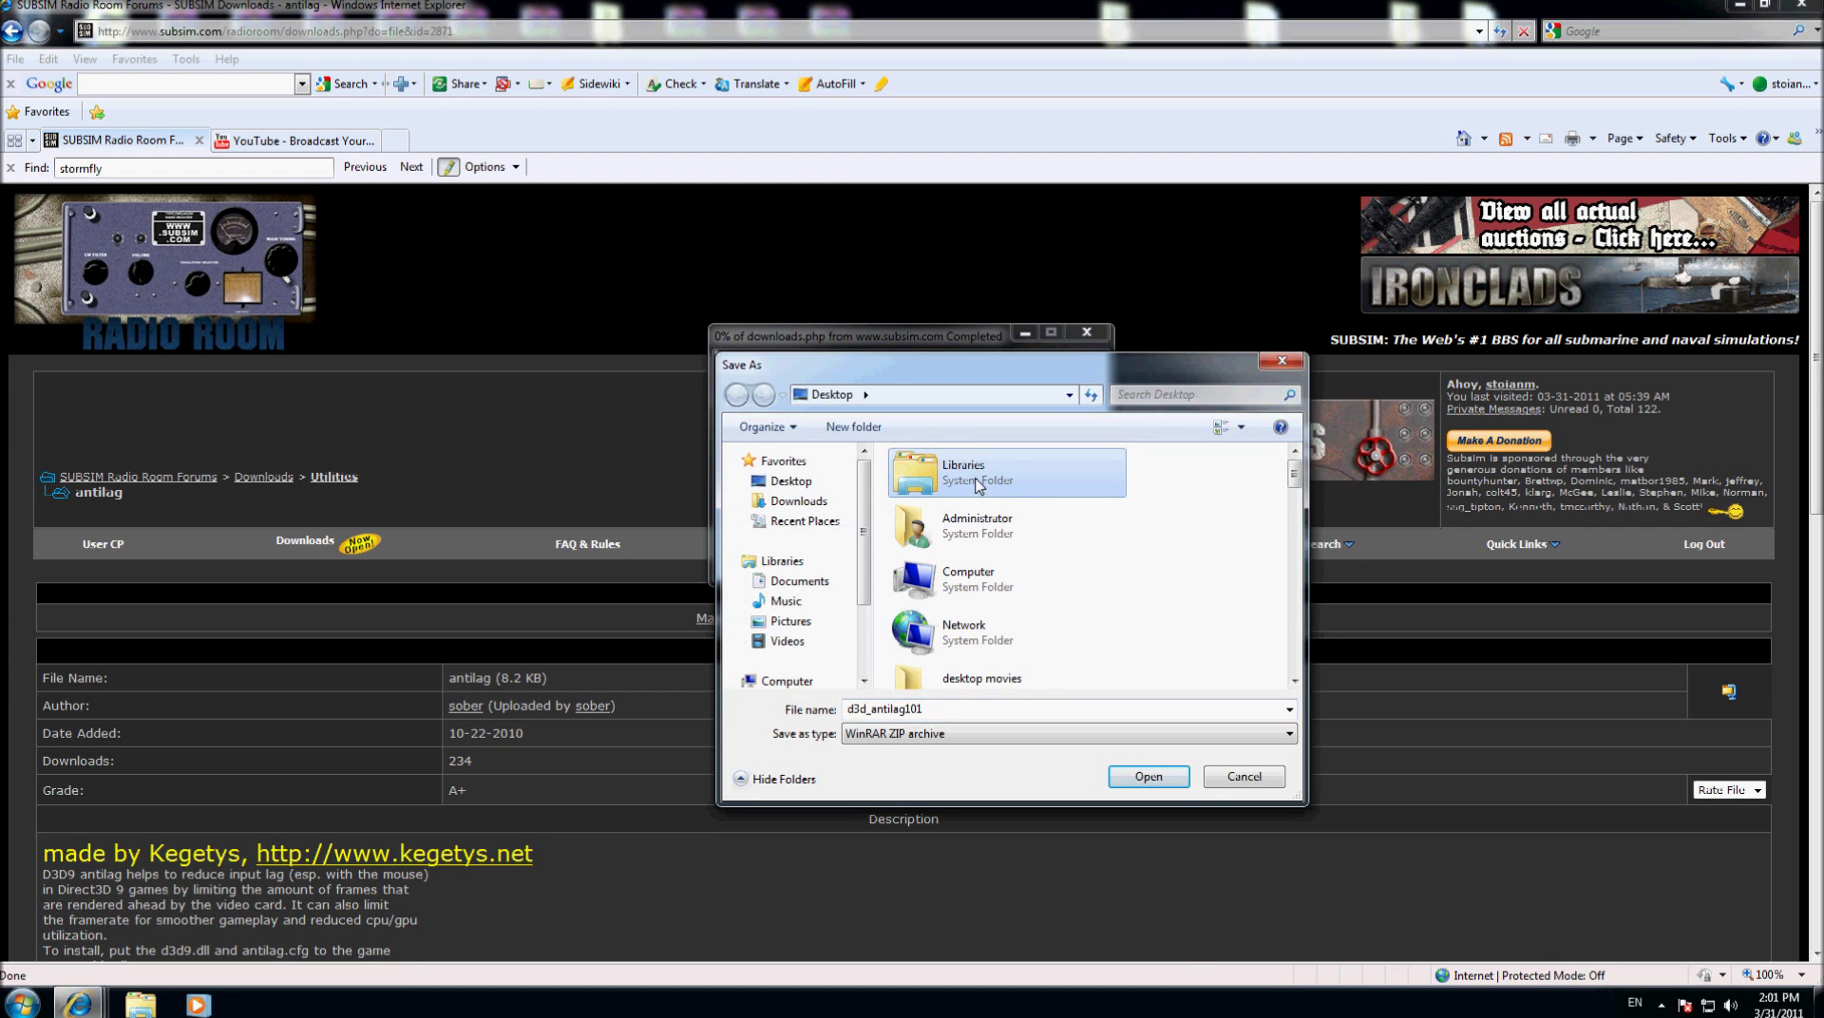
scroll(979, 487, down, 3)
double_click(978, 479)
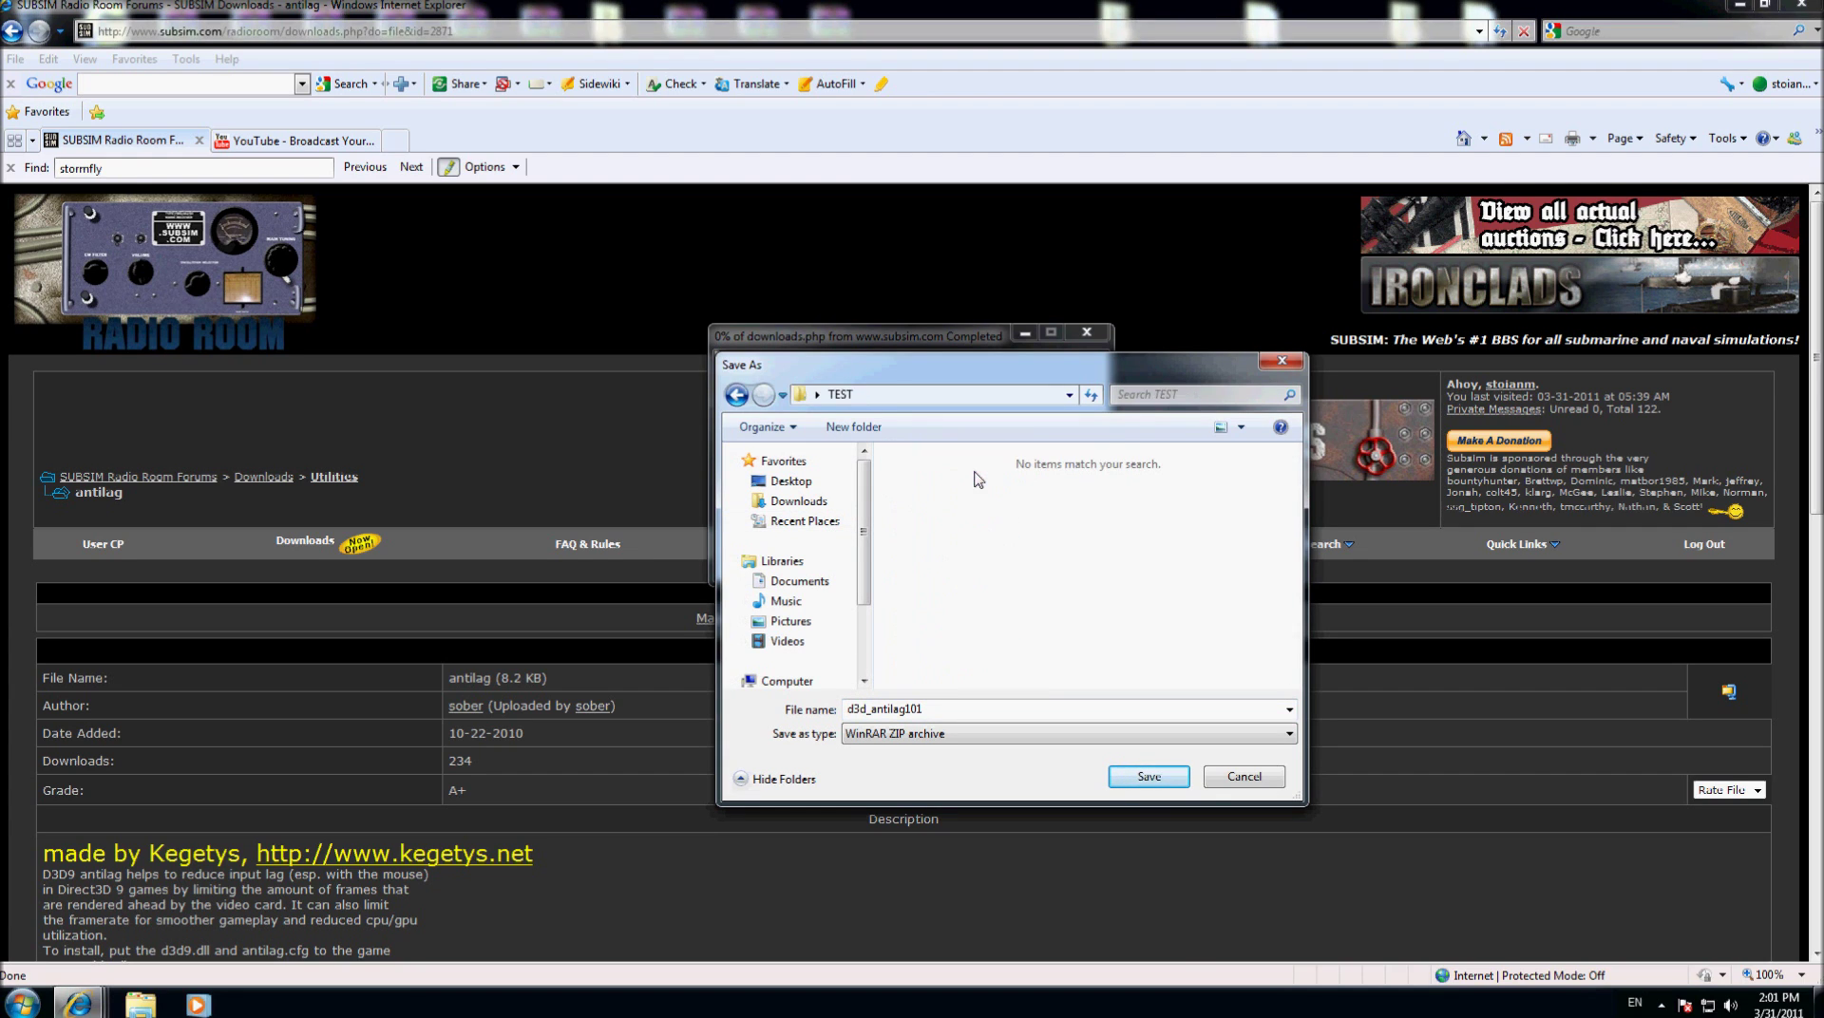
click(1128, 782)
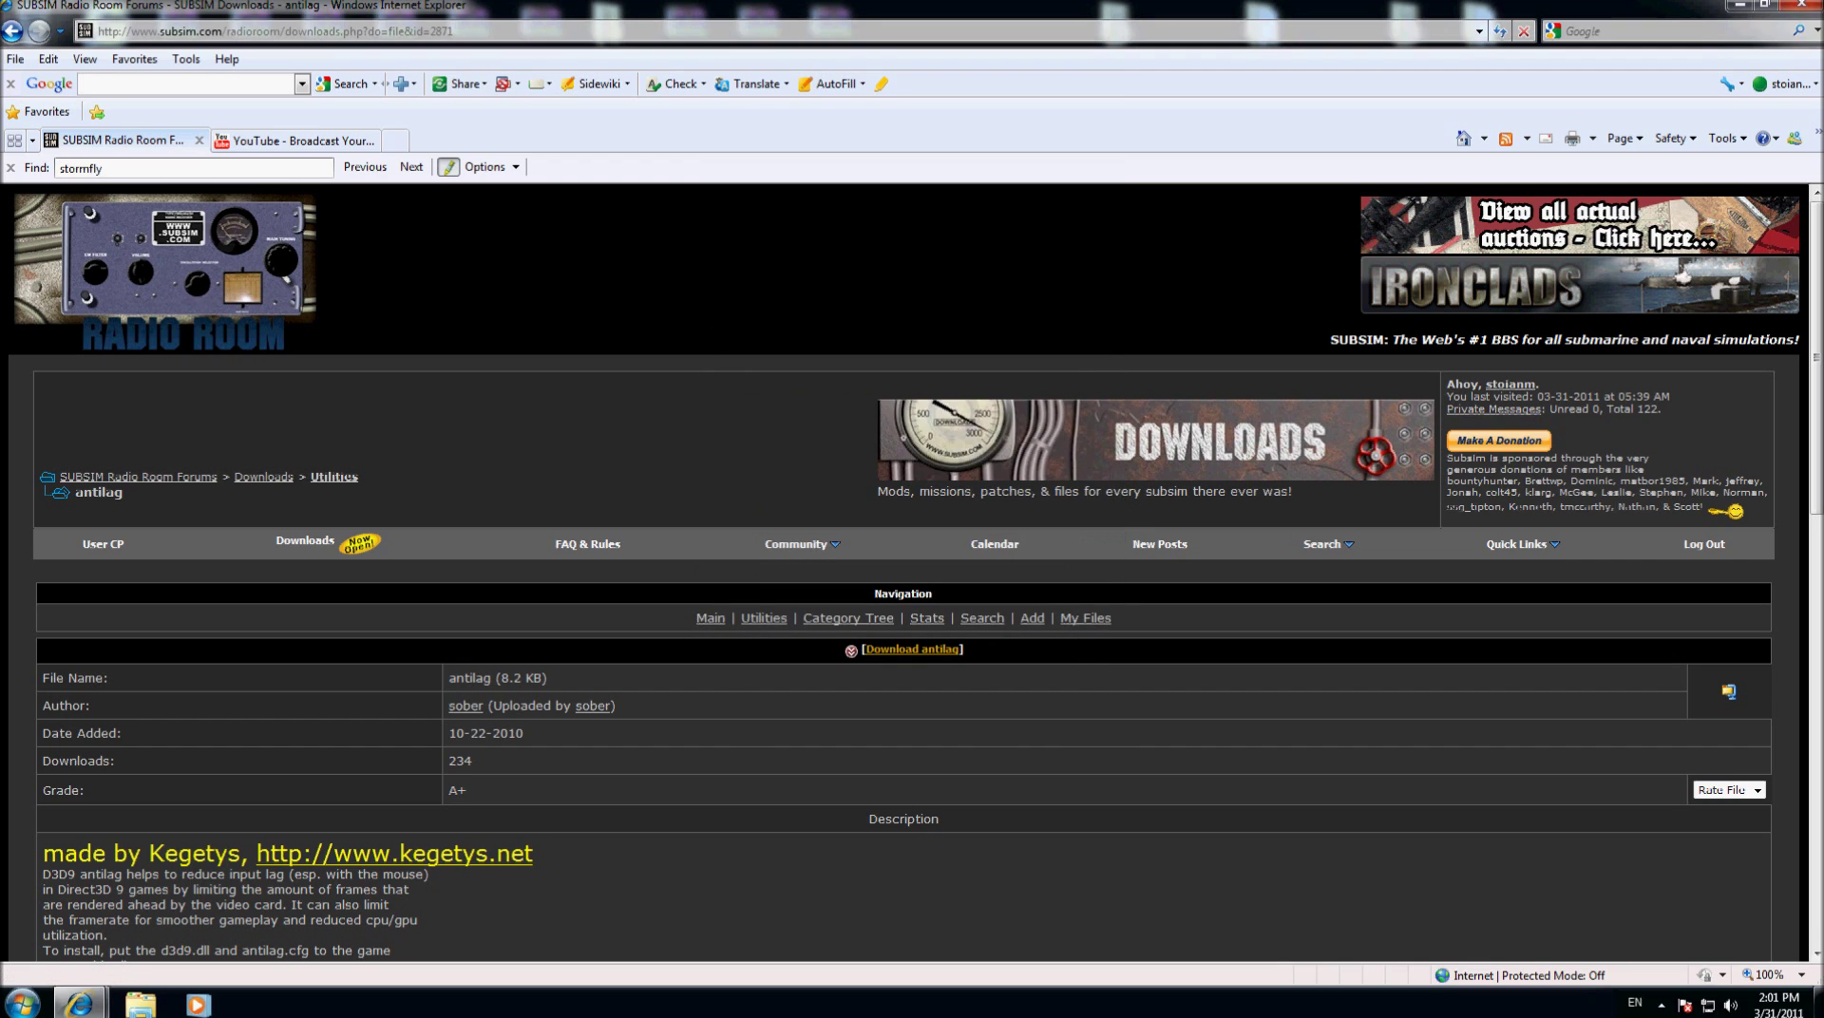
Step: Extract antilag.cfg, d3d9.dll and readme.txt from the d3d_antilag101 archive into the TEST folder and close WinRAR
click(1817, 1002)
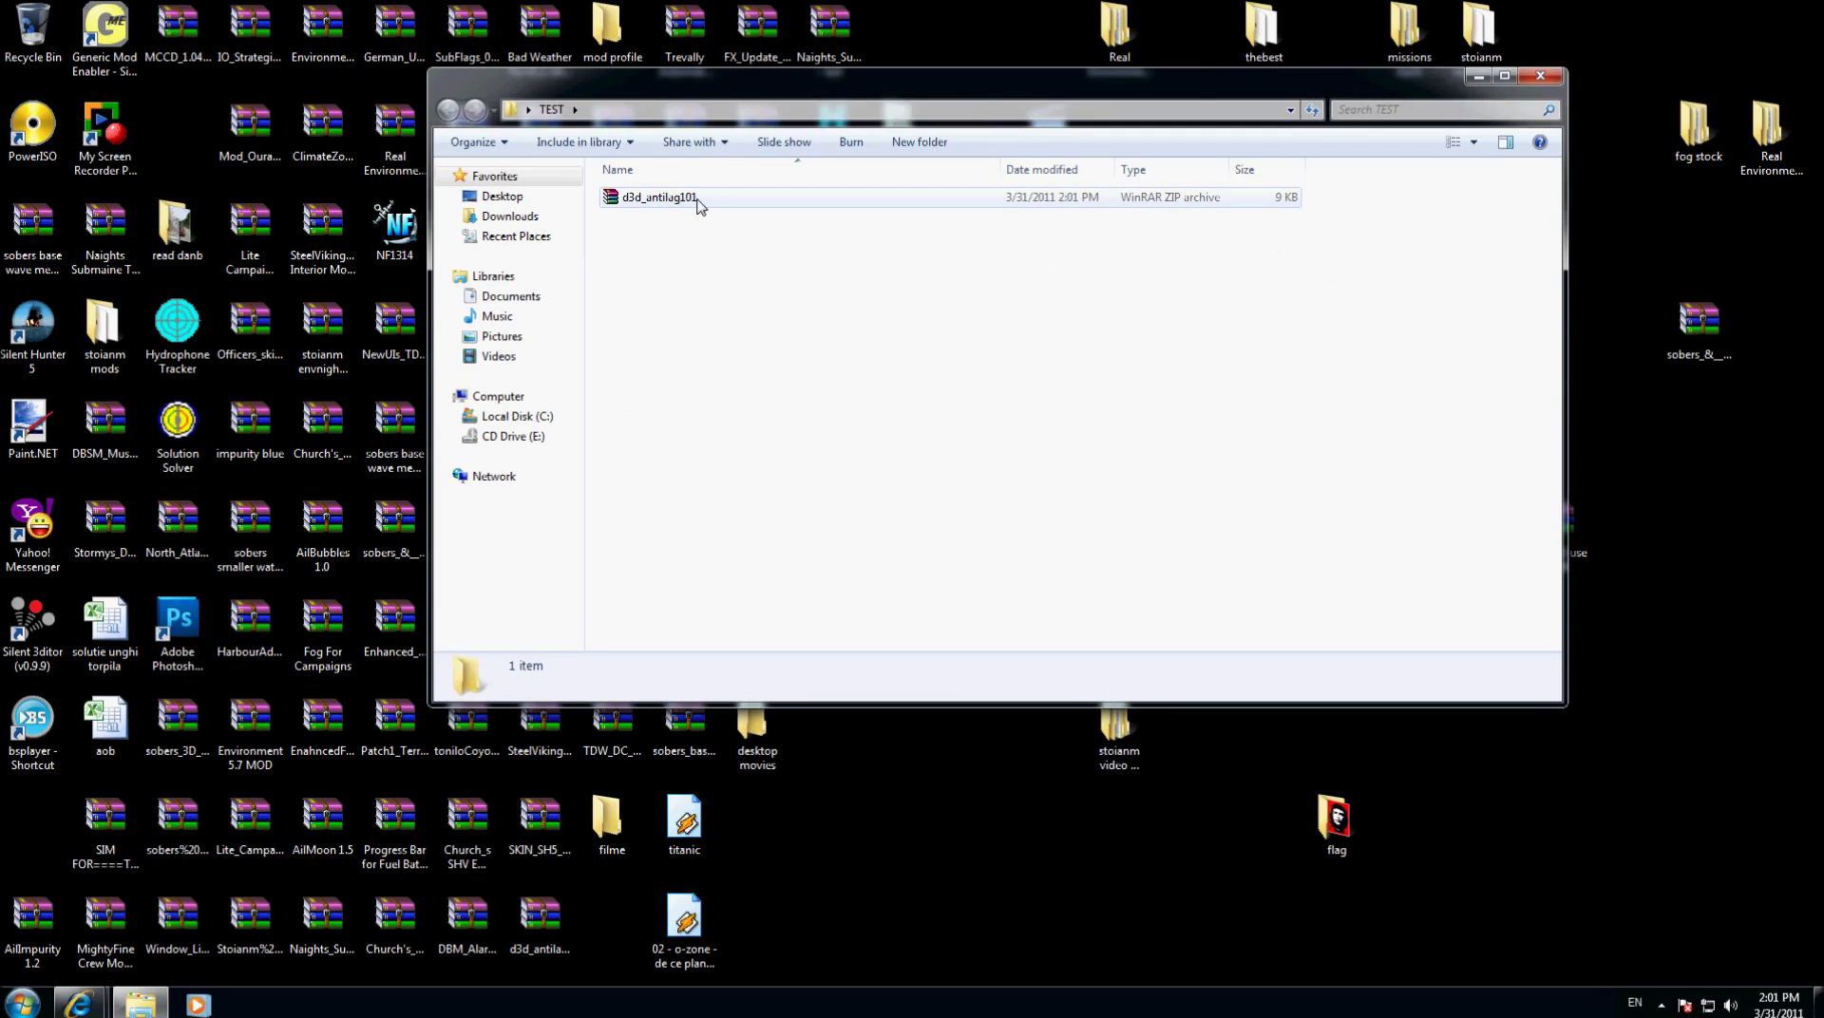
double_click(699, 199)
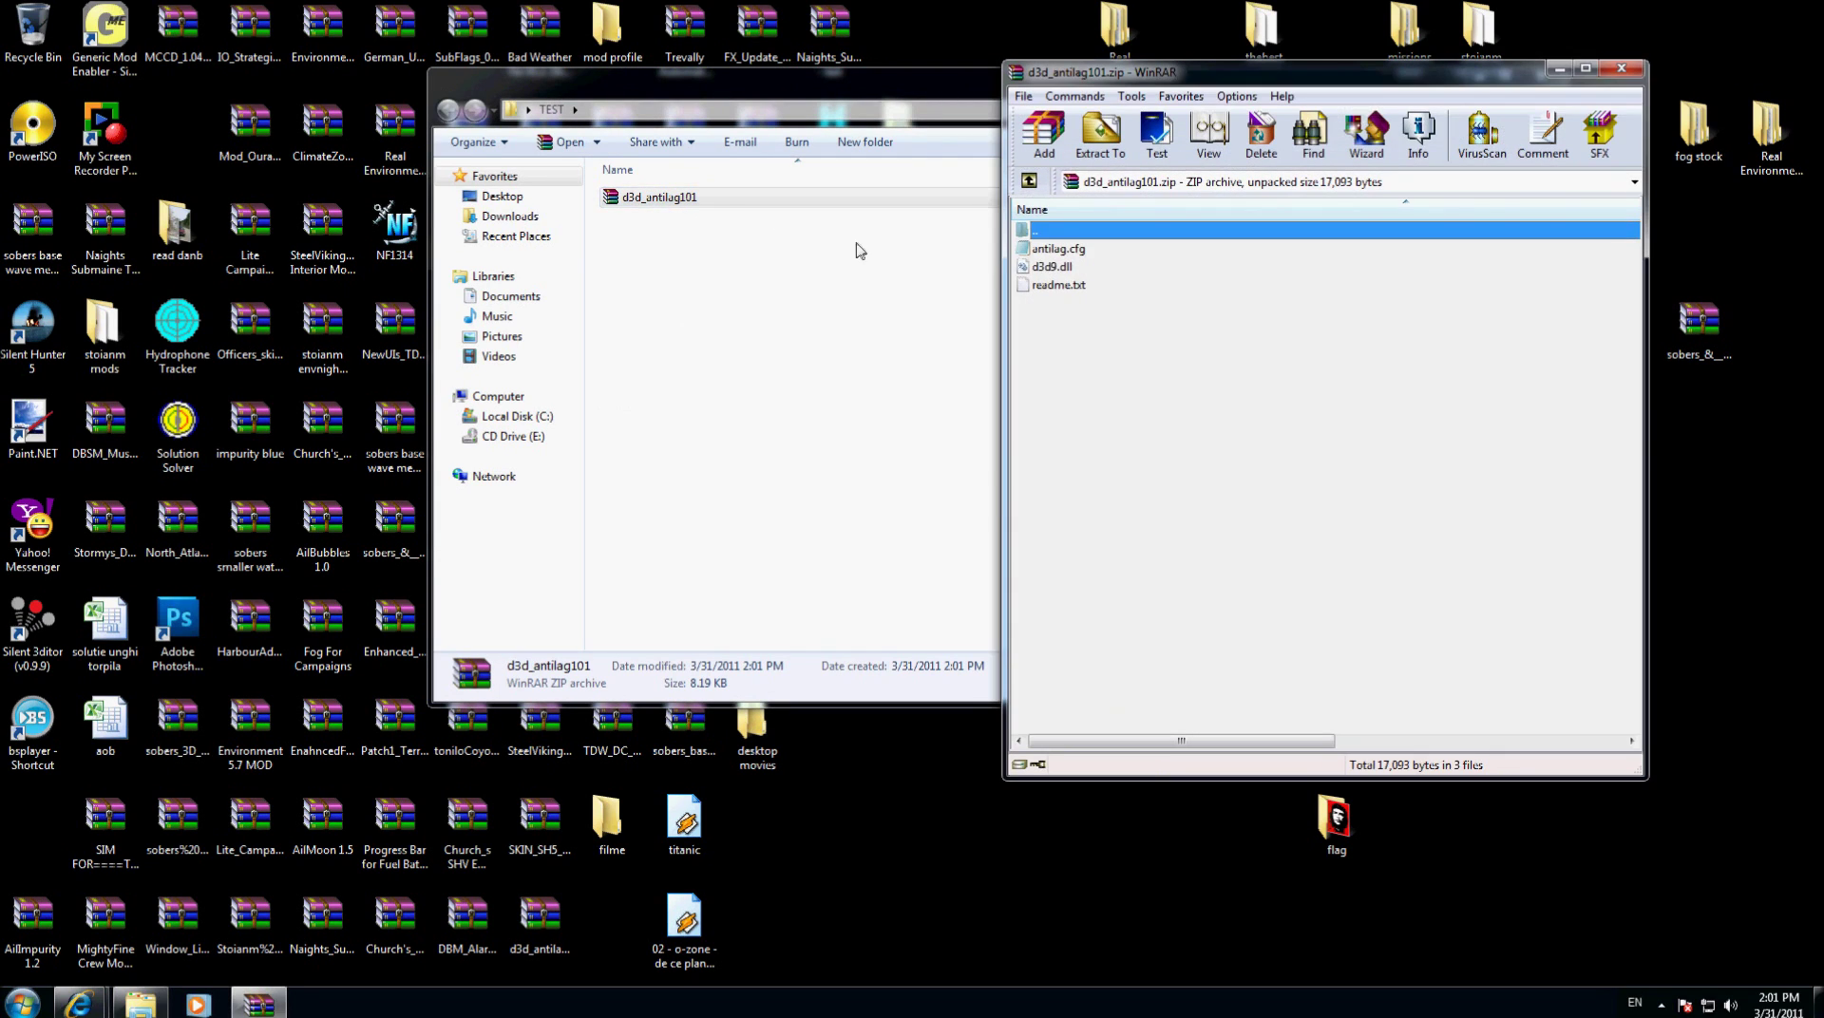
key(ctrl+a)
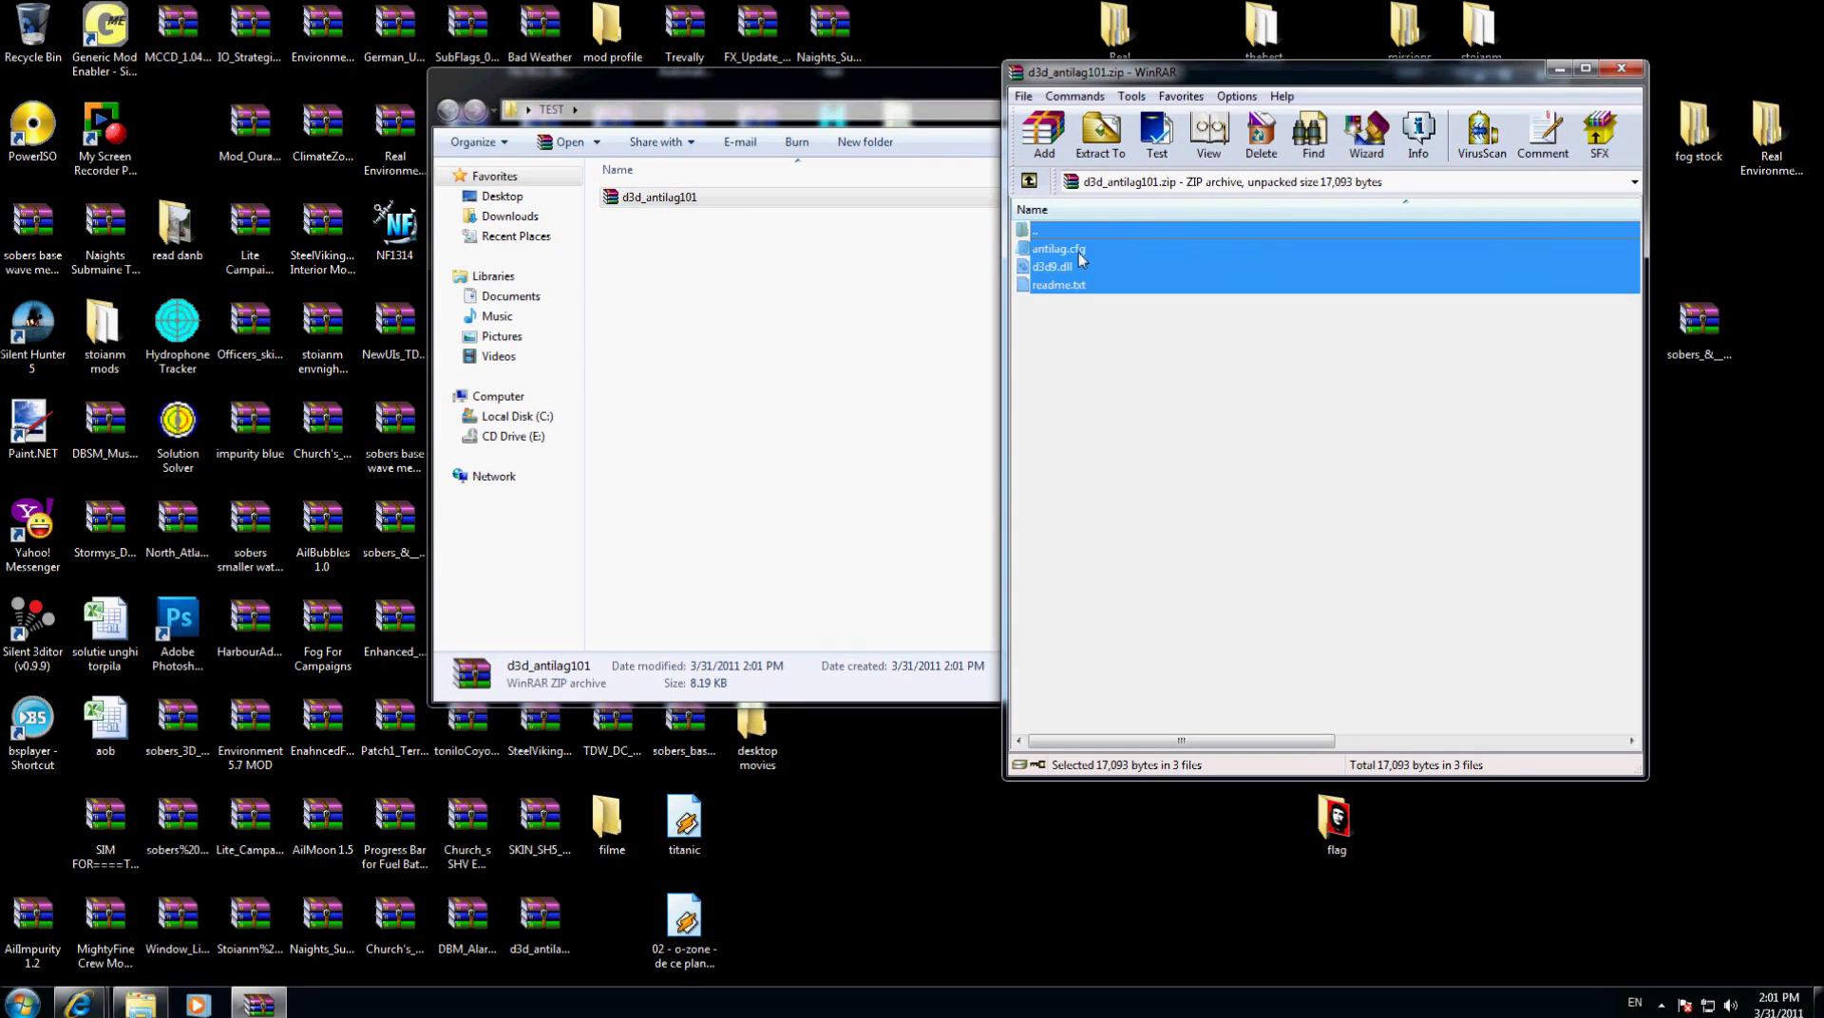
drag(1079, 265, 728, 364)
drag(727, 363, 733, 370)
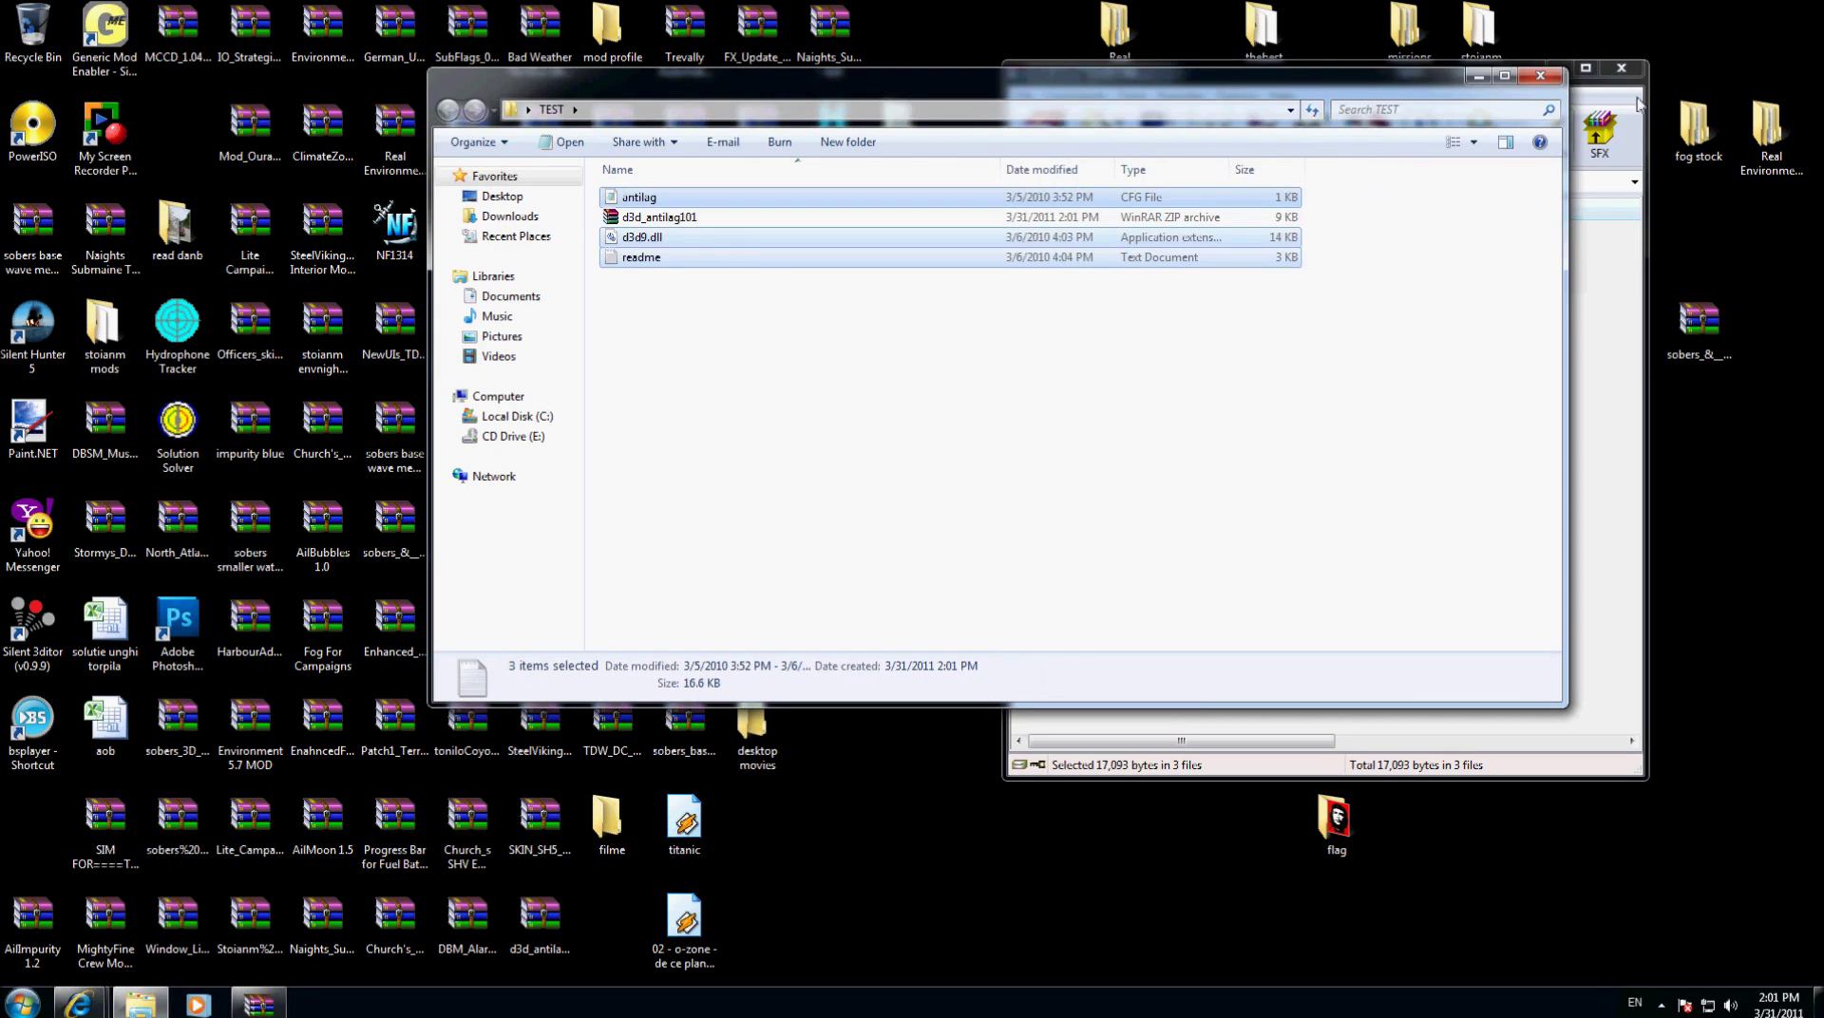
click(1621, 68)
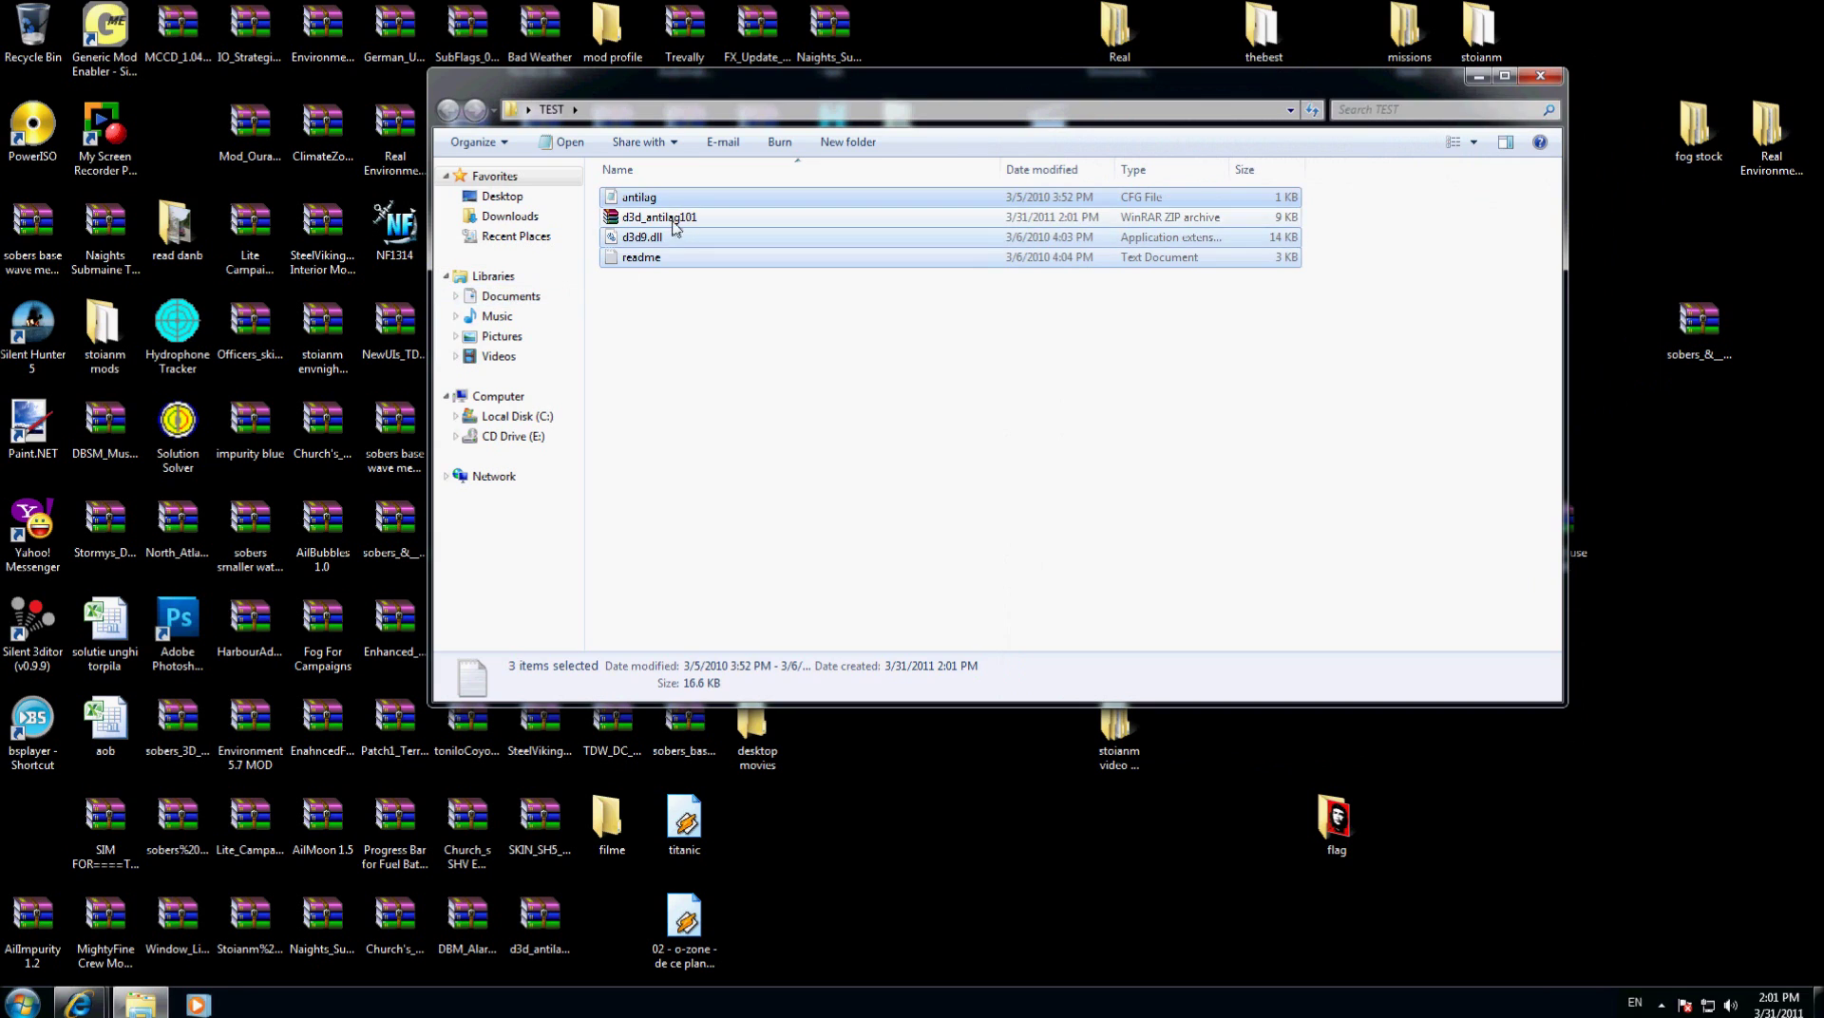
Step: Delete the d3d_antilag101 archive from the TEST folder
click(674, 221)
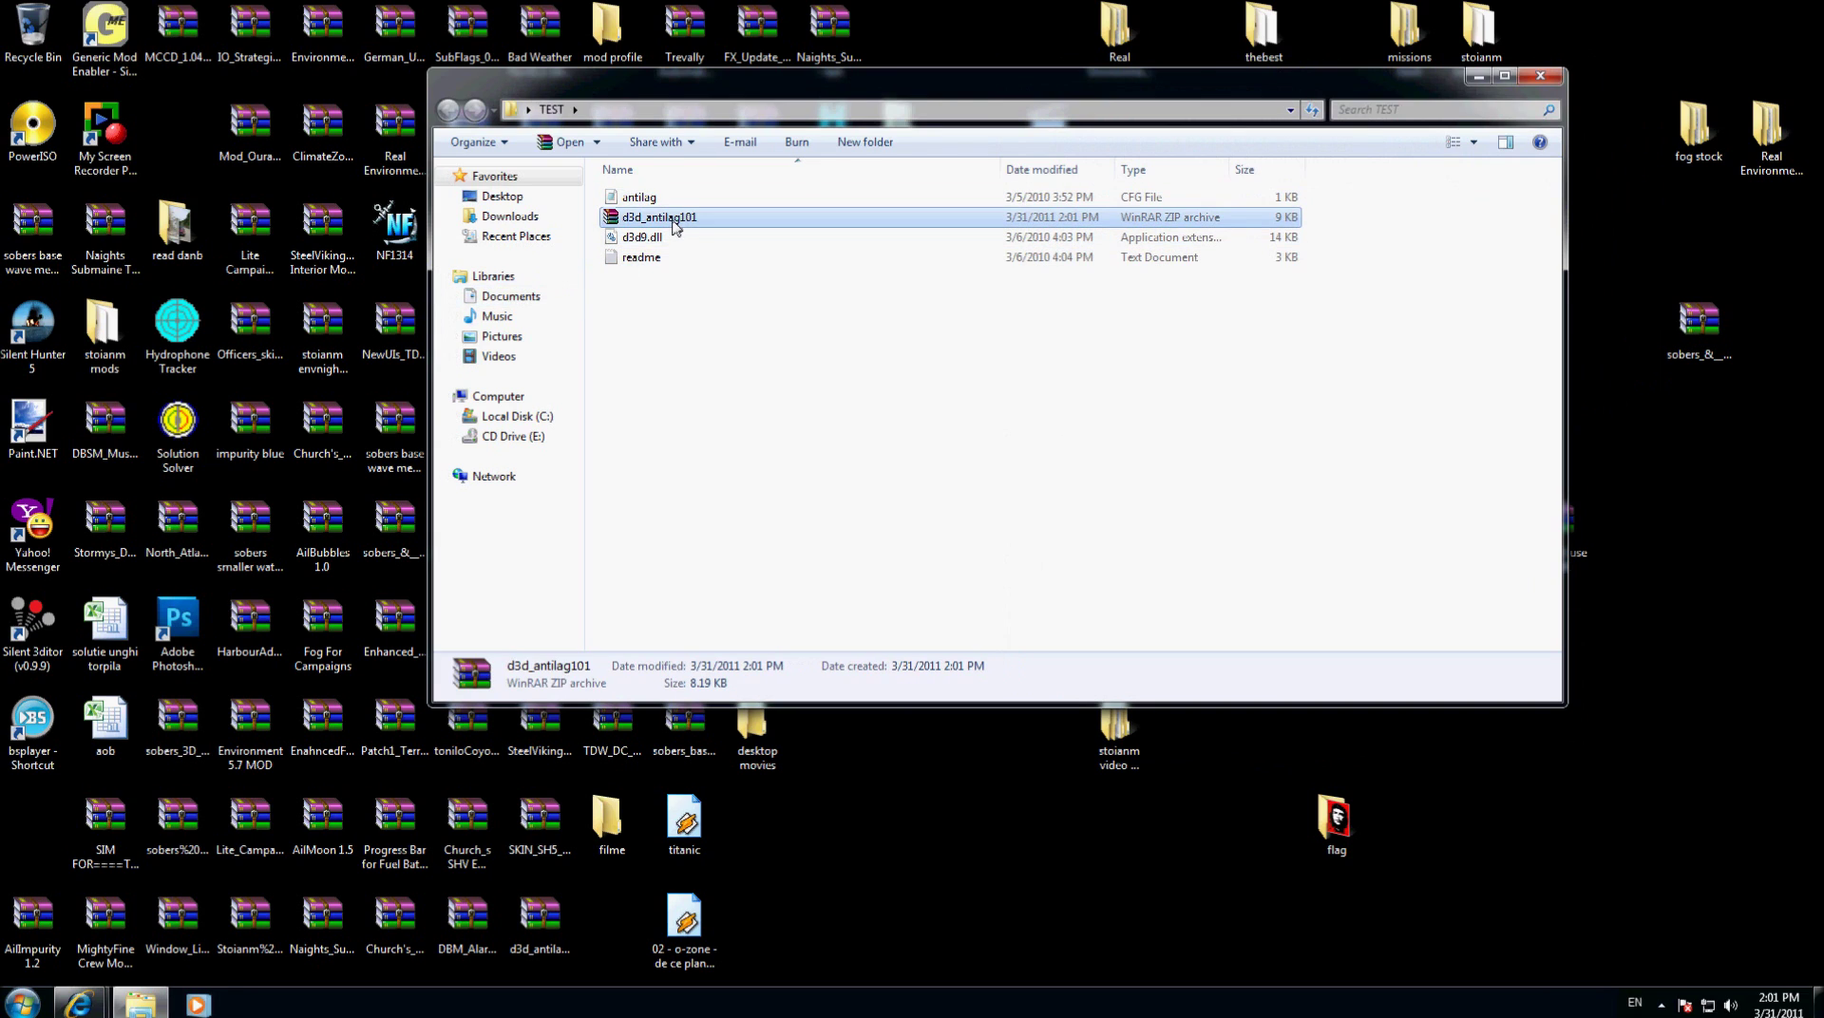
key(Delete)
key(Return)
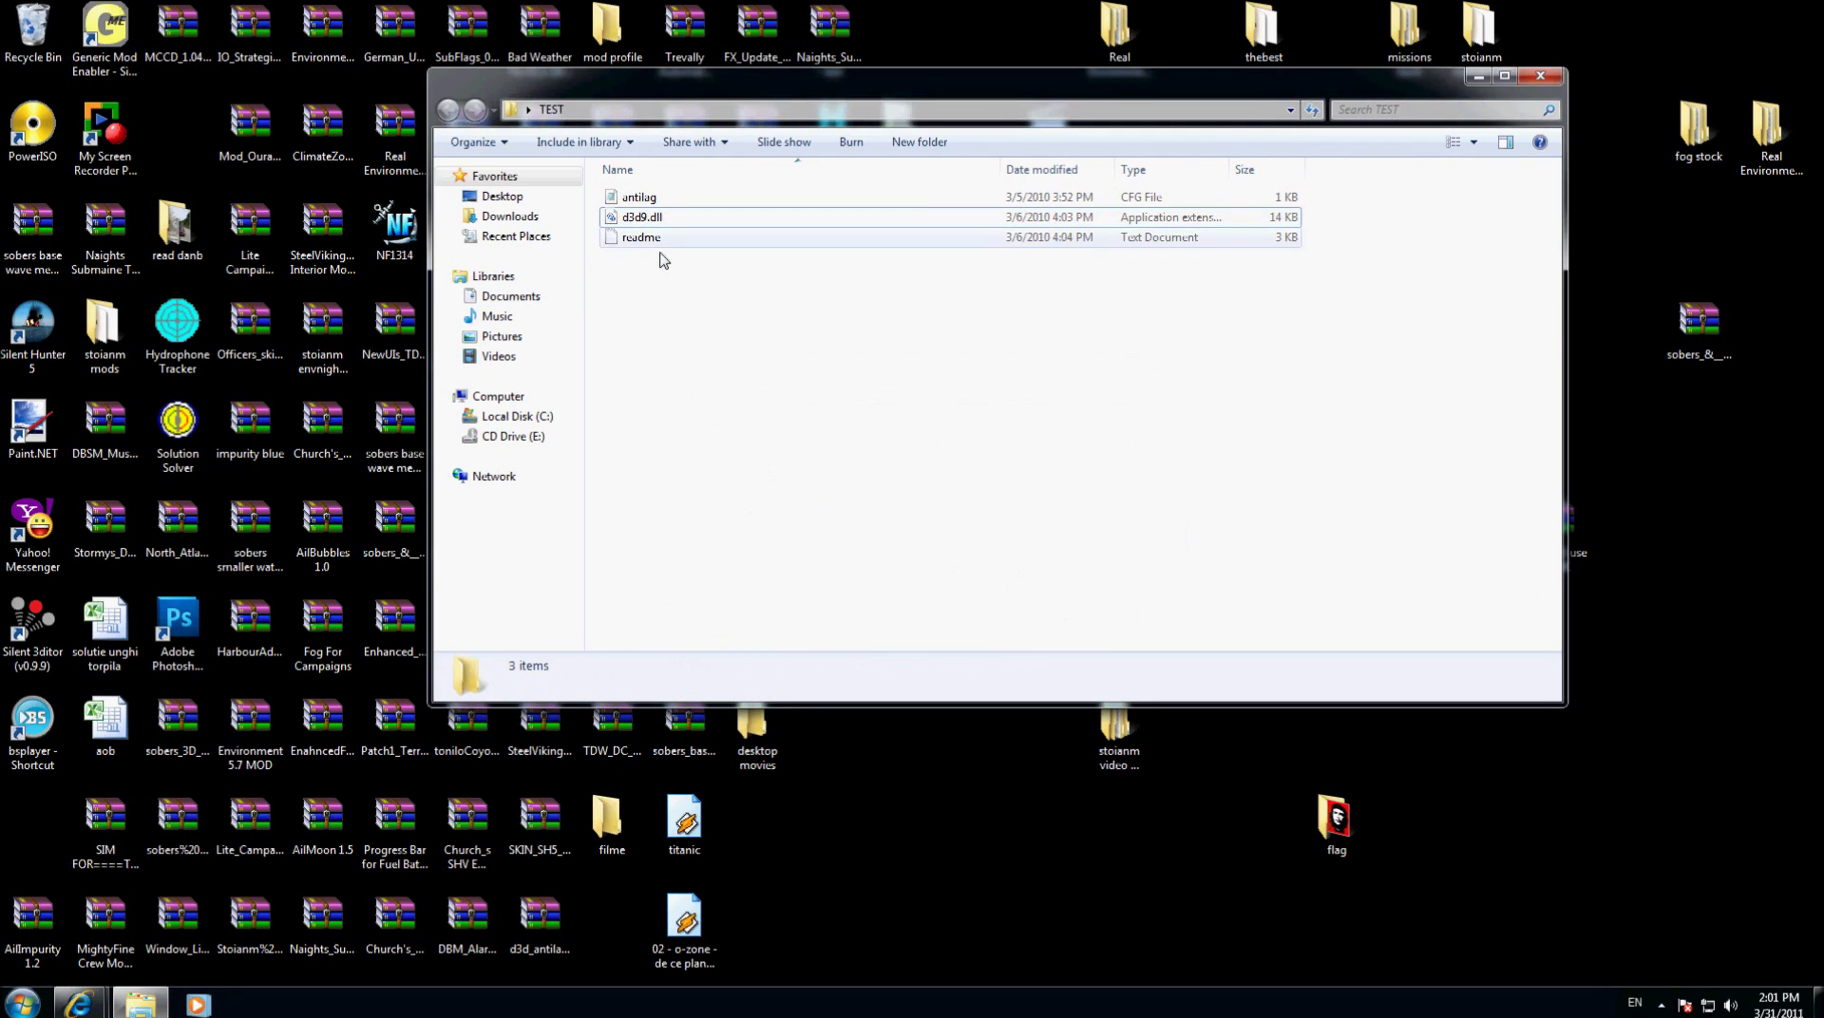
Step: Create a new folder named Antilag inside the TEST folder
right_click(715, 345)
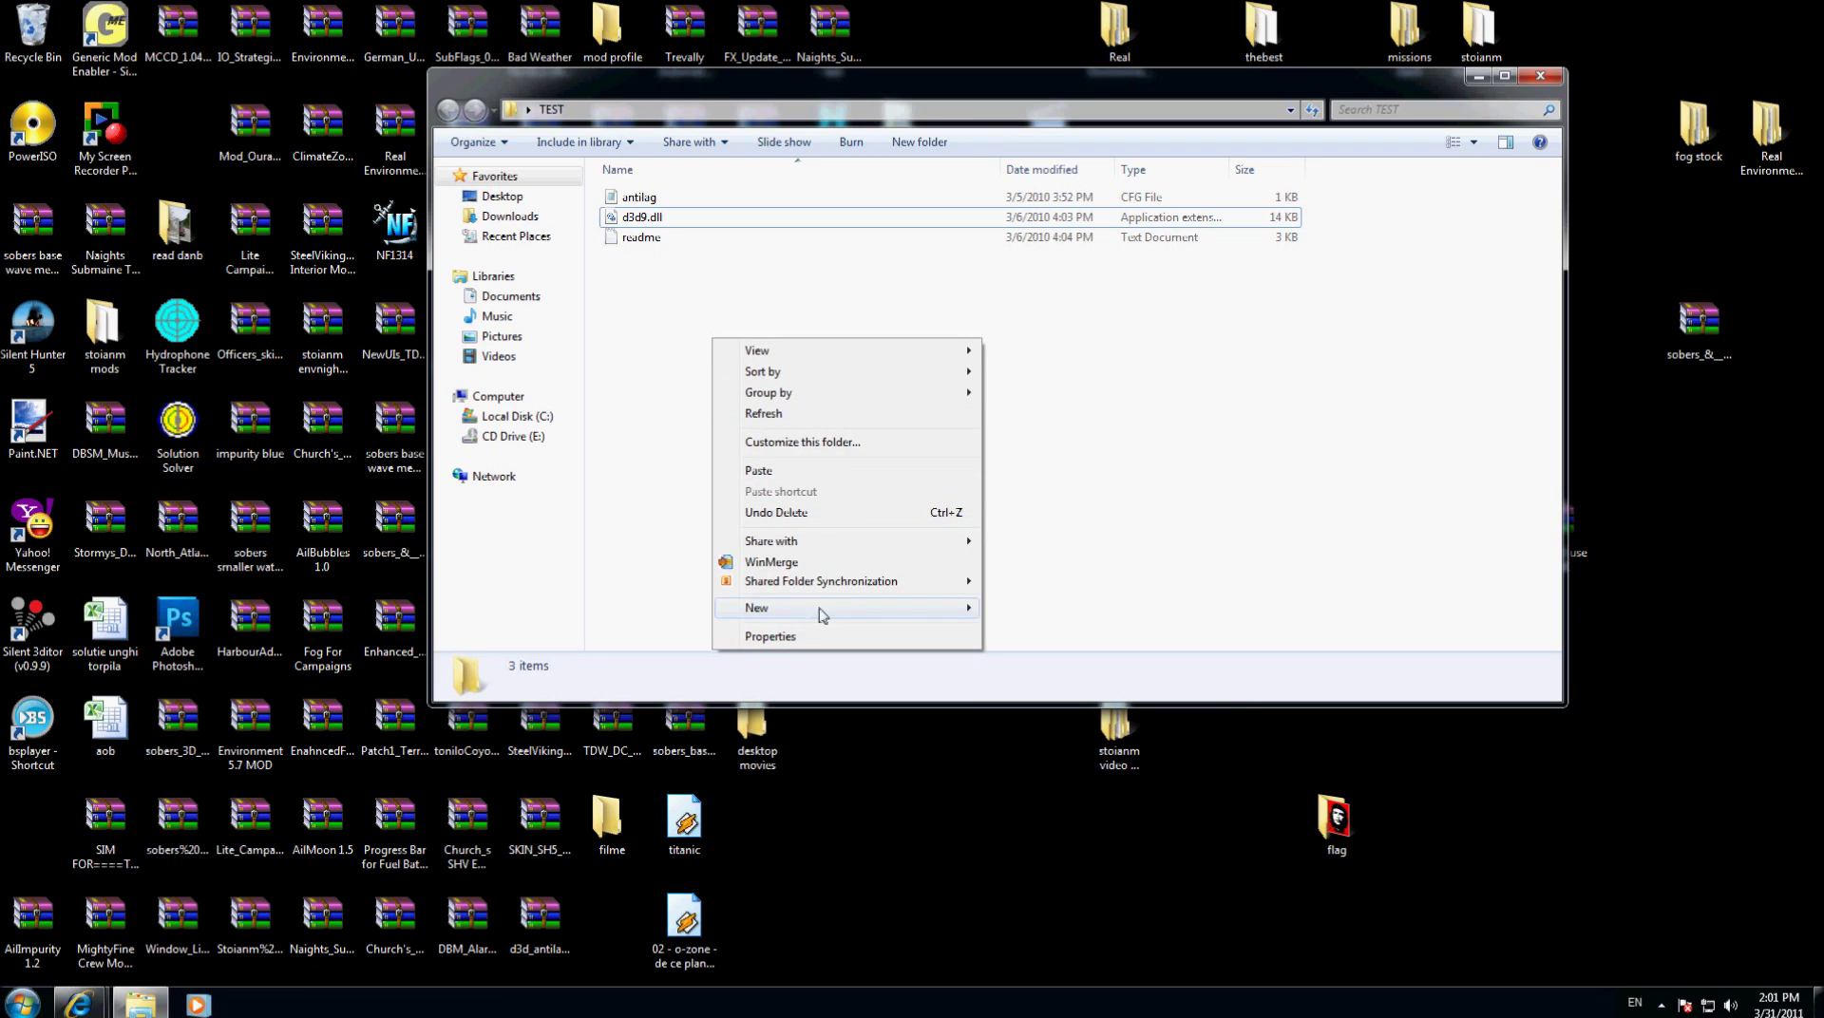
mouse_move(823, 616)
click(1044, 608)
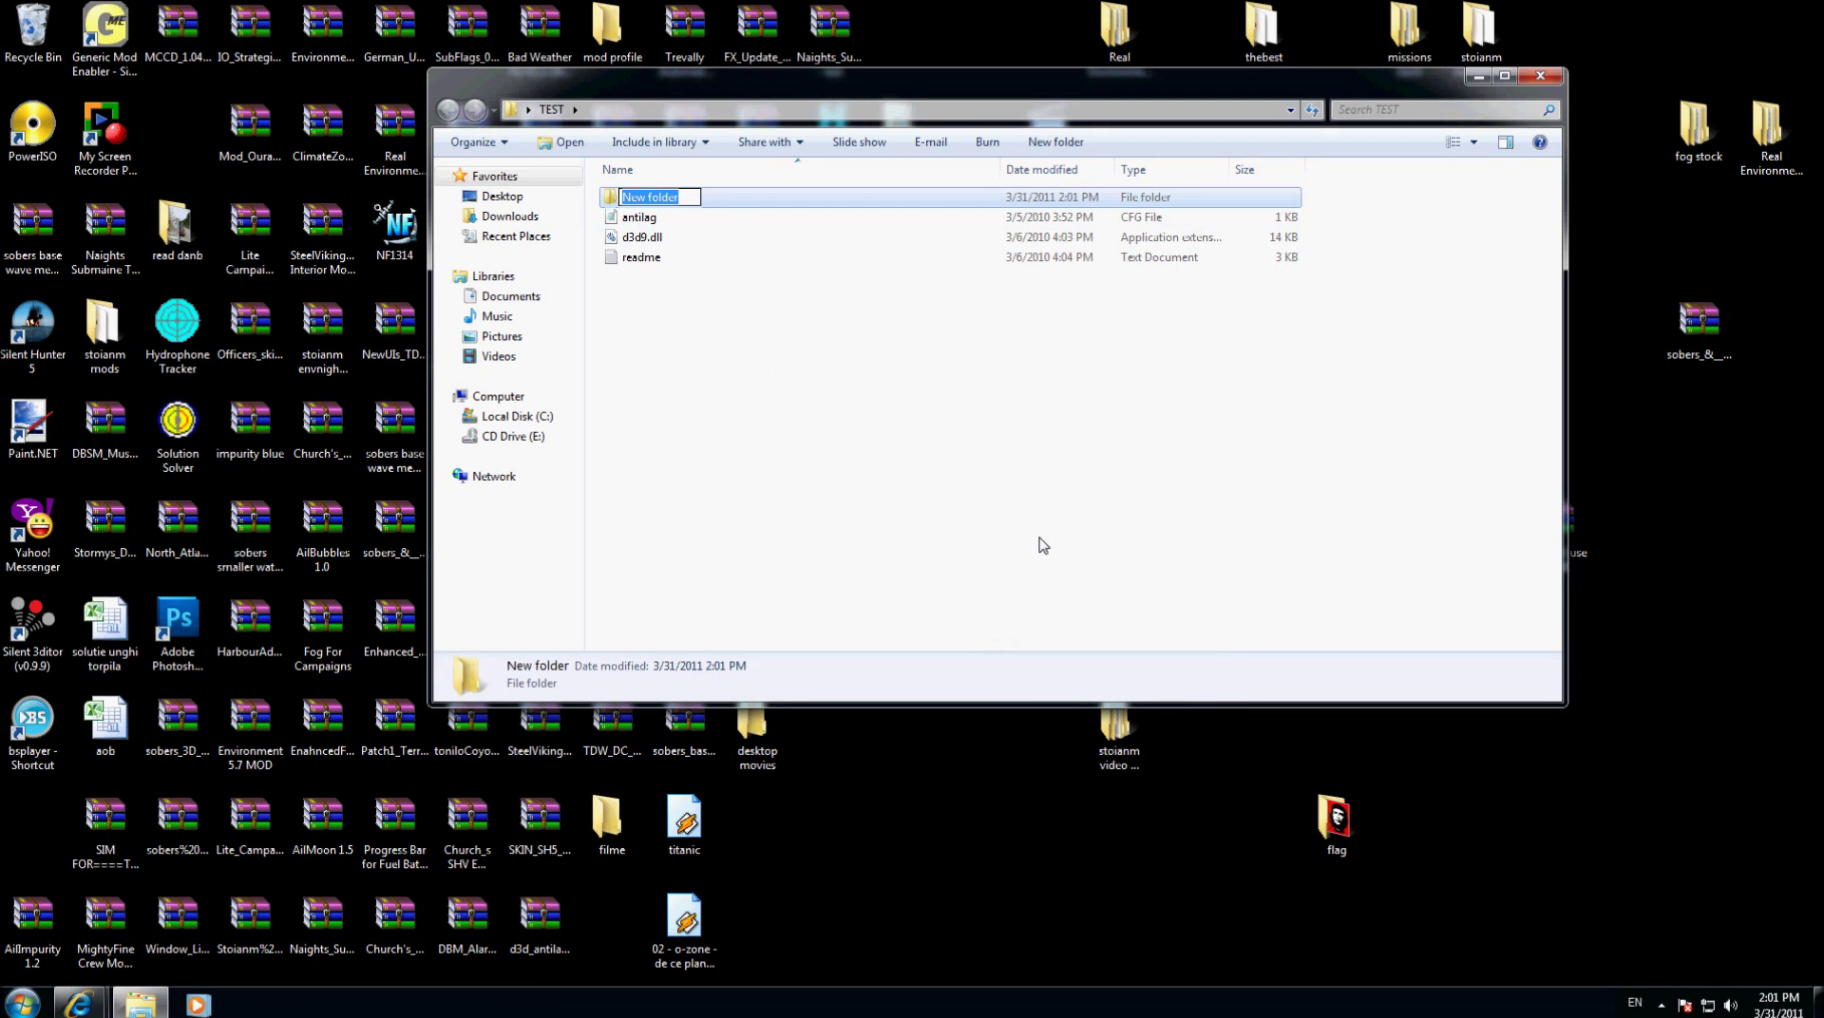
text(Antilag)
key(Return)
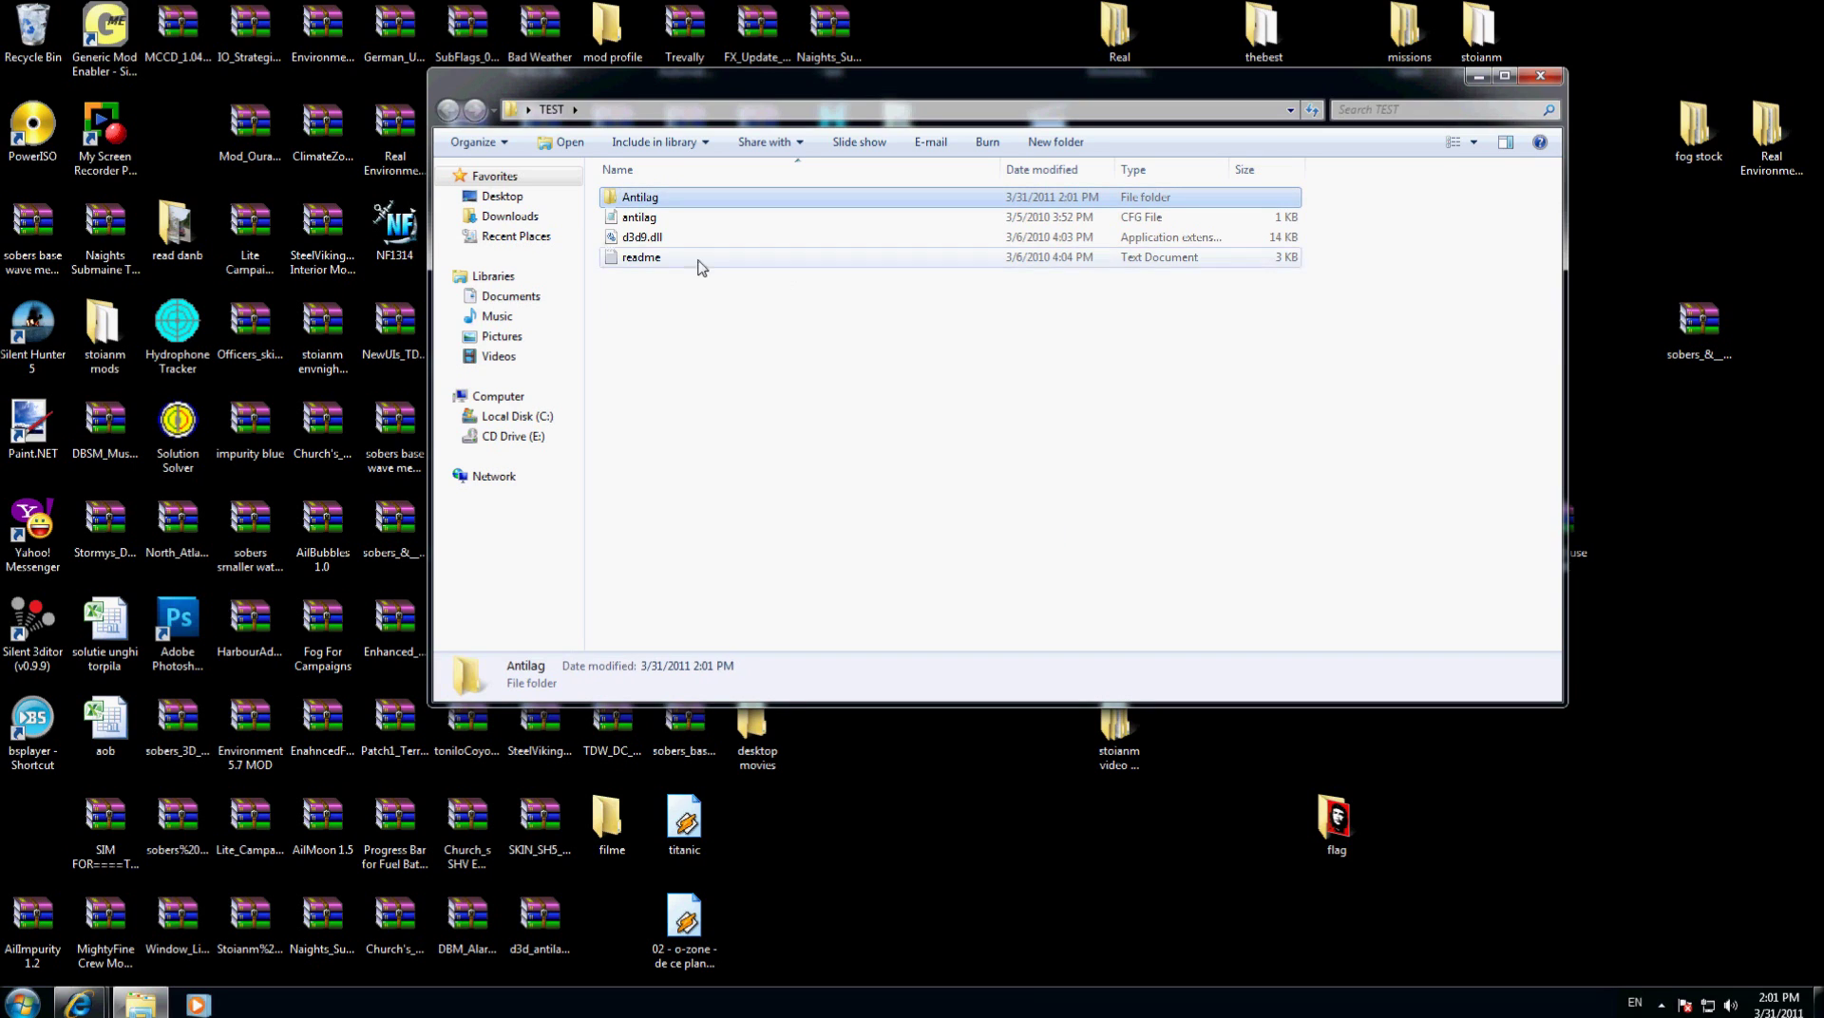
Step: Put the antilag, d3d9.dll and readme files from the TEST folder into the Antilag folder
click(692, 219)
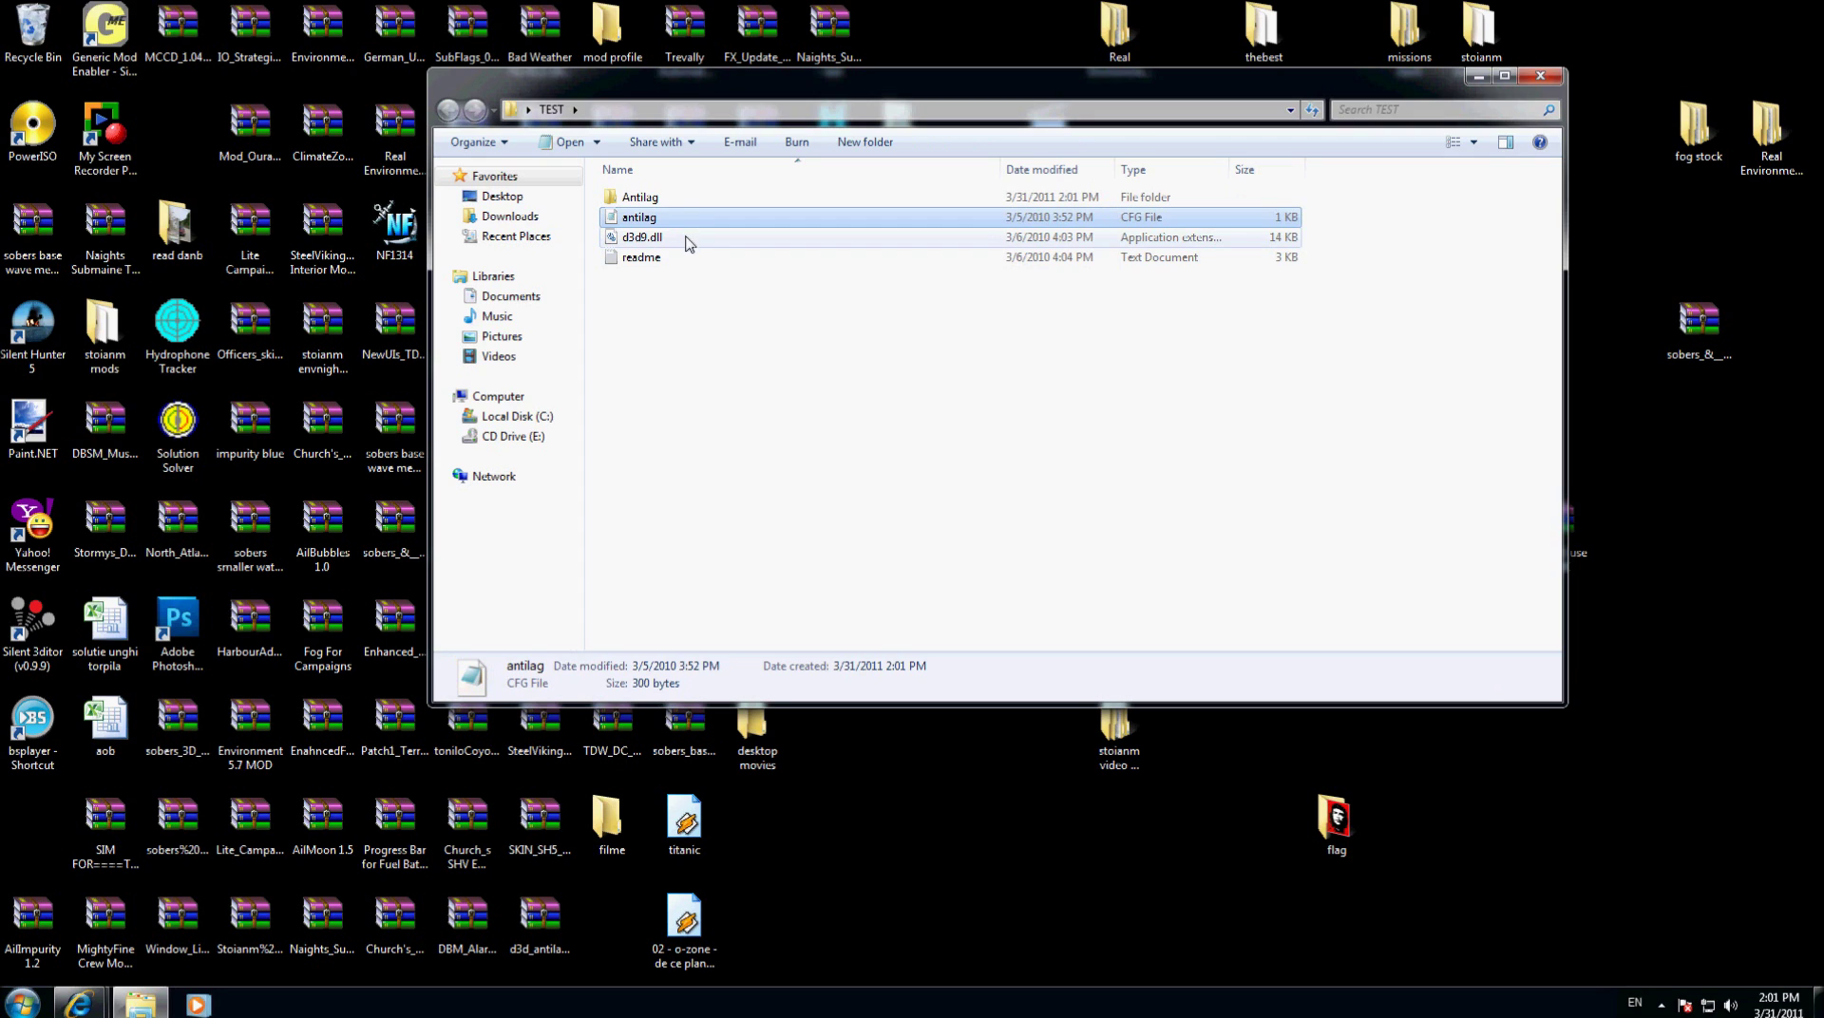
ctrl+click(689, 240)
ctrl+click(679, 256)
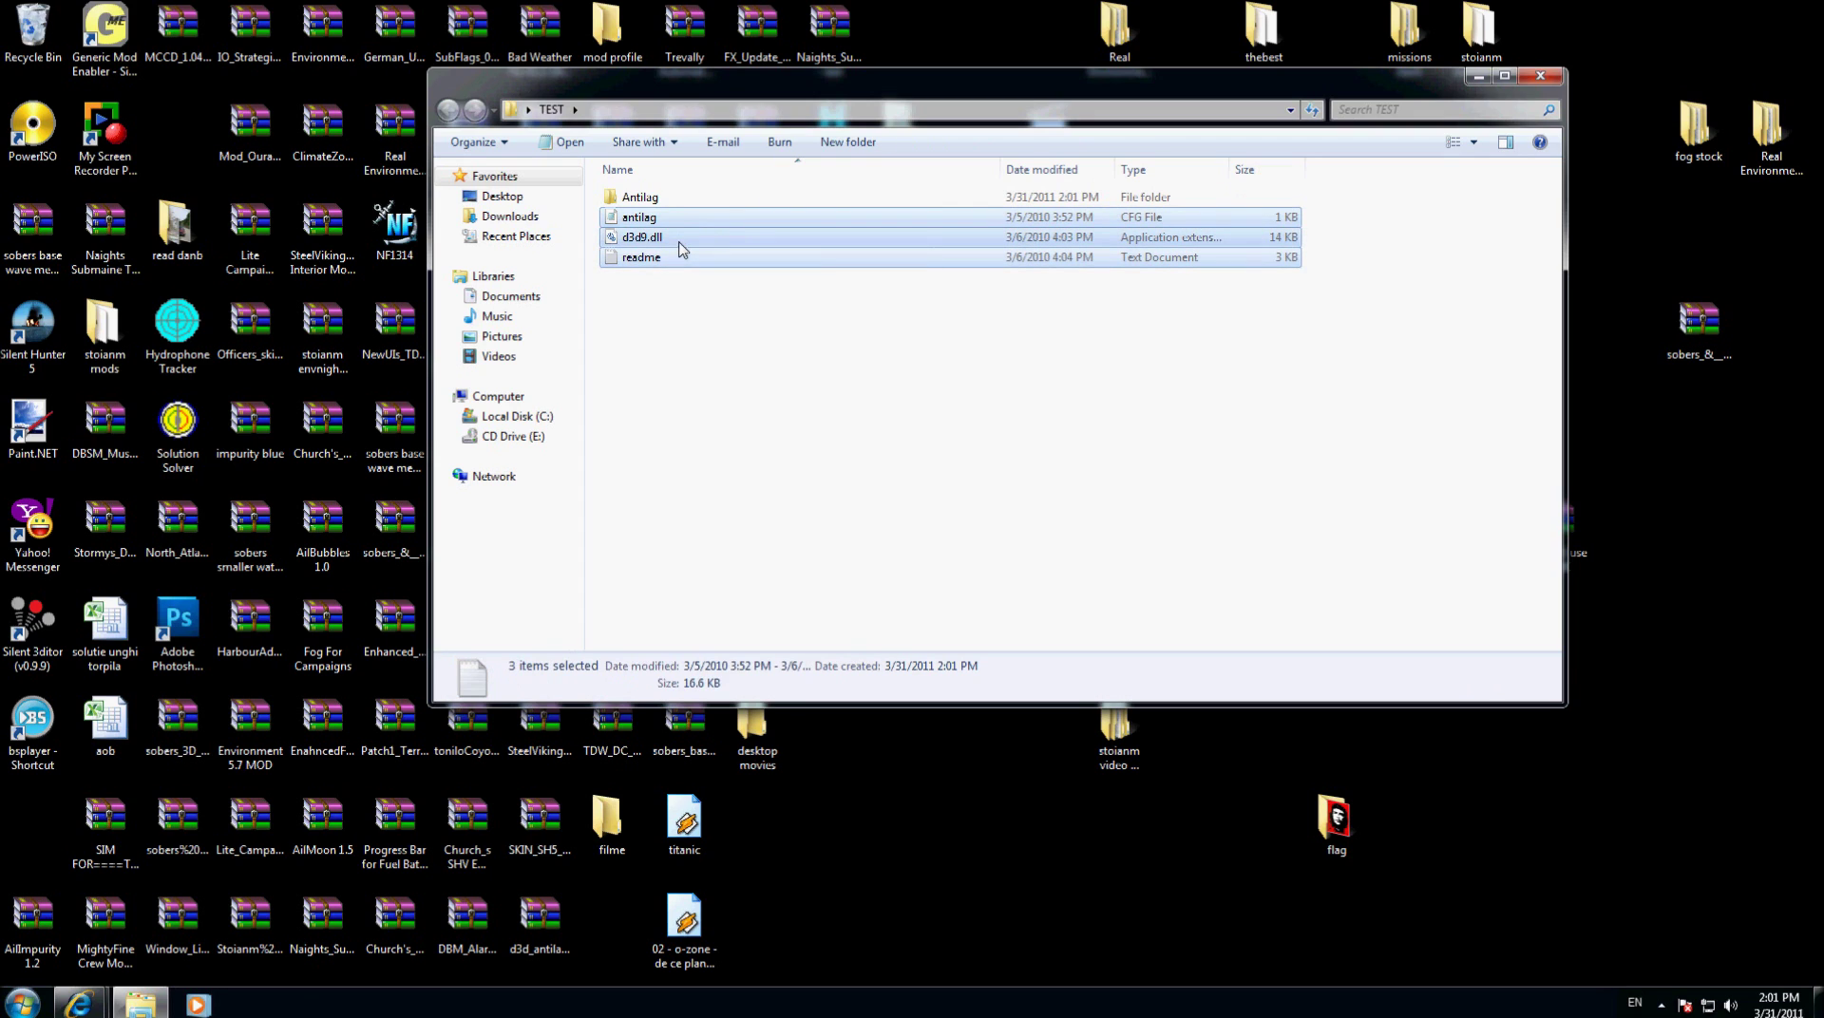
right_click(680, 248)
click(720, 470)
click(627, 200)
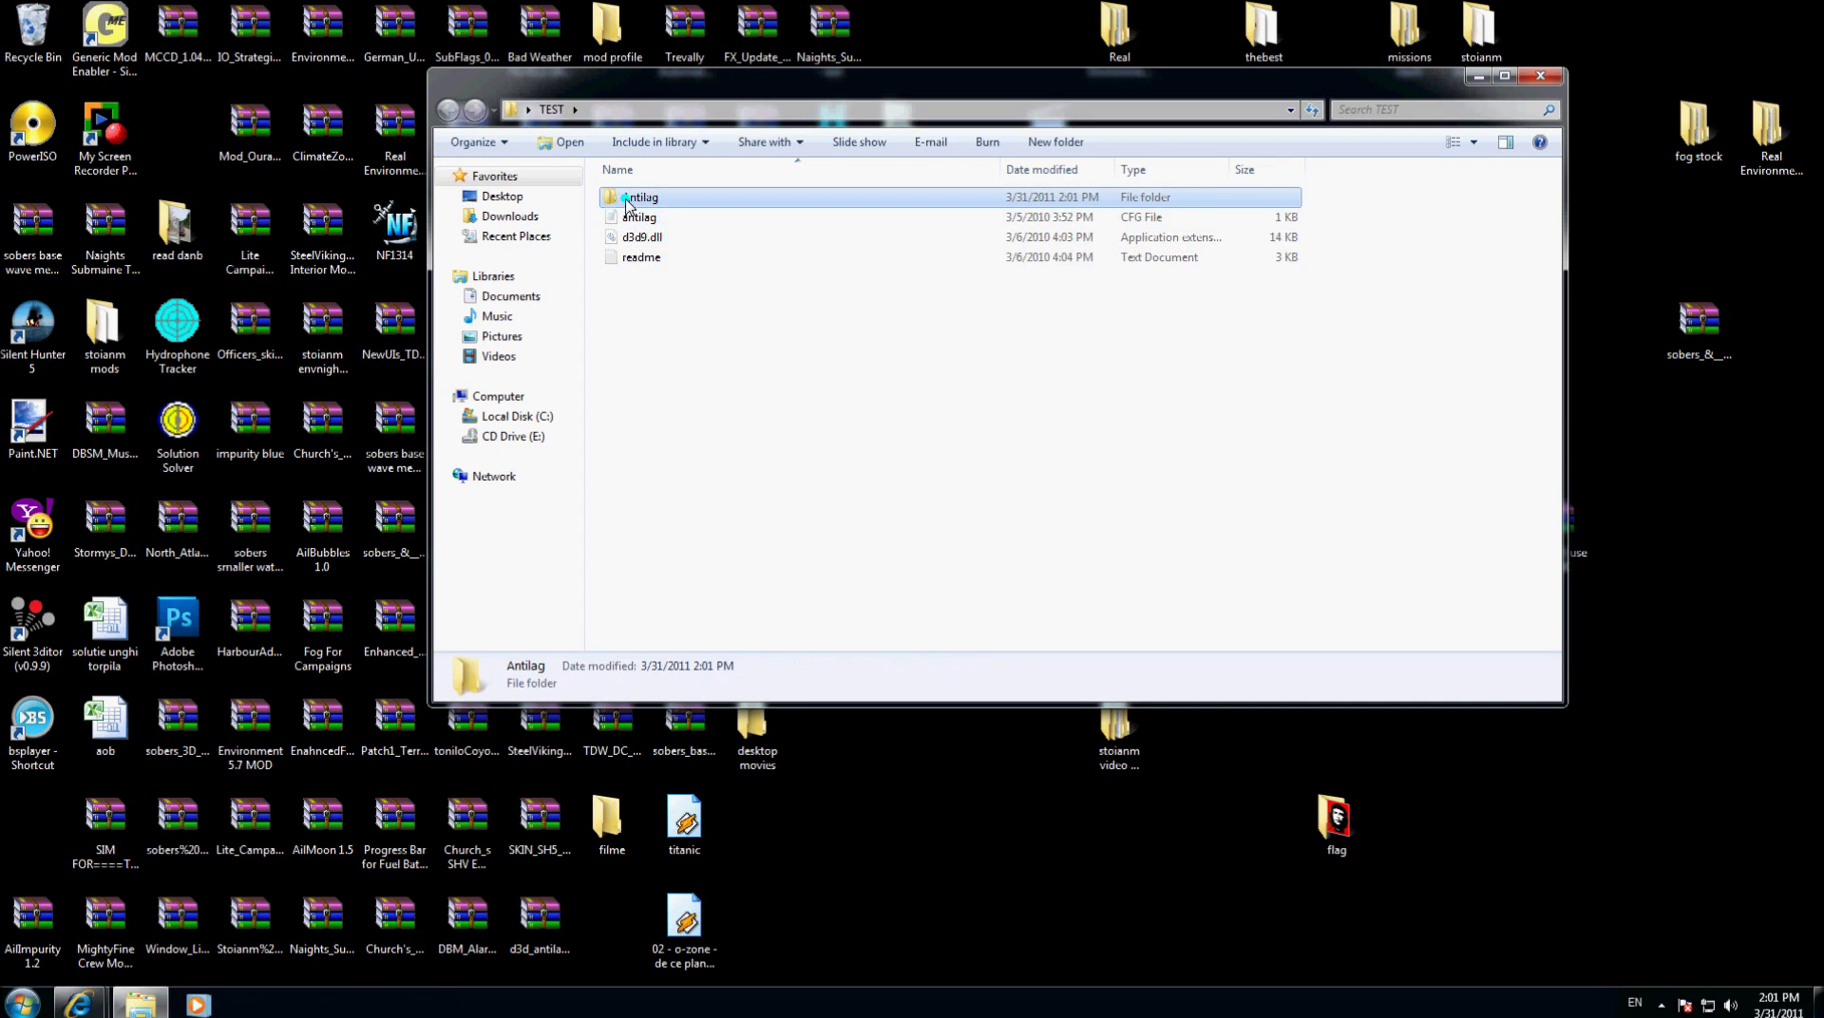
double_click(626, 203)
right_click(688, 270)
click(773, 399)
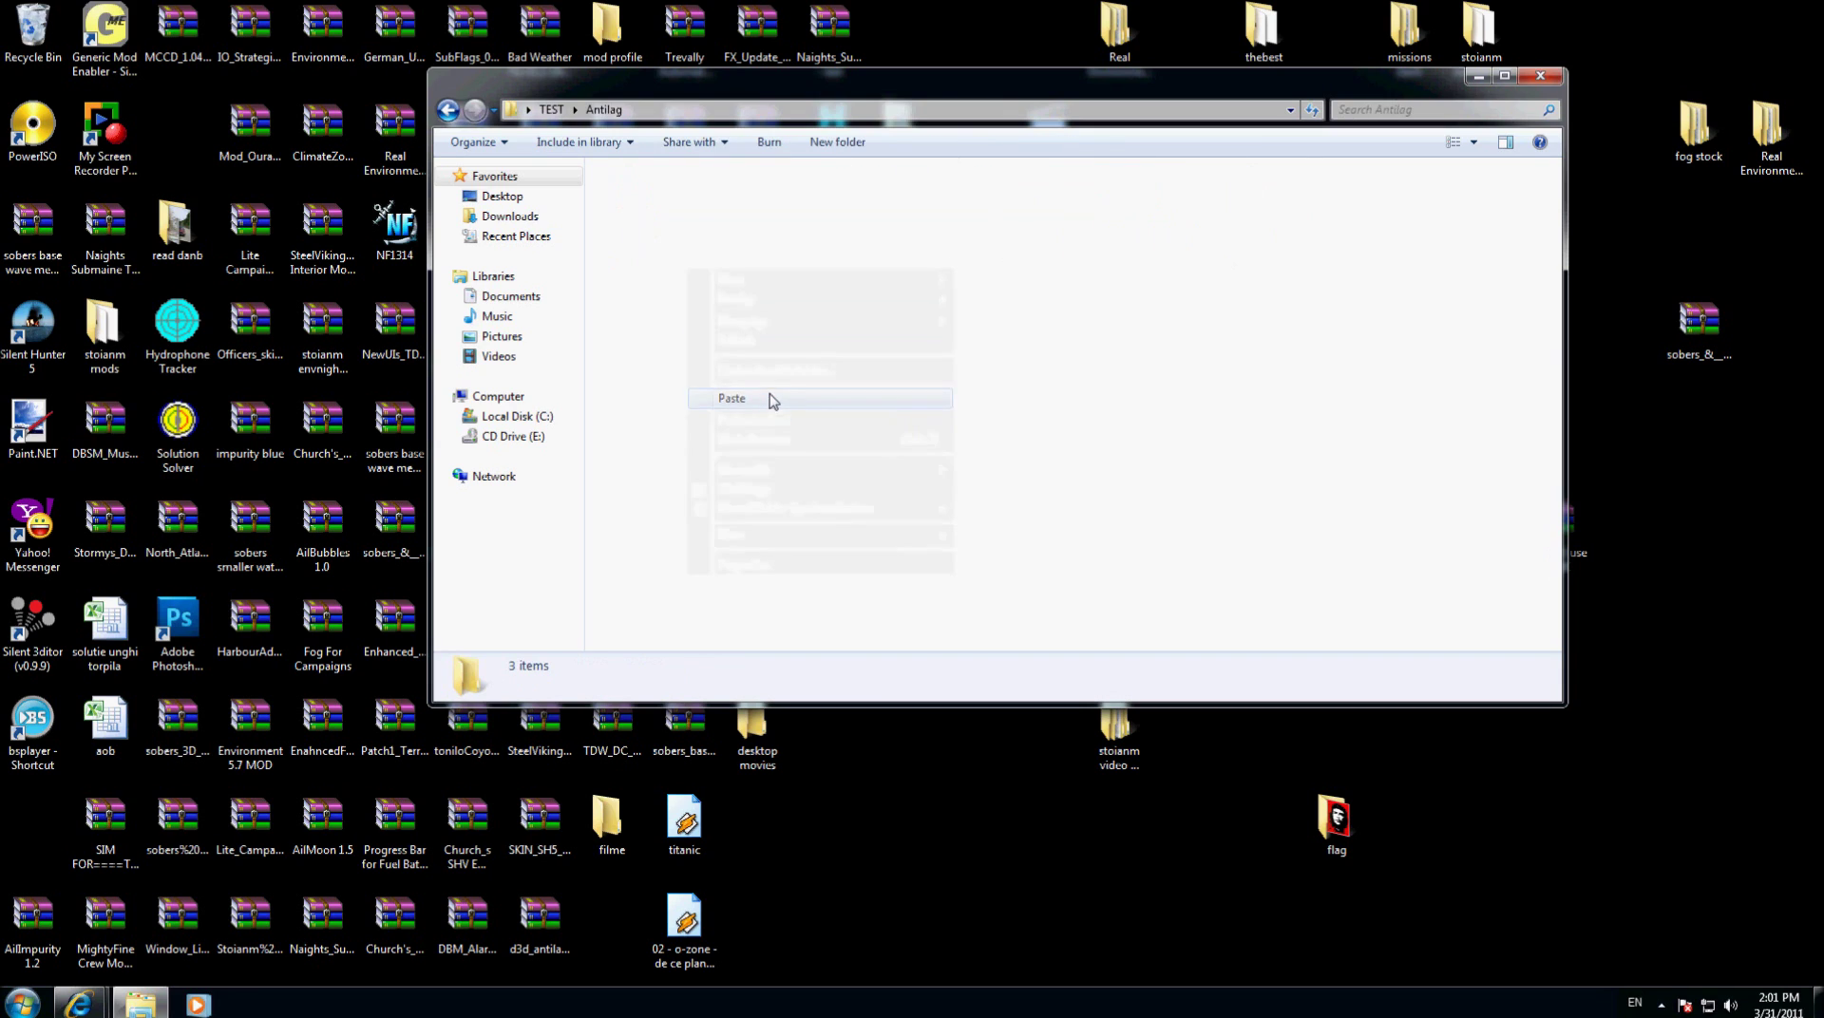
click(761, 319)
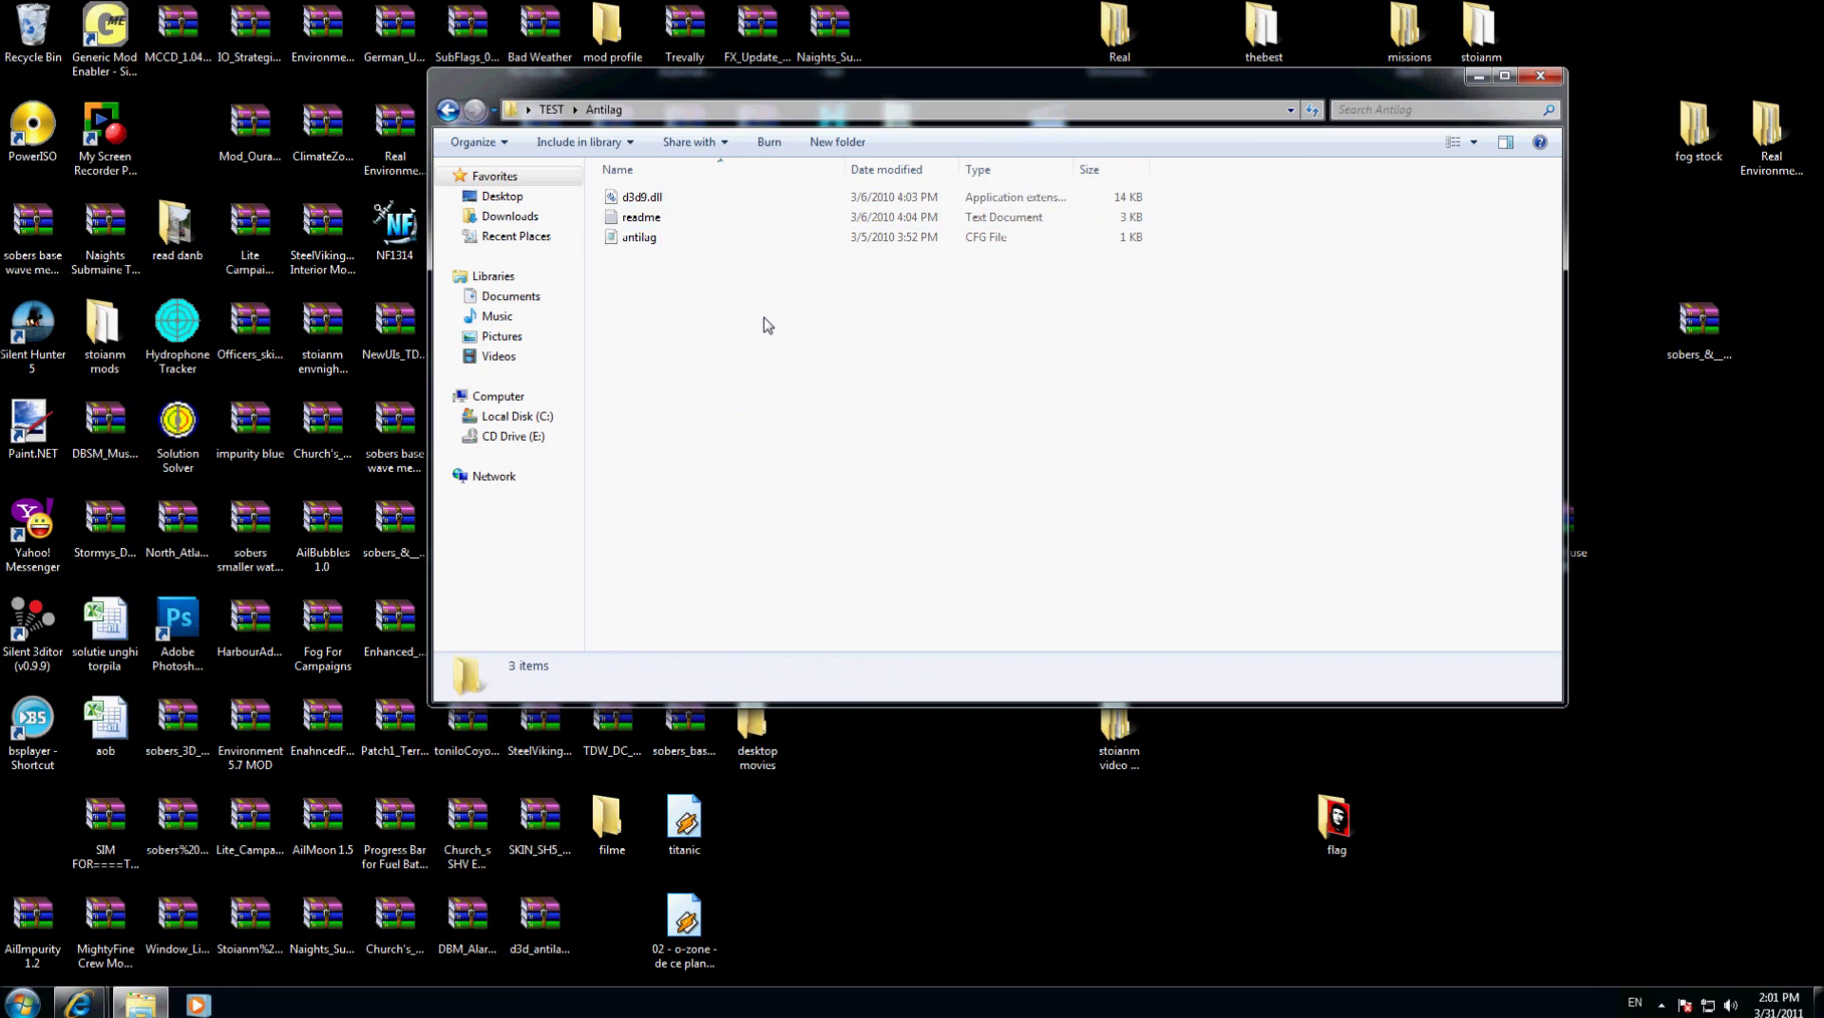
Step: Set FPSlimit to 32 in the antilag CFG file inside the Antilag folder, then save and close the file
right_click(646, 243)
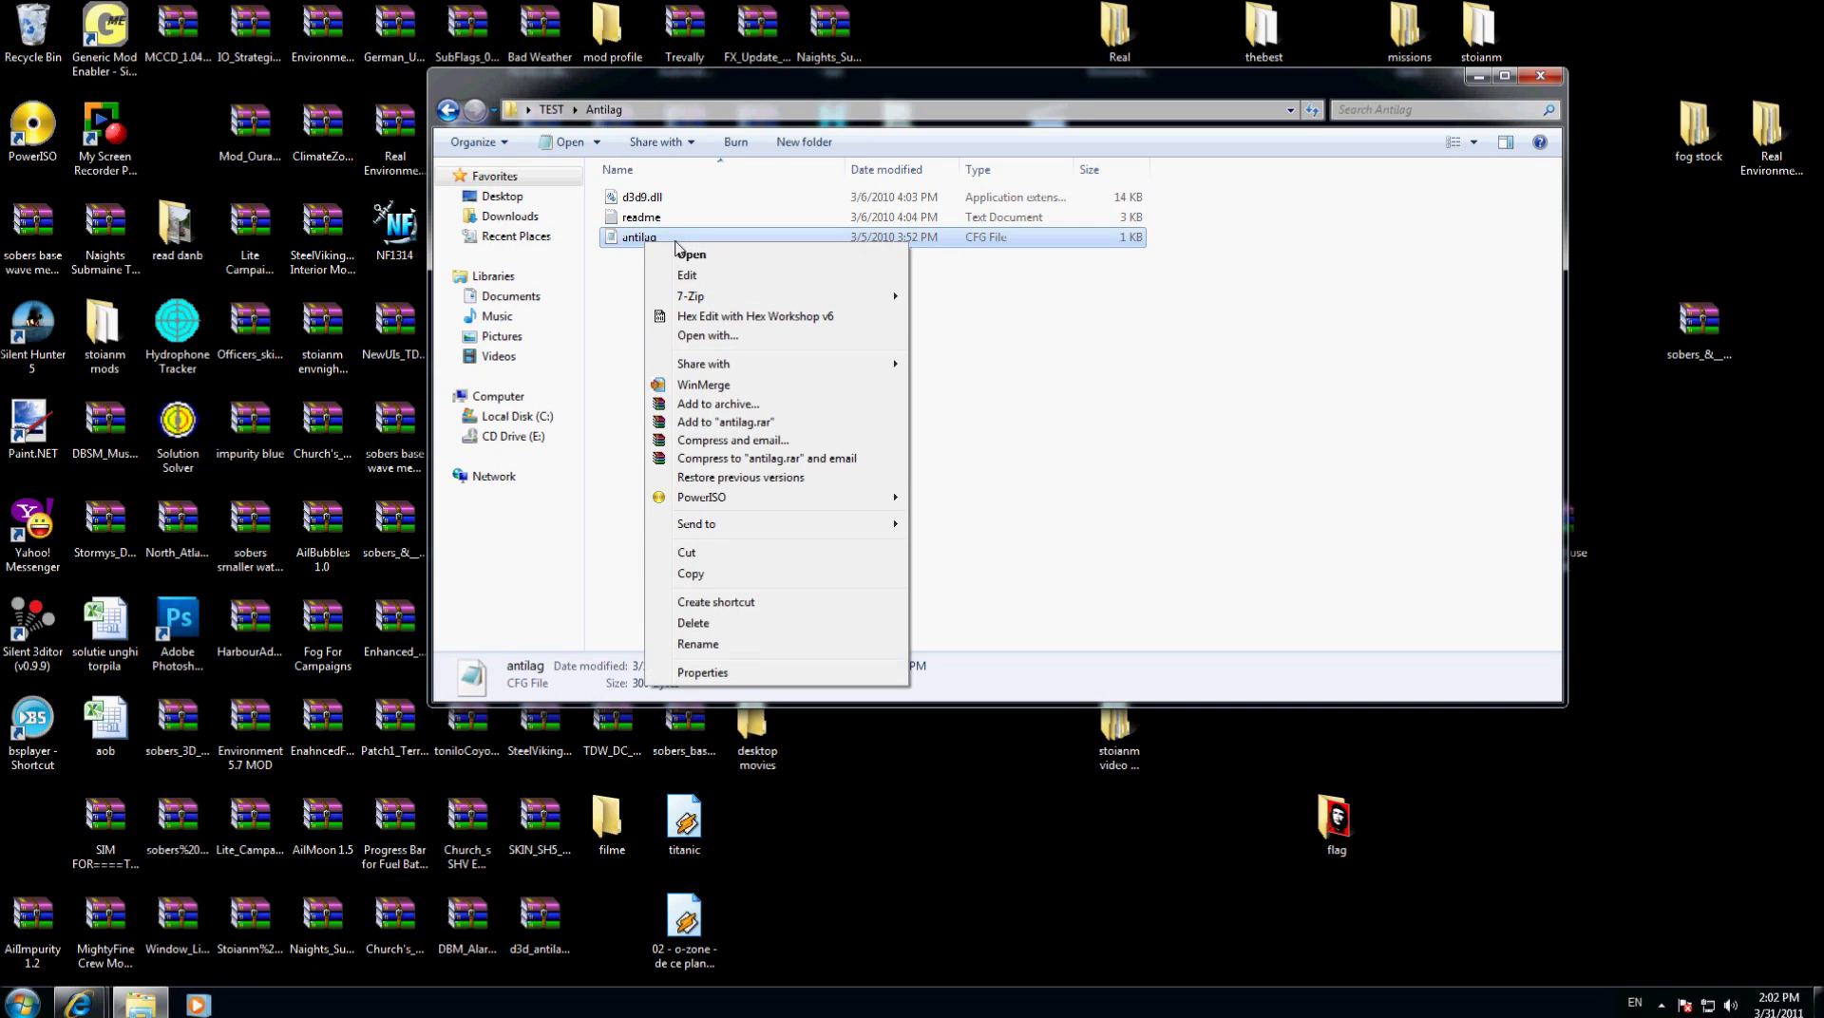
click(688, 254)
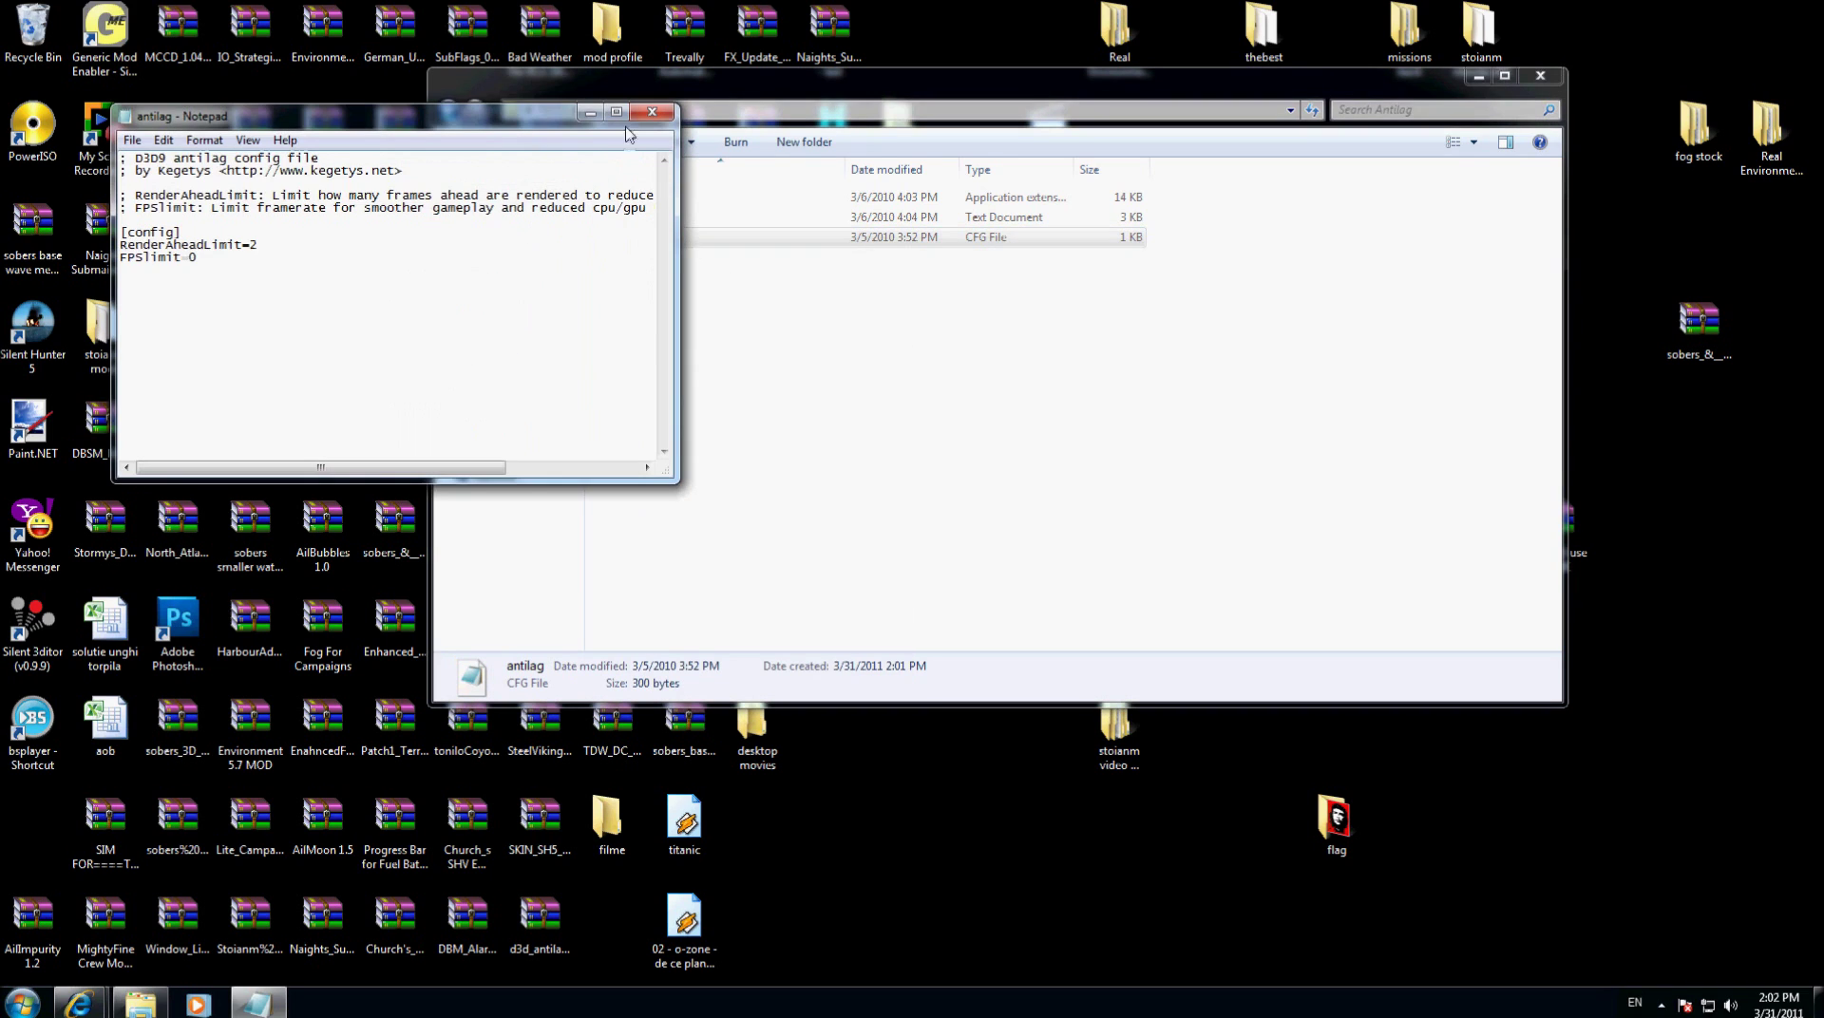
drag(620, 125, 1121, 215)
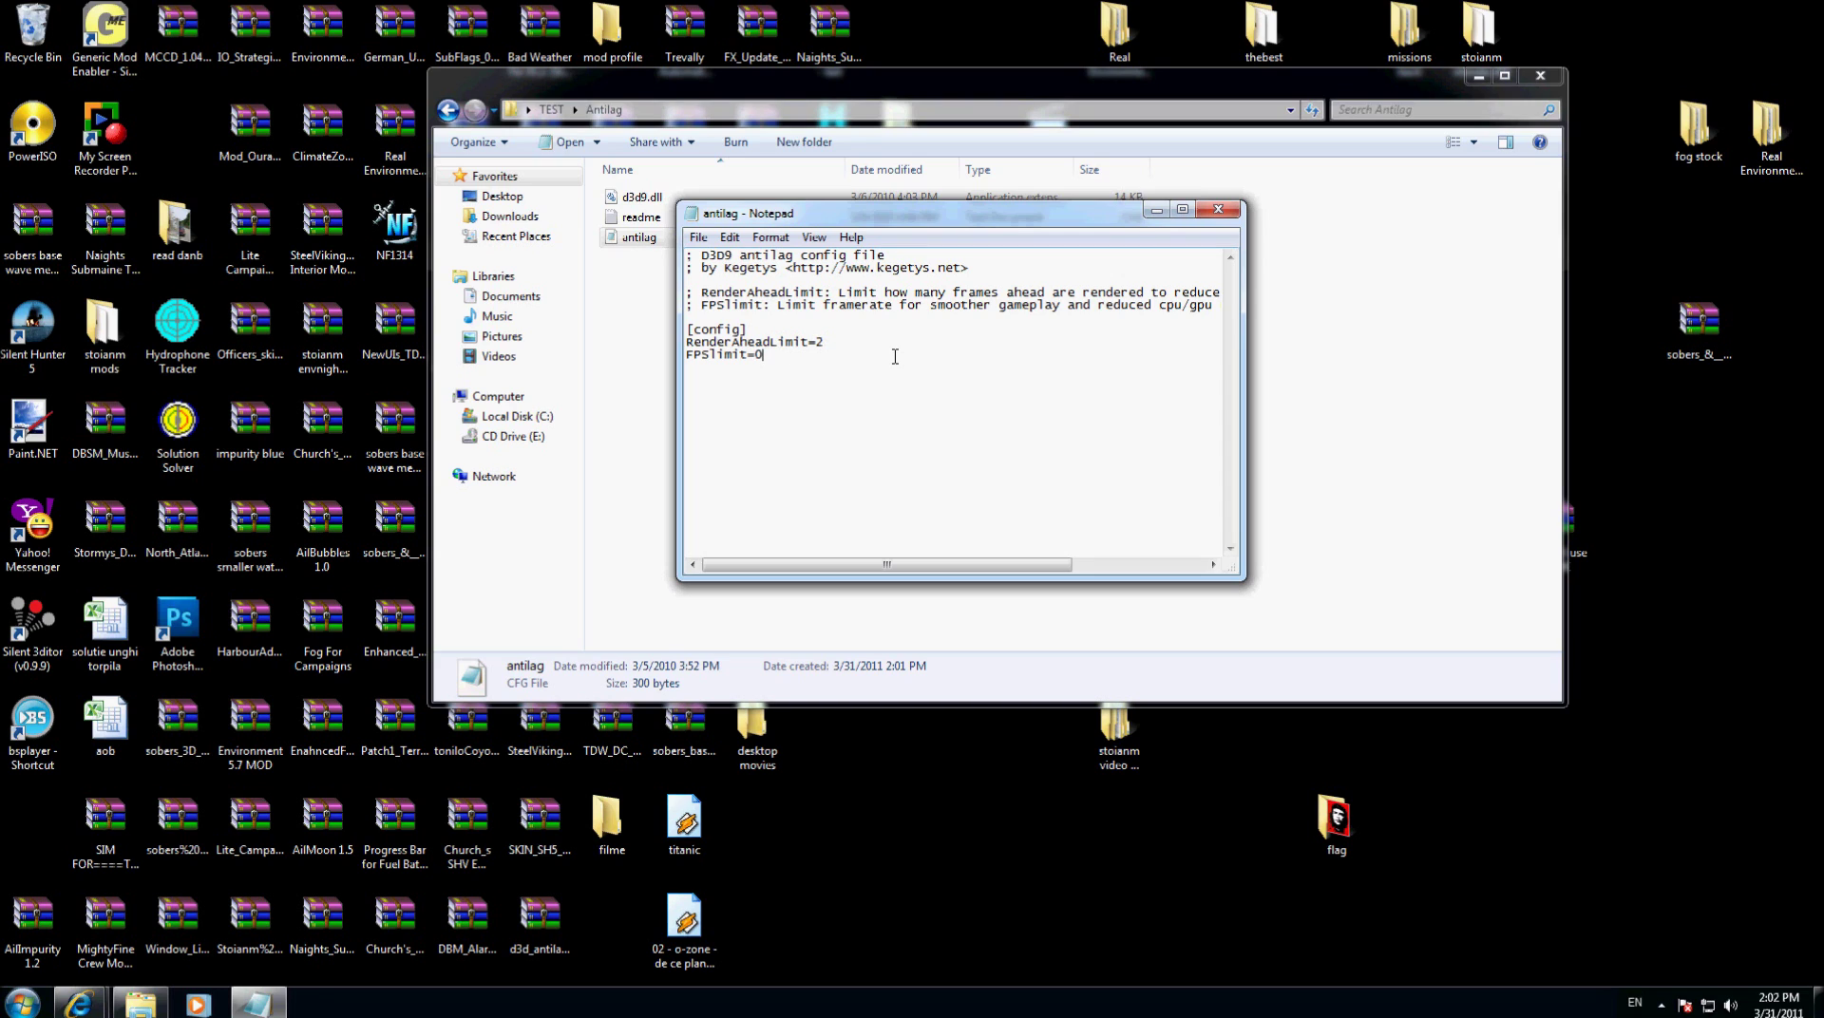
key(BackSpace)
text(32)
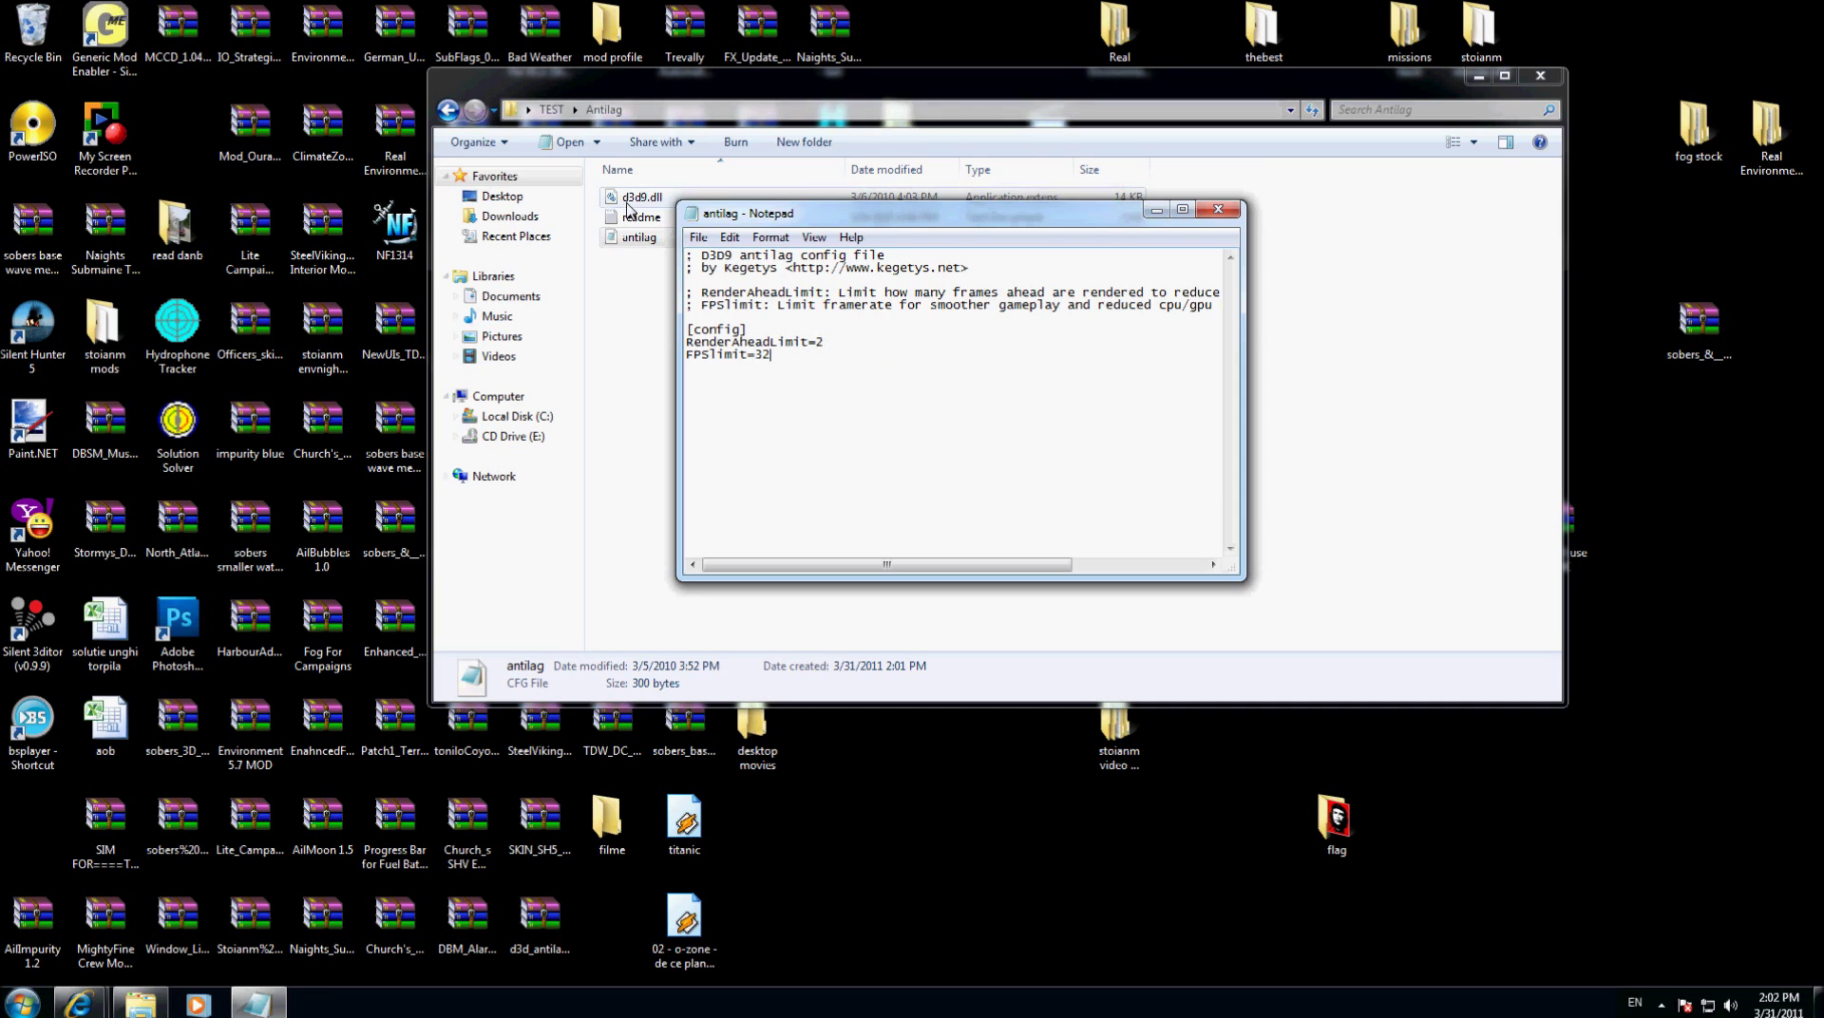
click(698, 237)
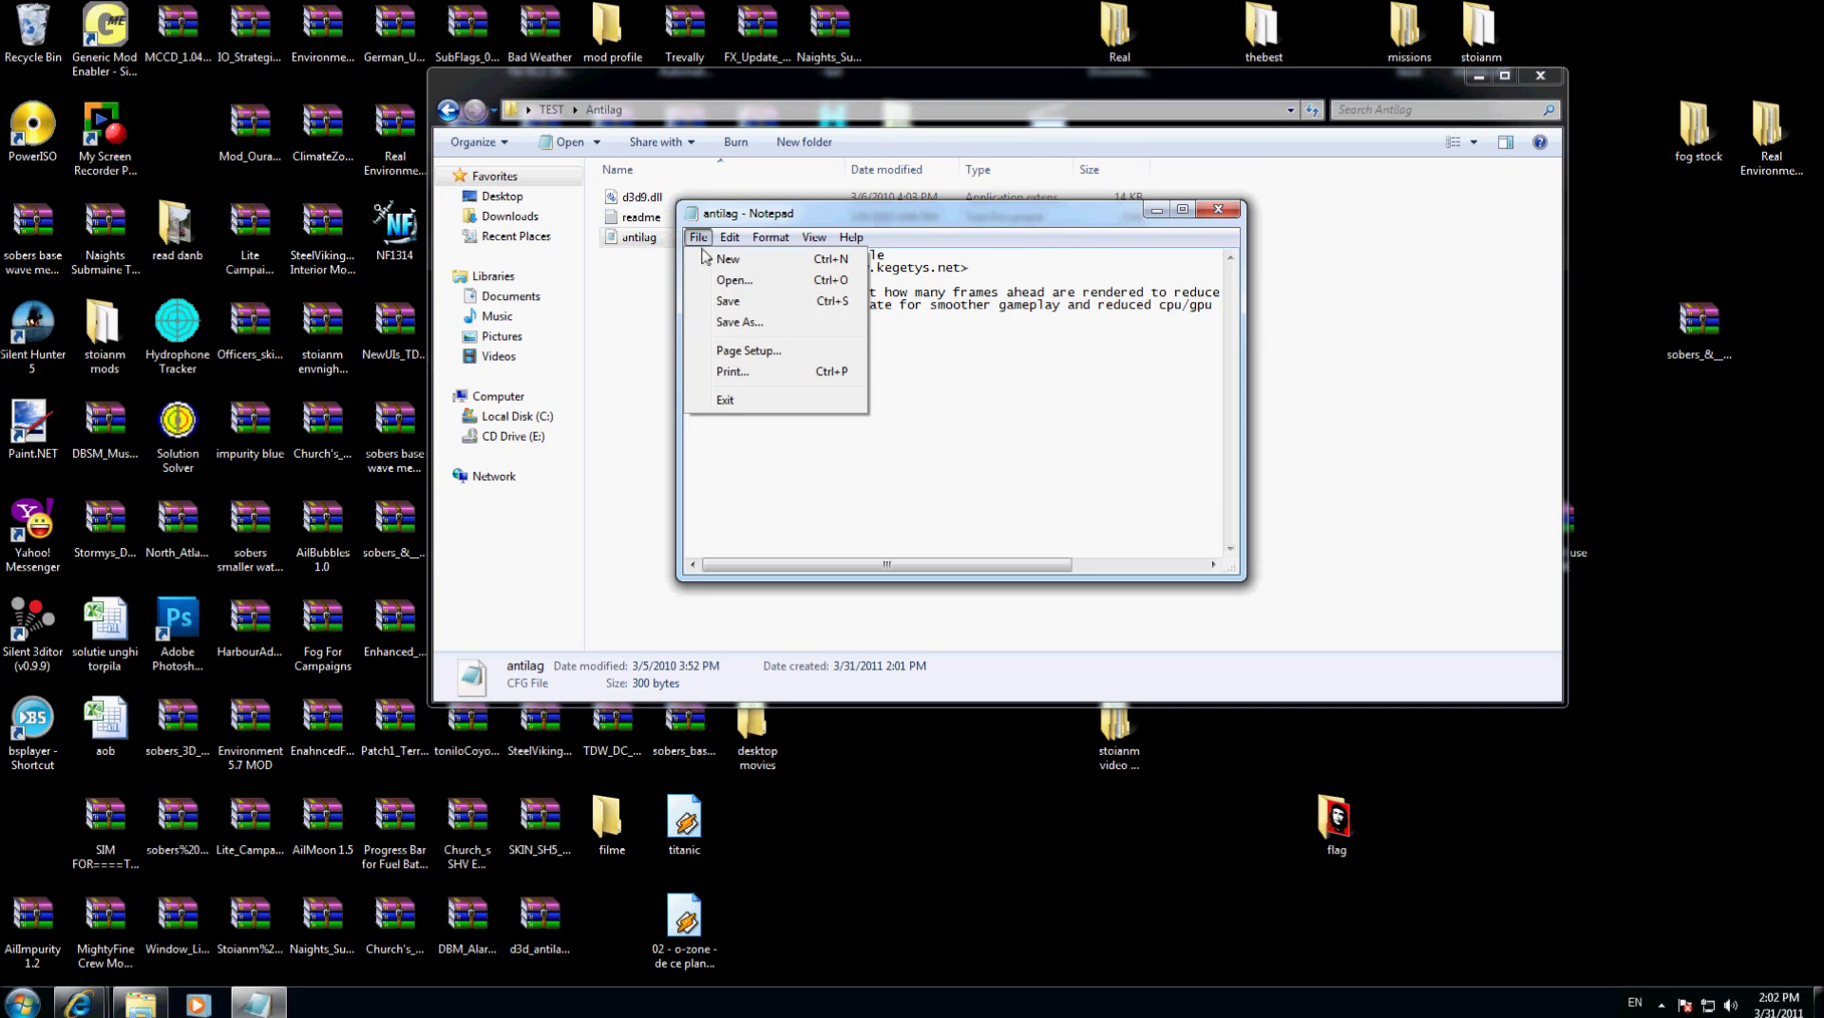
click(727, 302)
click(1218, 210)
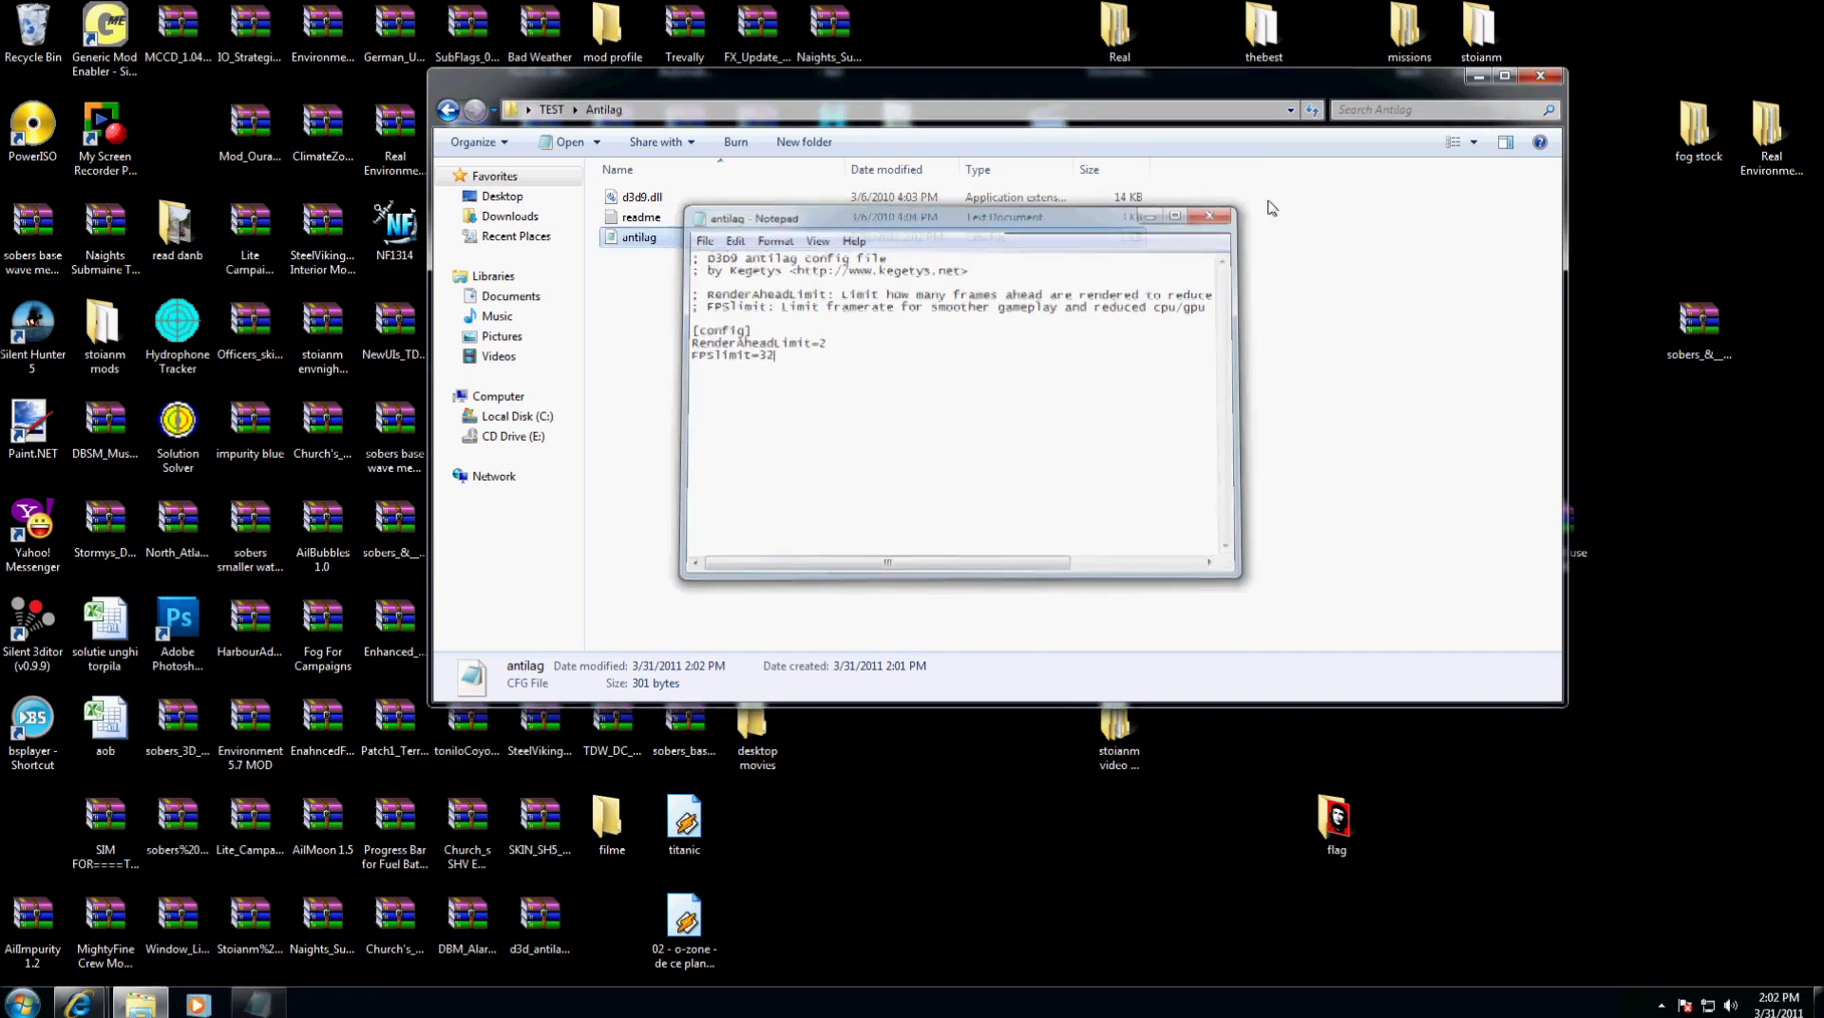
Step: Close the Antilag folder window and open Generic Mod Enabler for Silent Hunter 5
click(1540, 80)
click(106, 38)
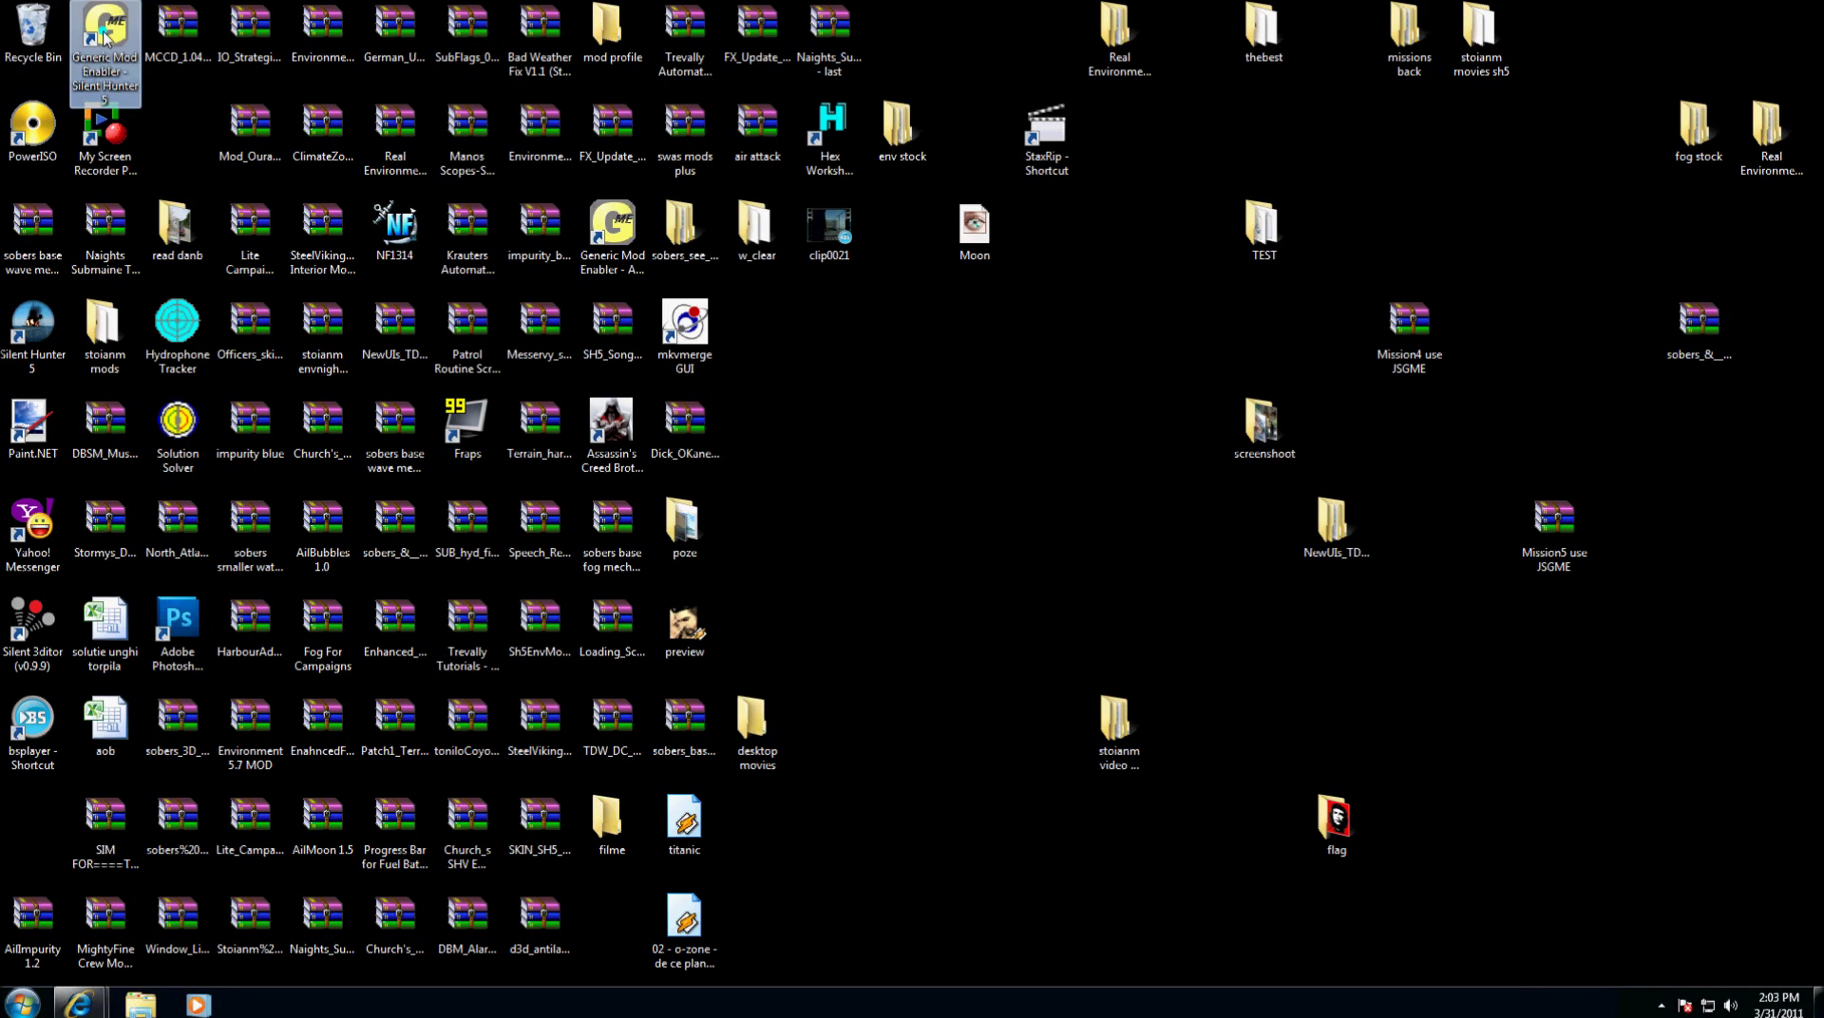
double_click(105, 38)
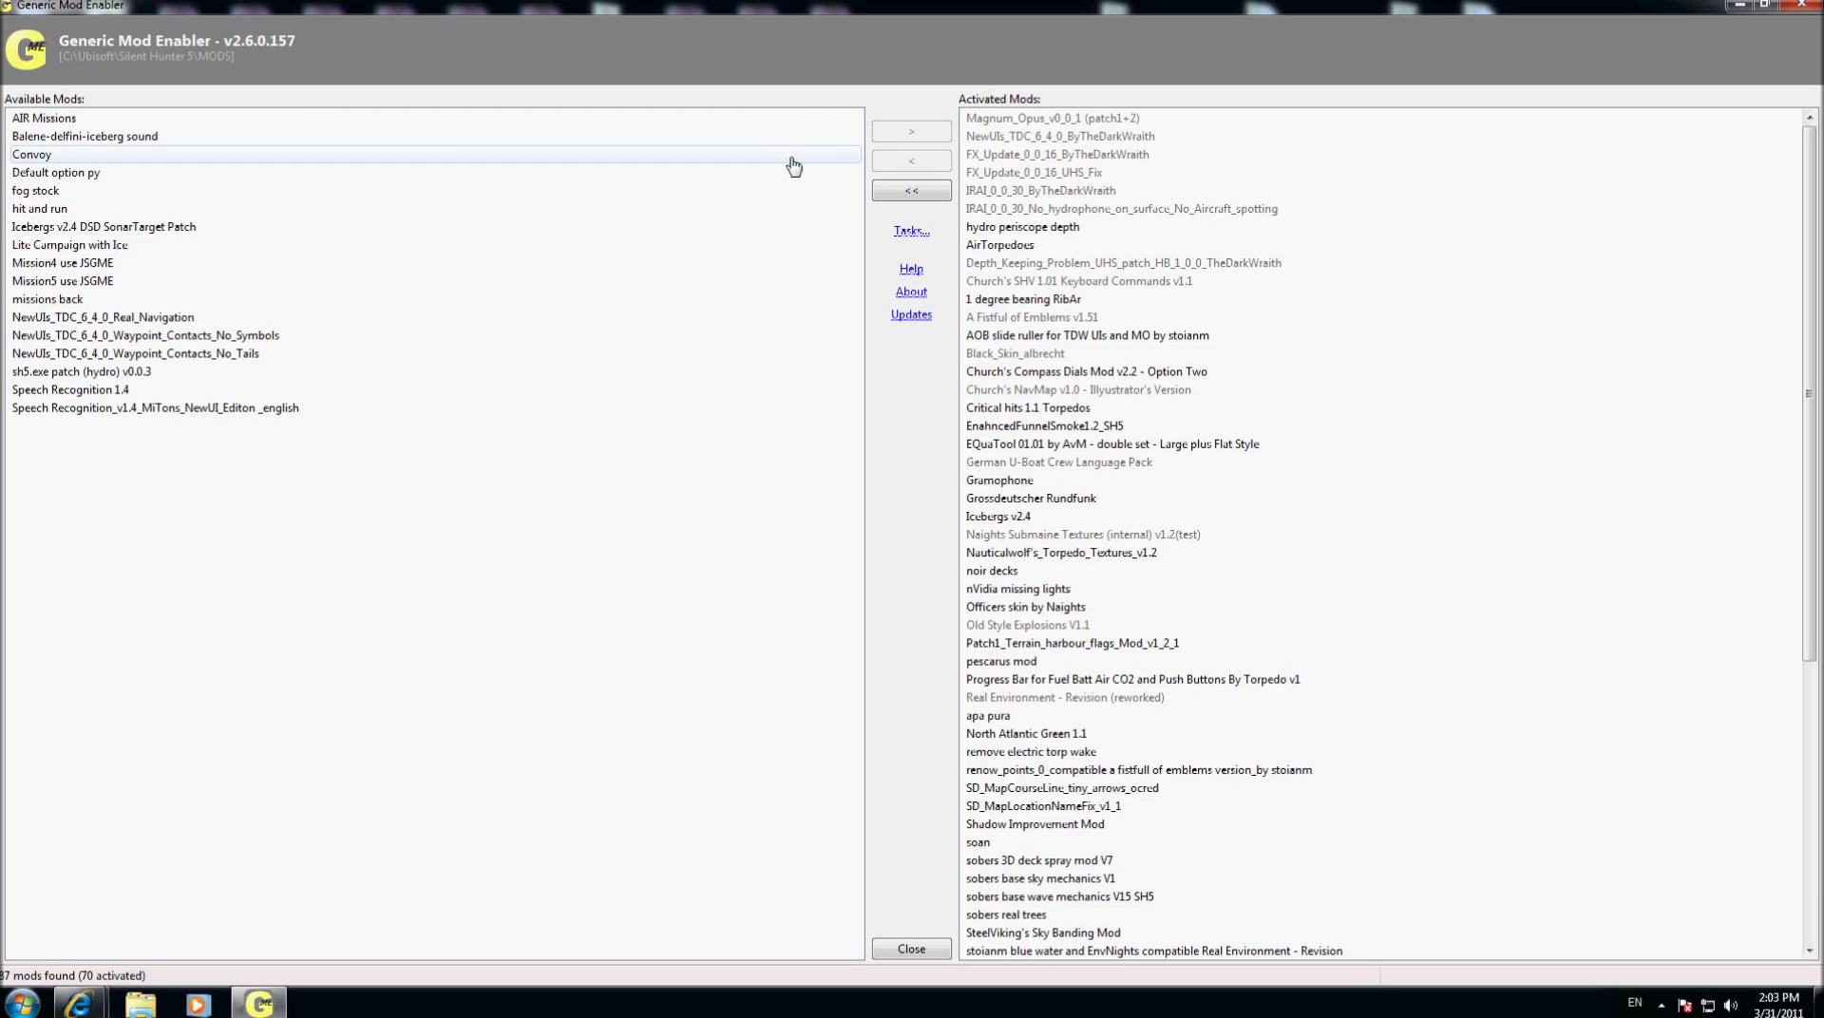
Step: Import the Antilag folder from the desktop's TEST folder as a mod
click(914, 234)
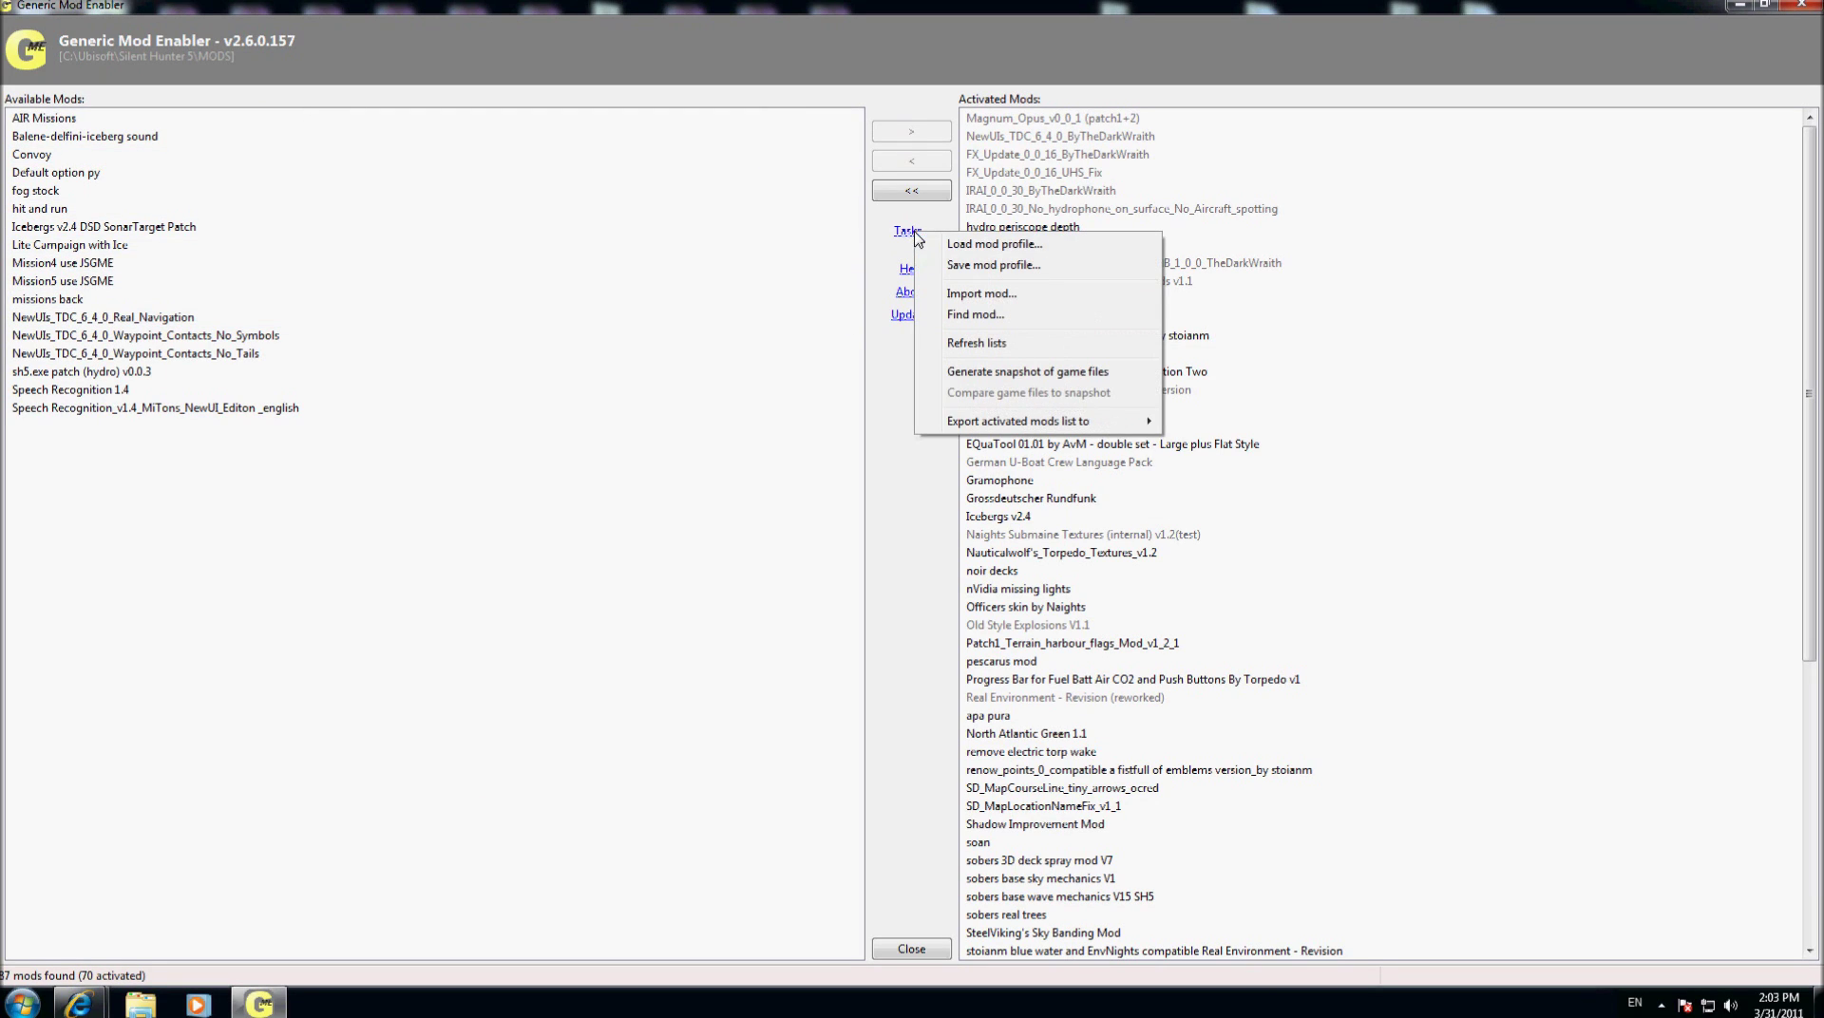
click(988, 294)
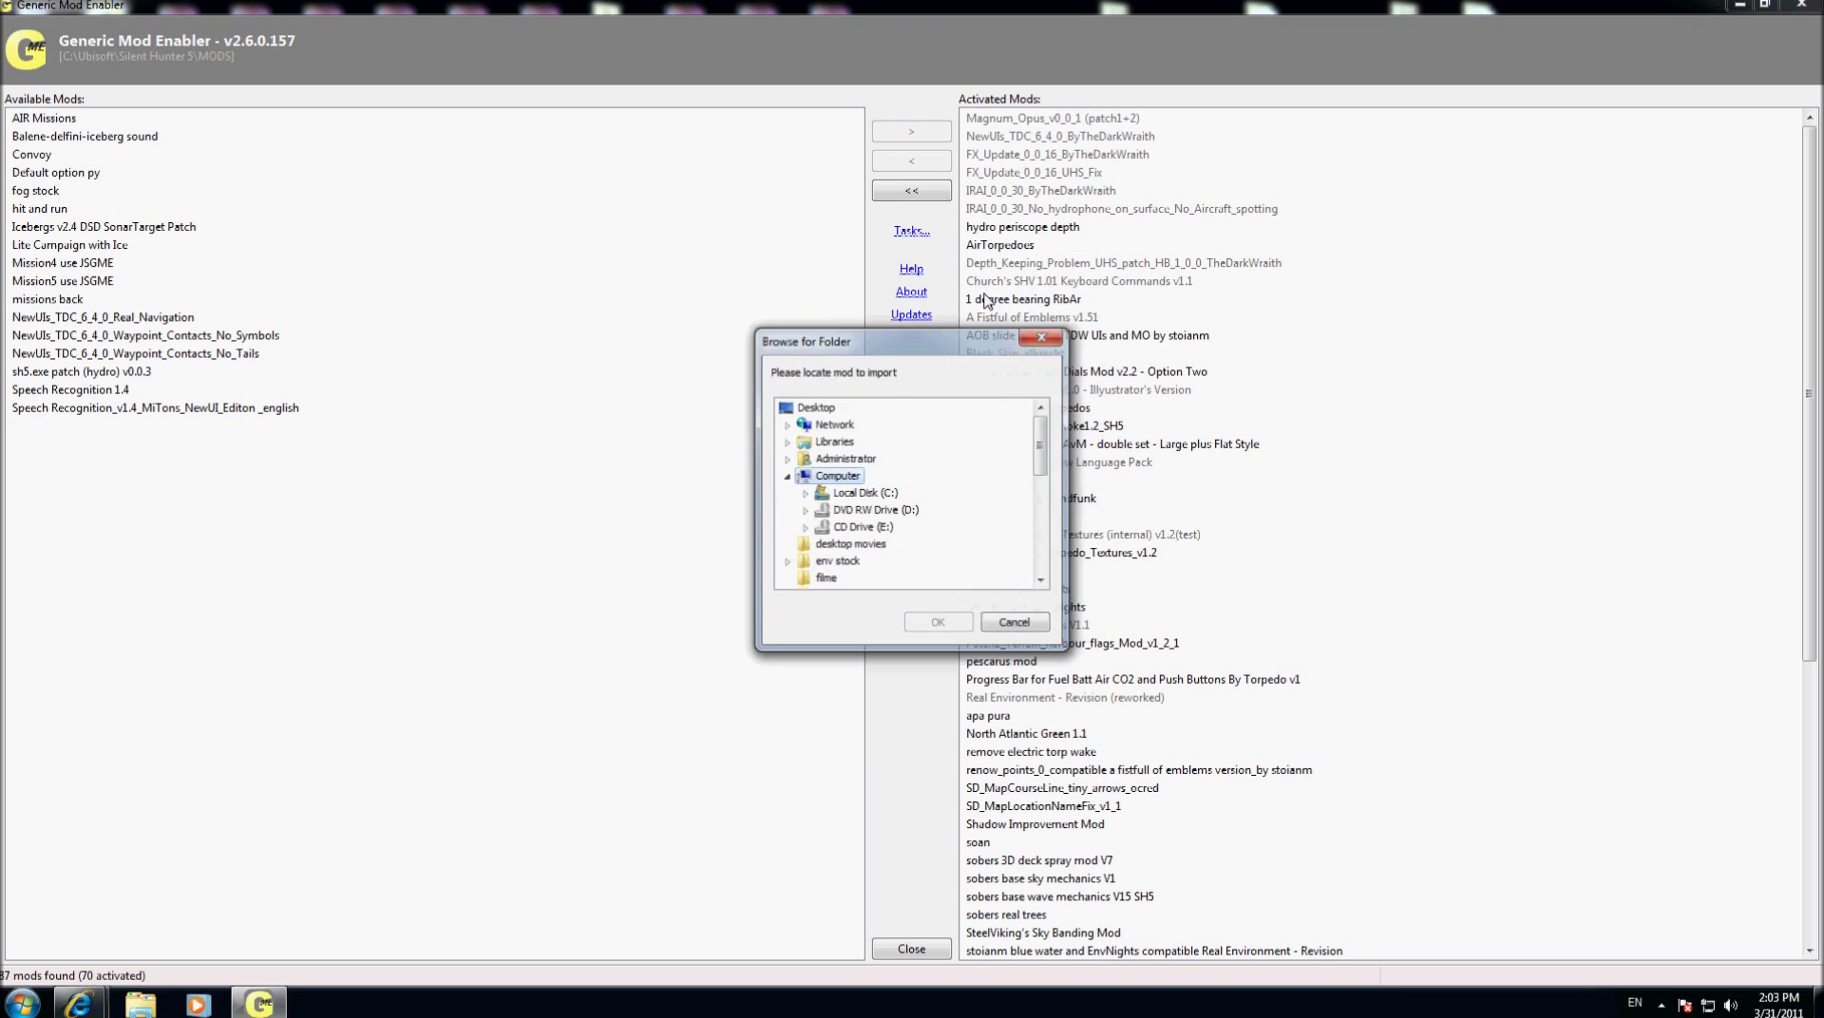
click(1042, 579)
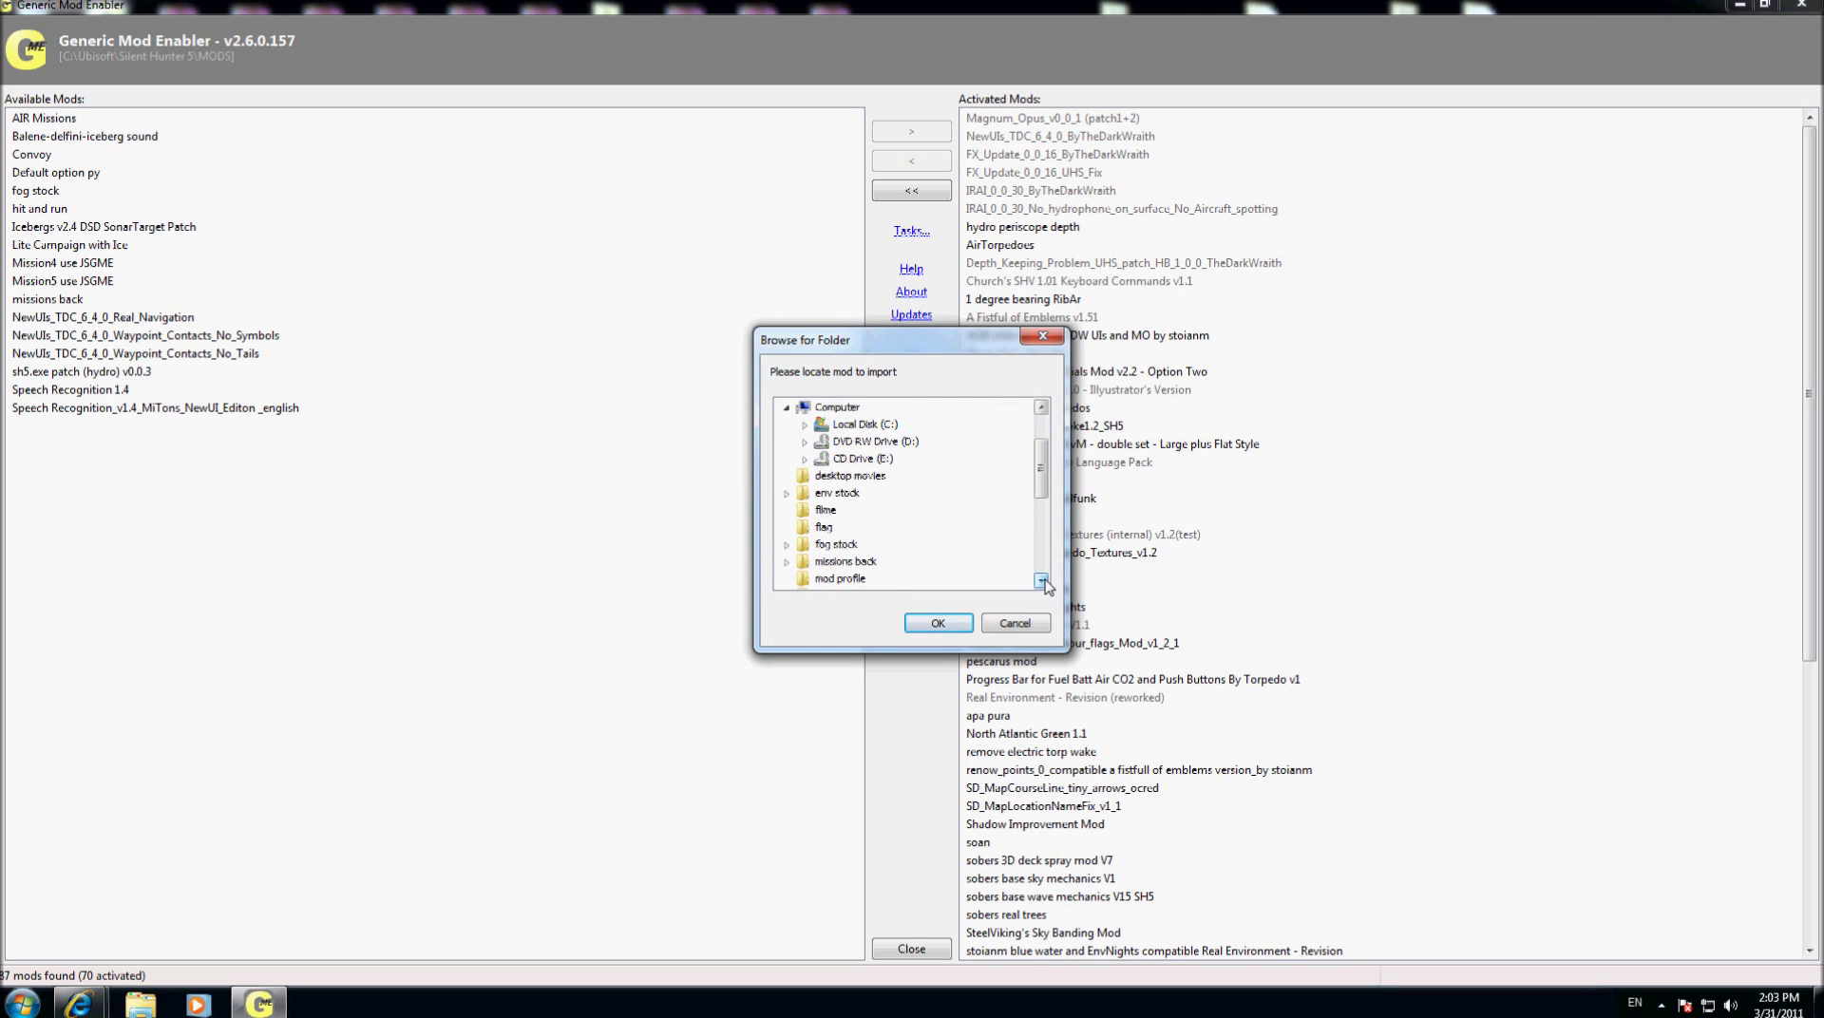
click(1042, 578)
click(1042, 579)
click(1042, 579)
click(1042, 579)
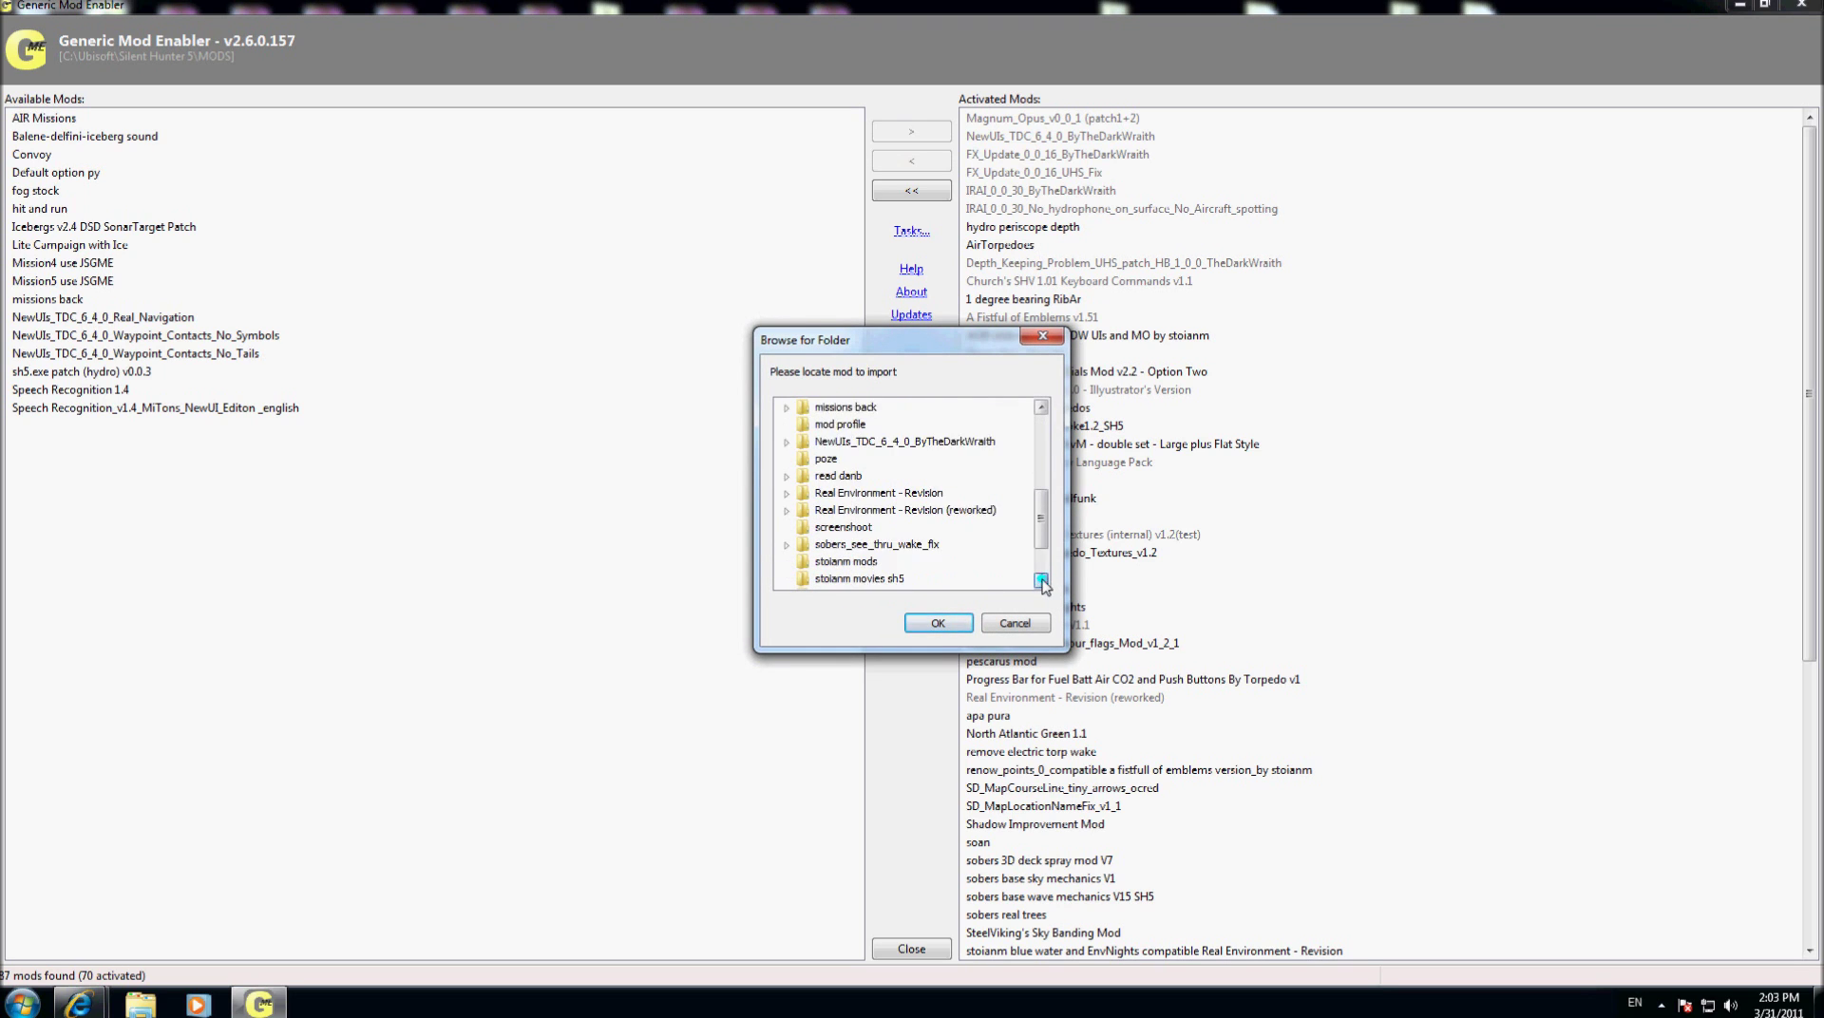
click(1042, 579)
click(1042, 579)
click(1042, 579)
click(819, 561)
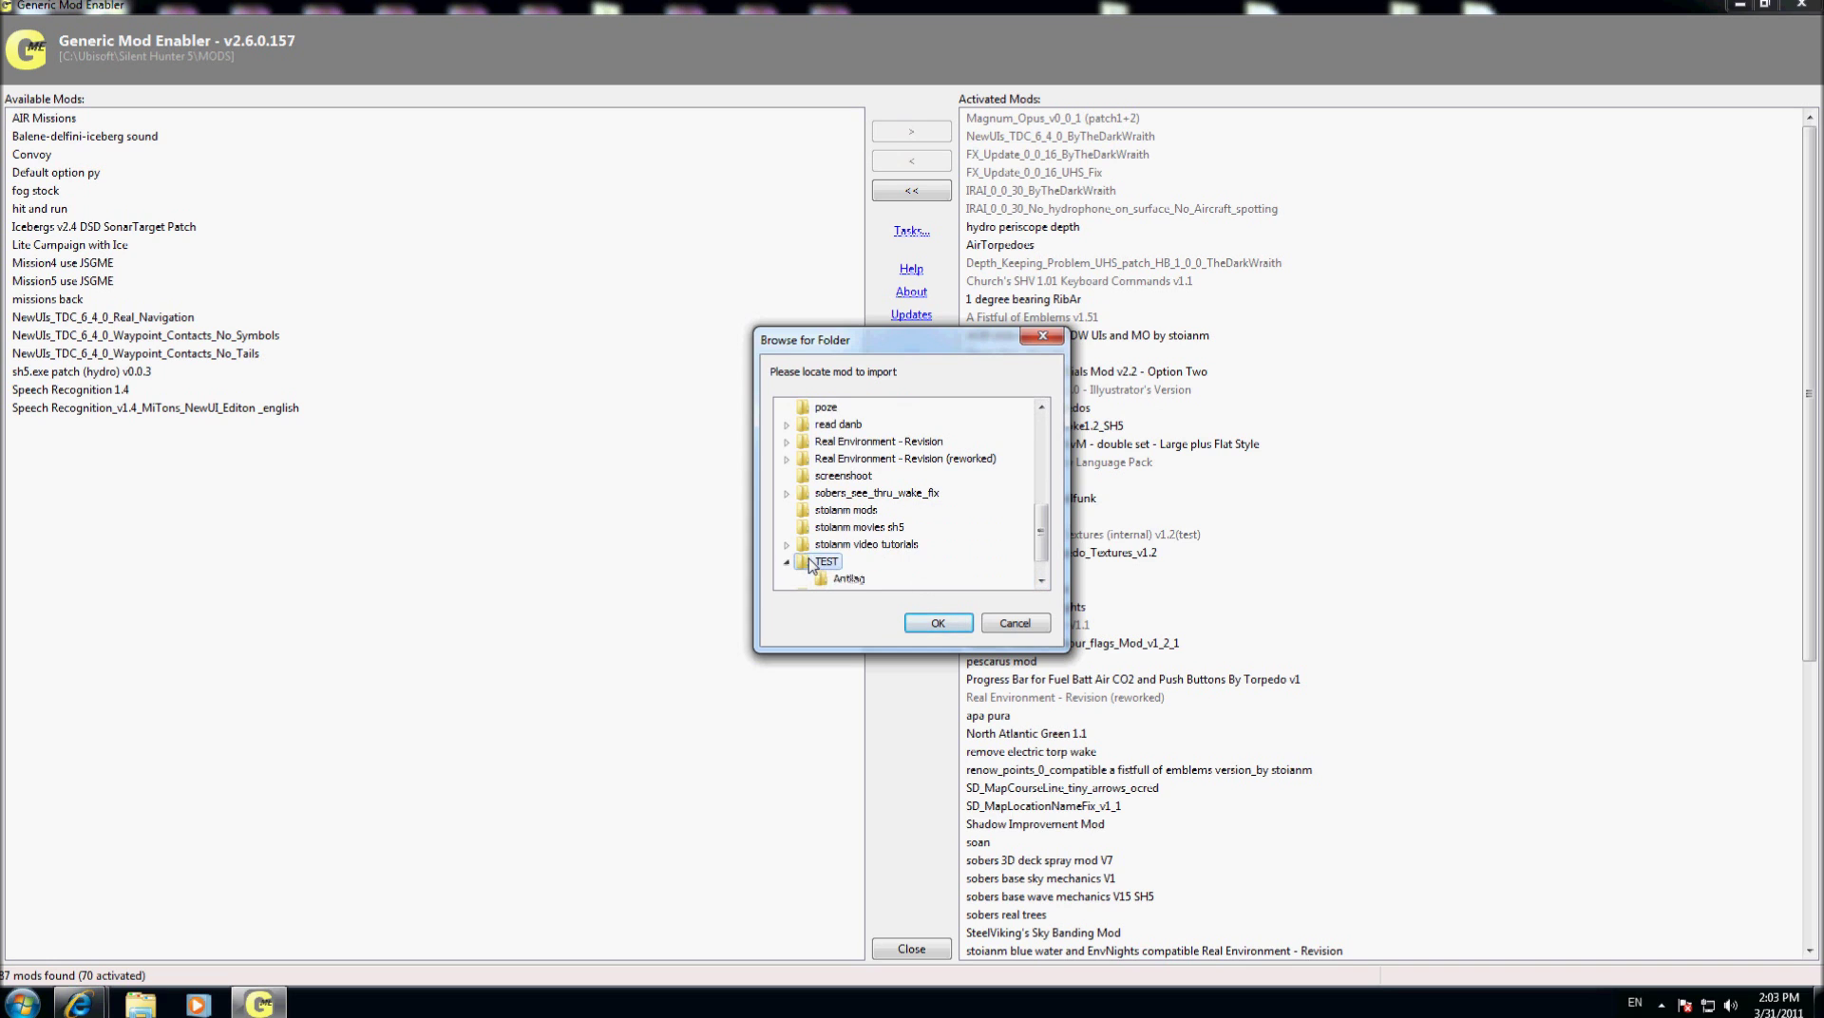
click(845, 579)
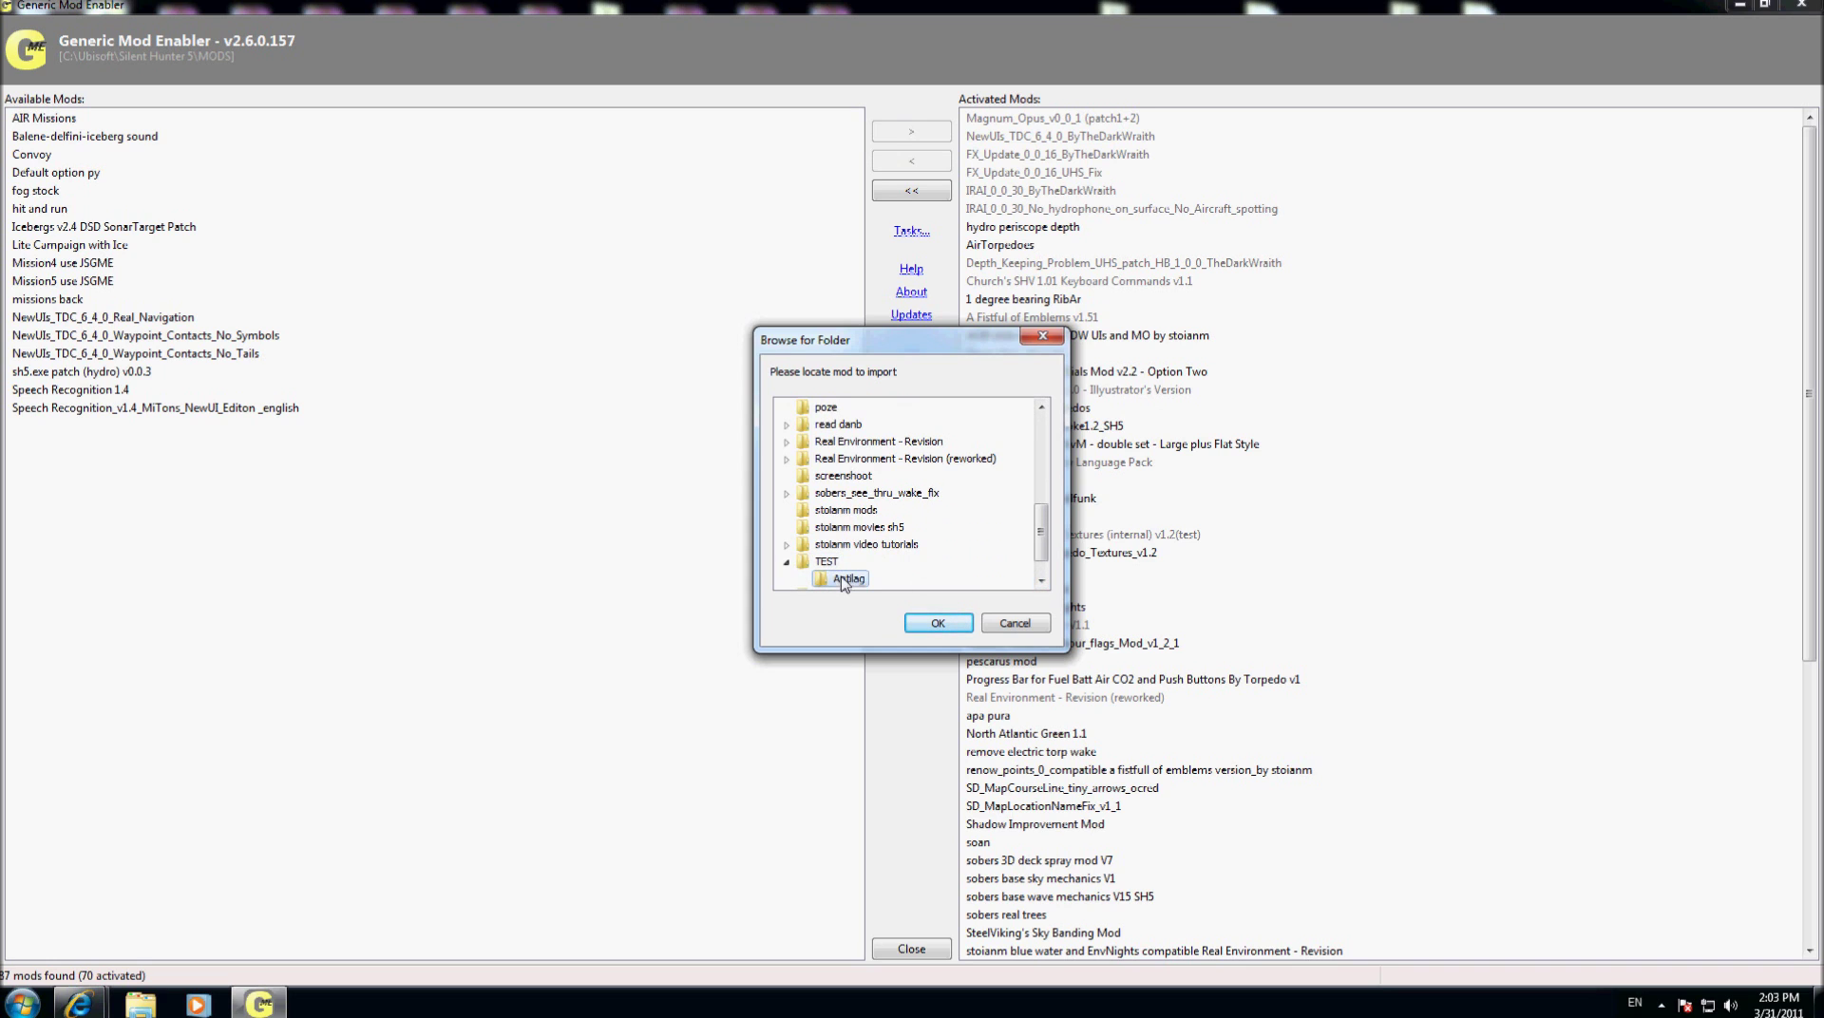
click(937, 622)
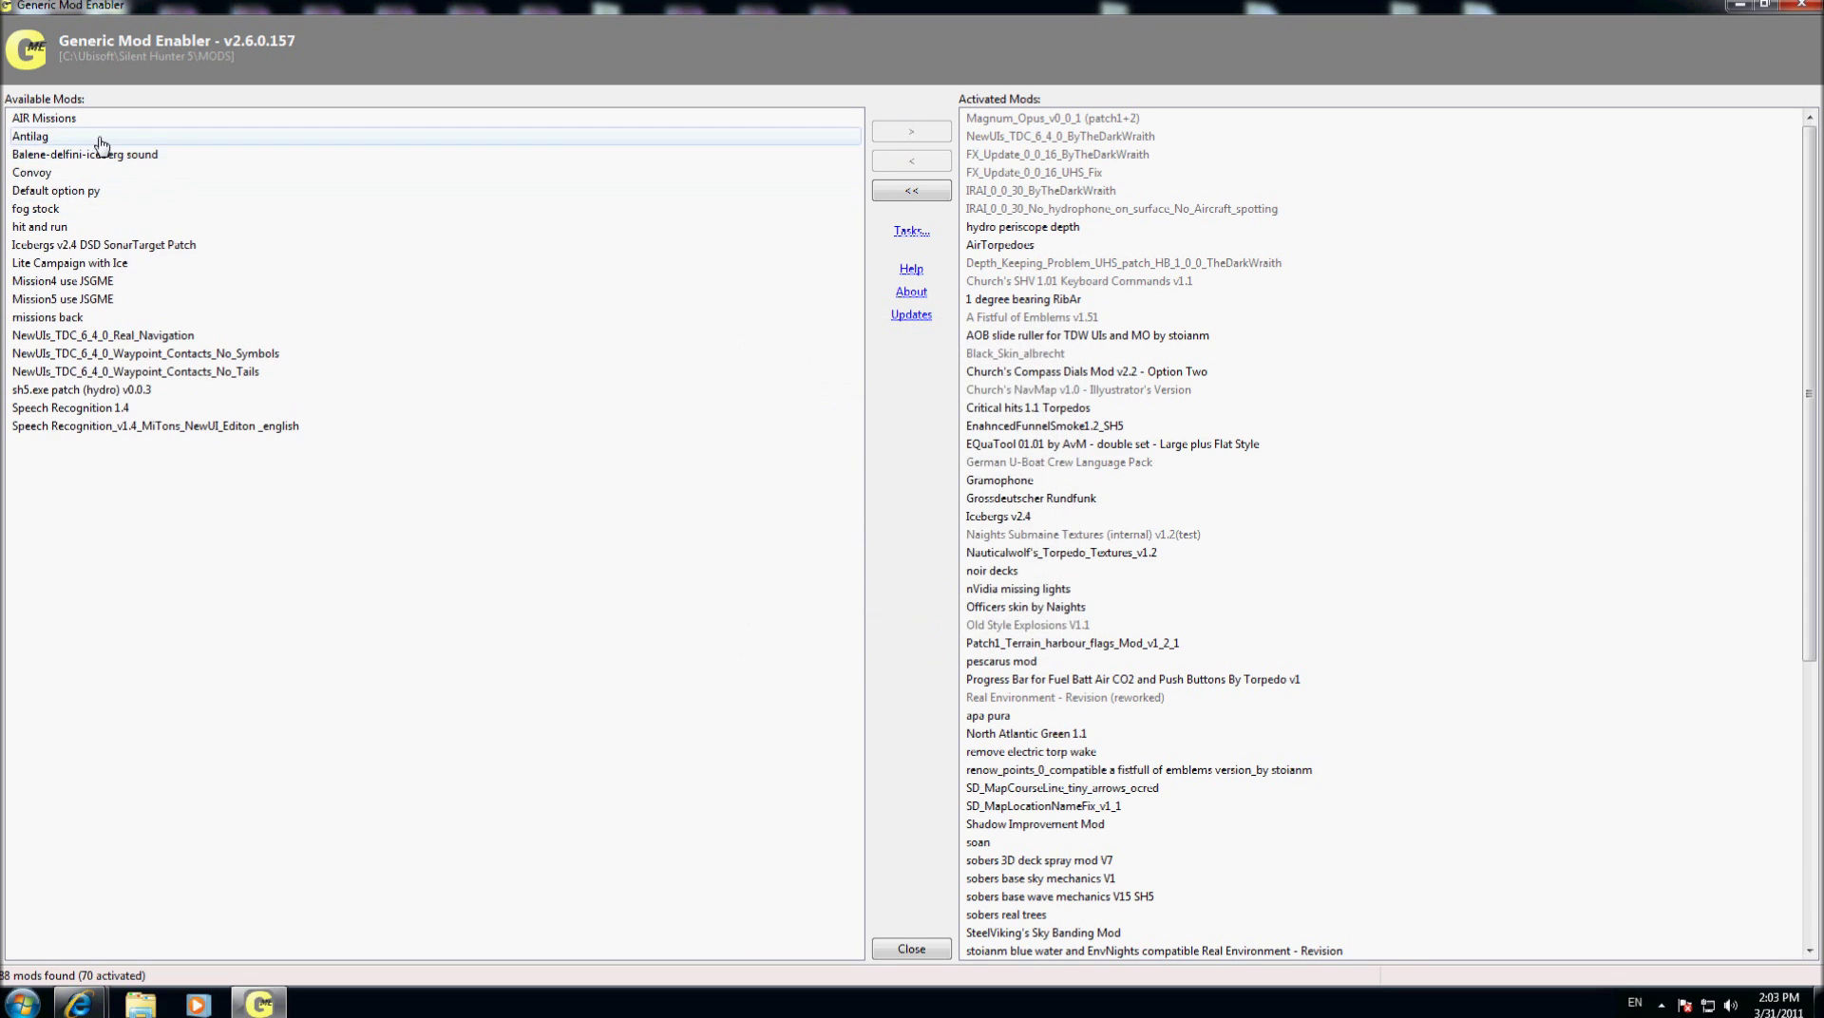
Step: Activate the imported Antilag mod and deactivate it again
click(100, 138)
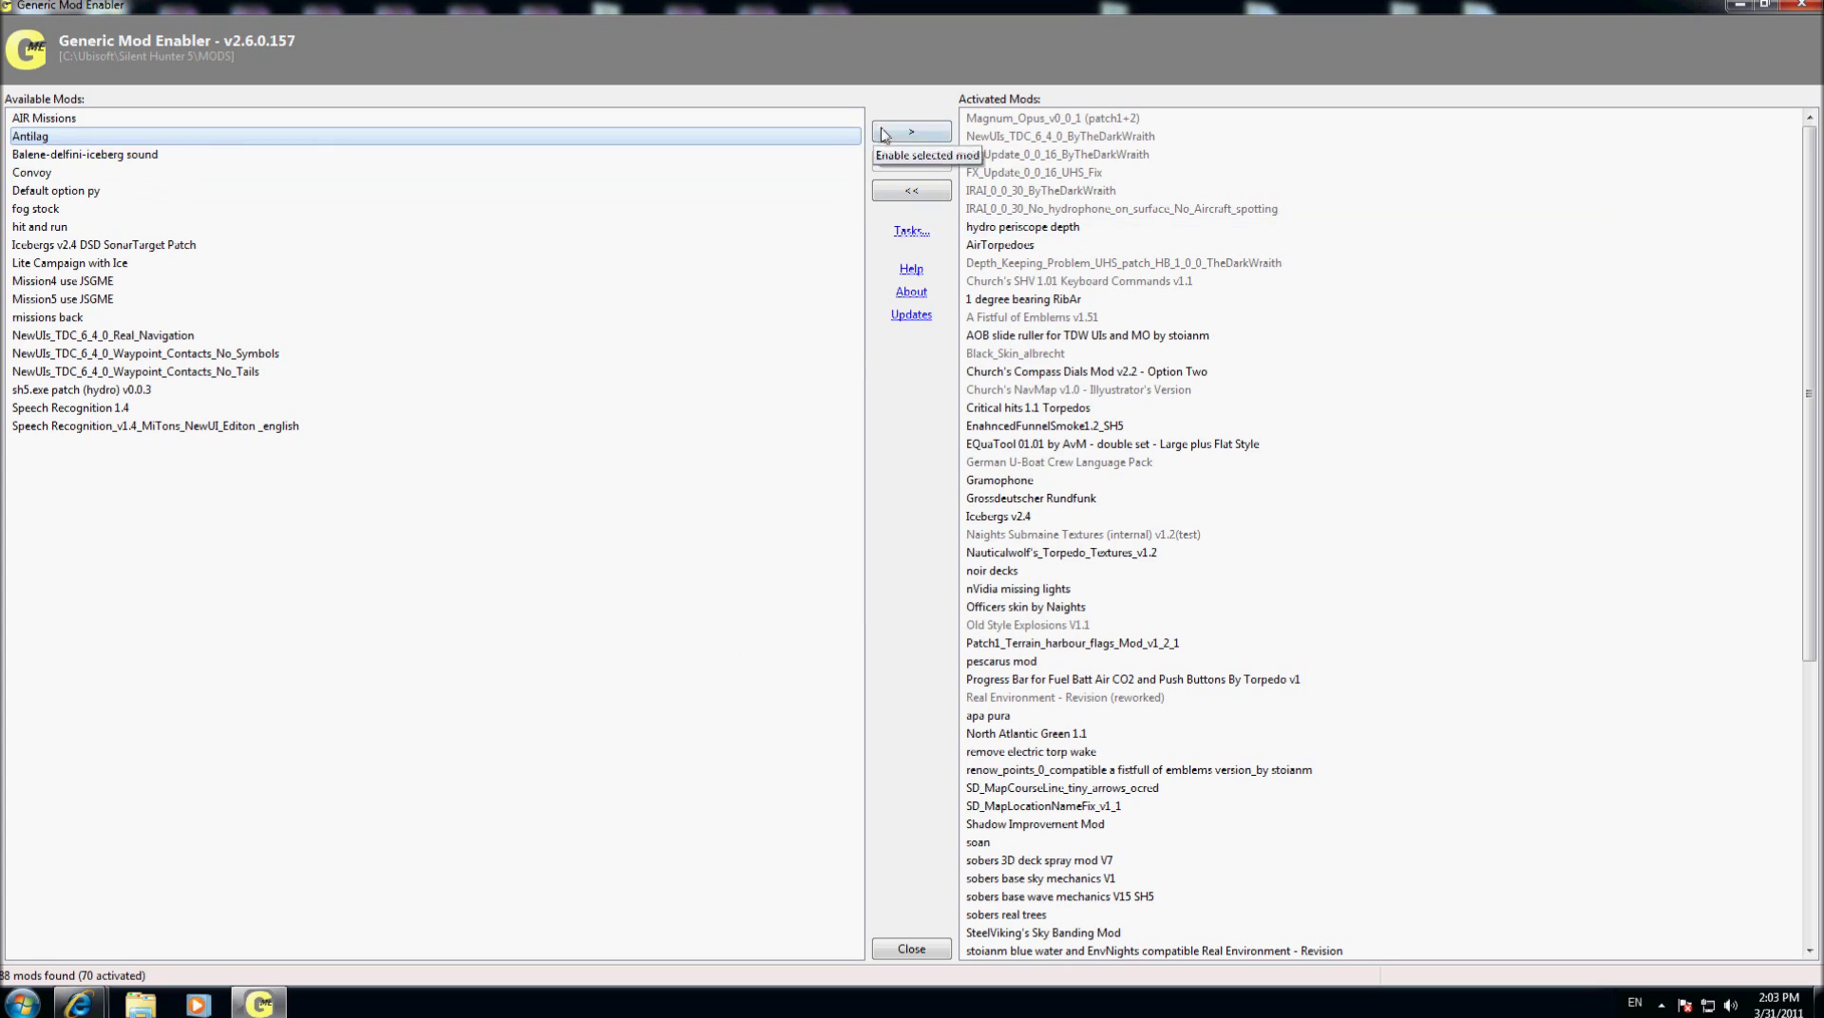
click(907, 132)
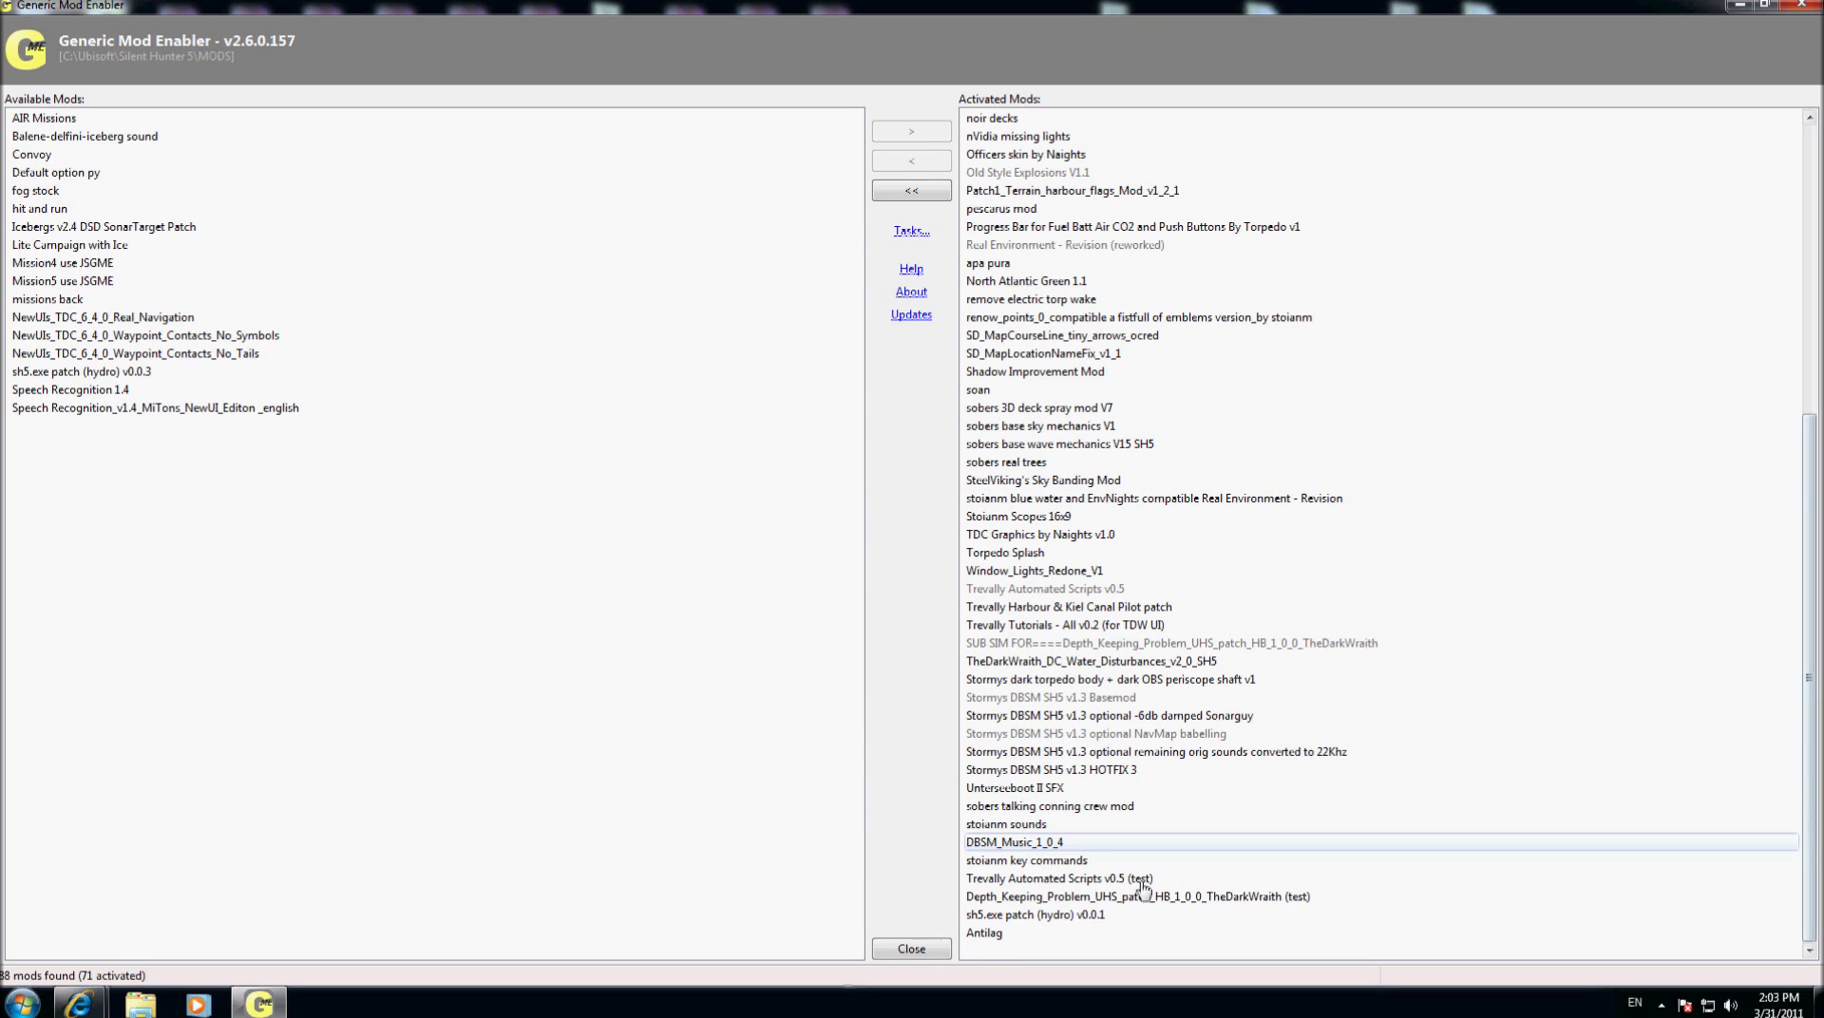
click(1074, 933)
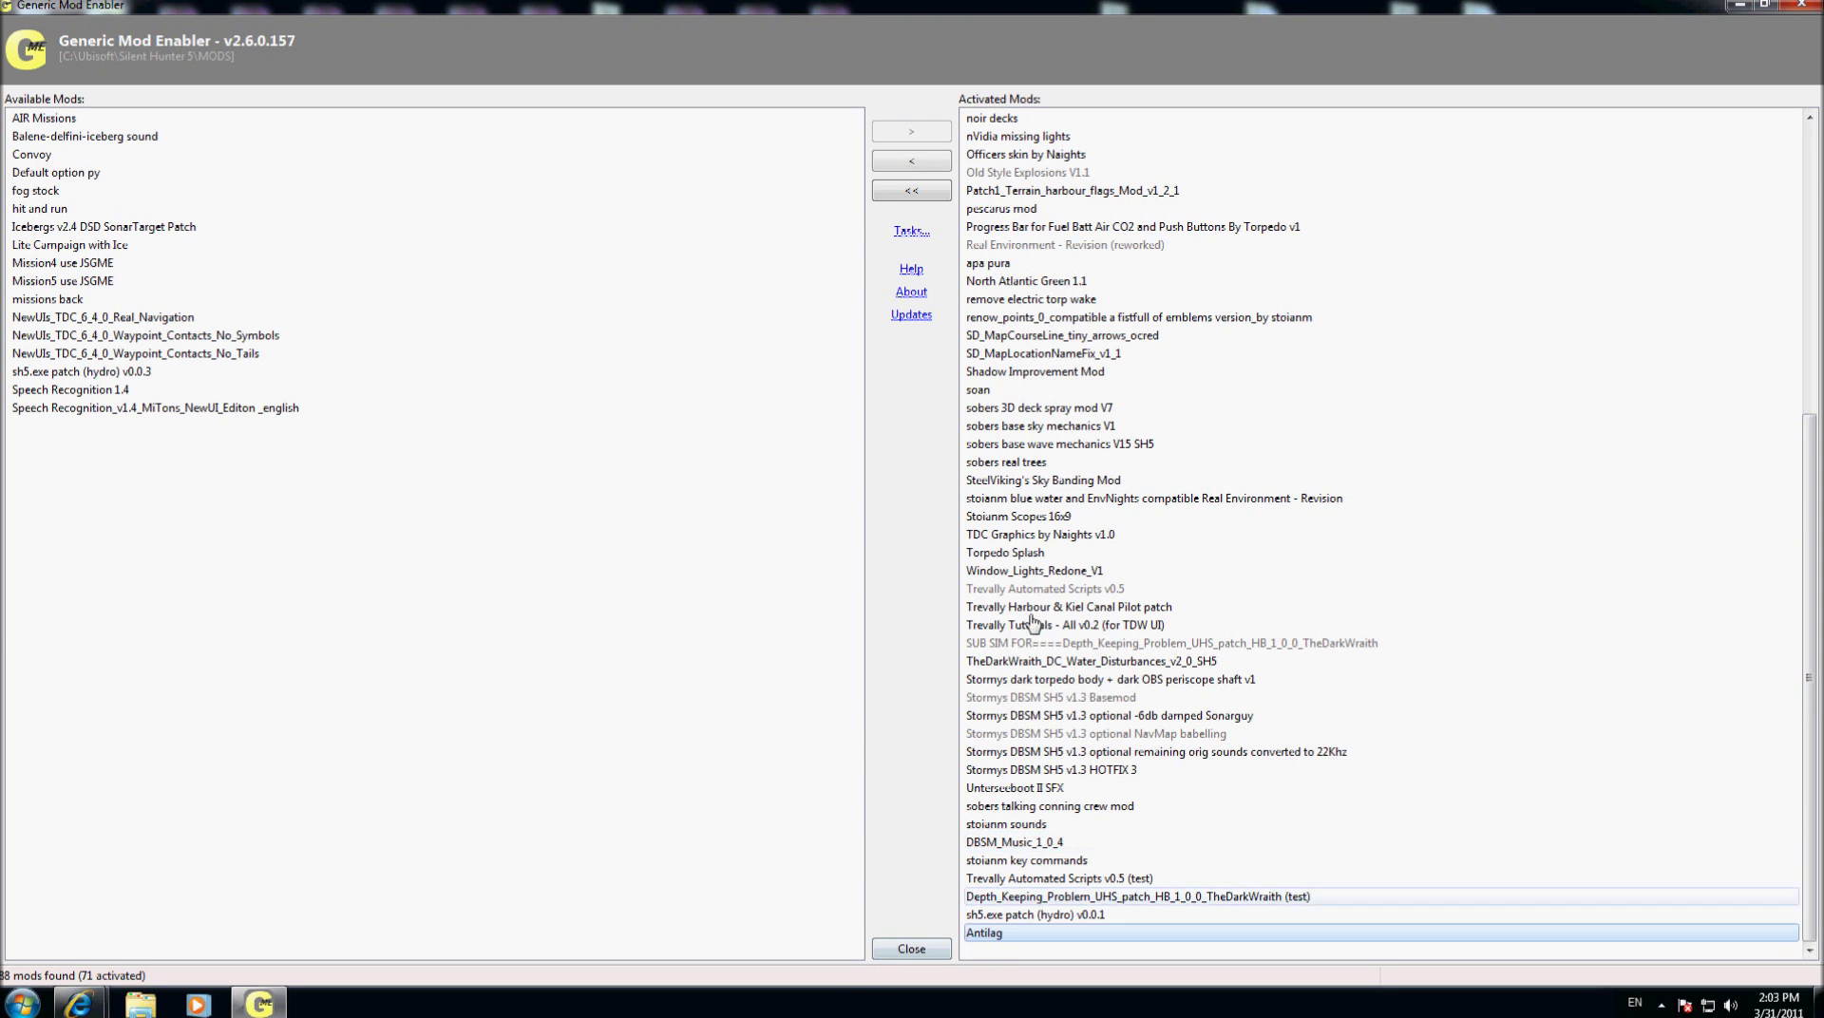
click(912, 161)
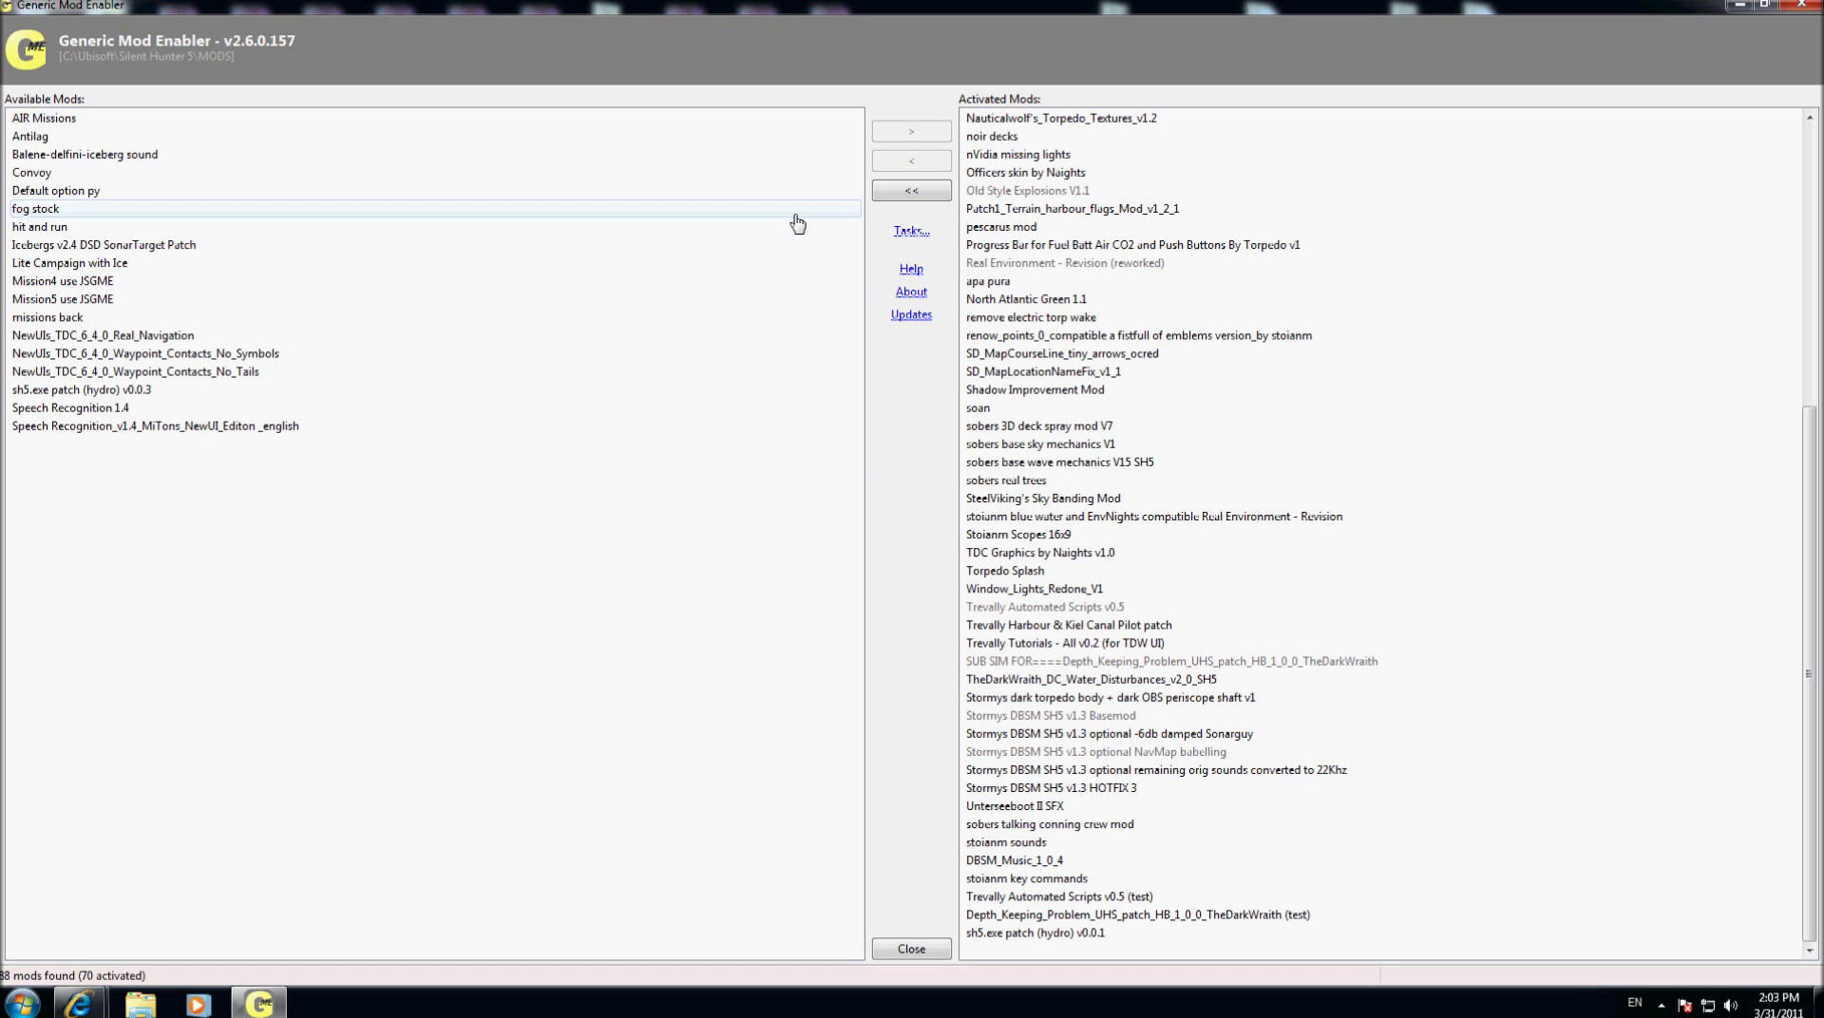
Step: Minimize the mod enabler, switch to Internet Explorer and search Google for "msi afterburner" in a new tab
click(1738, 6)
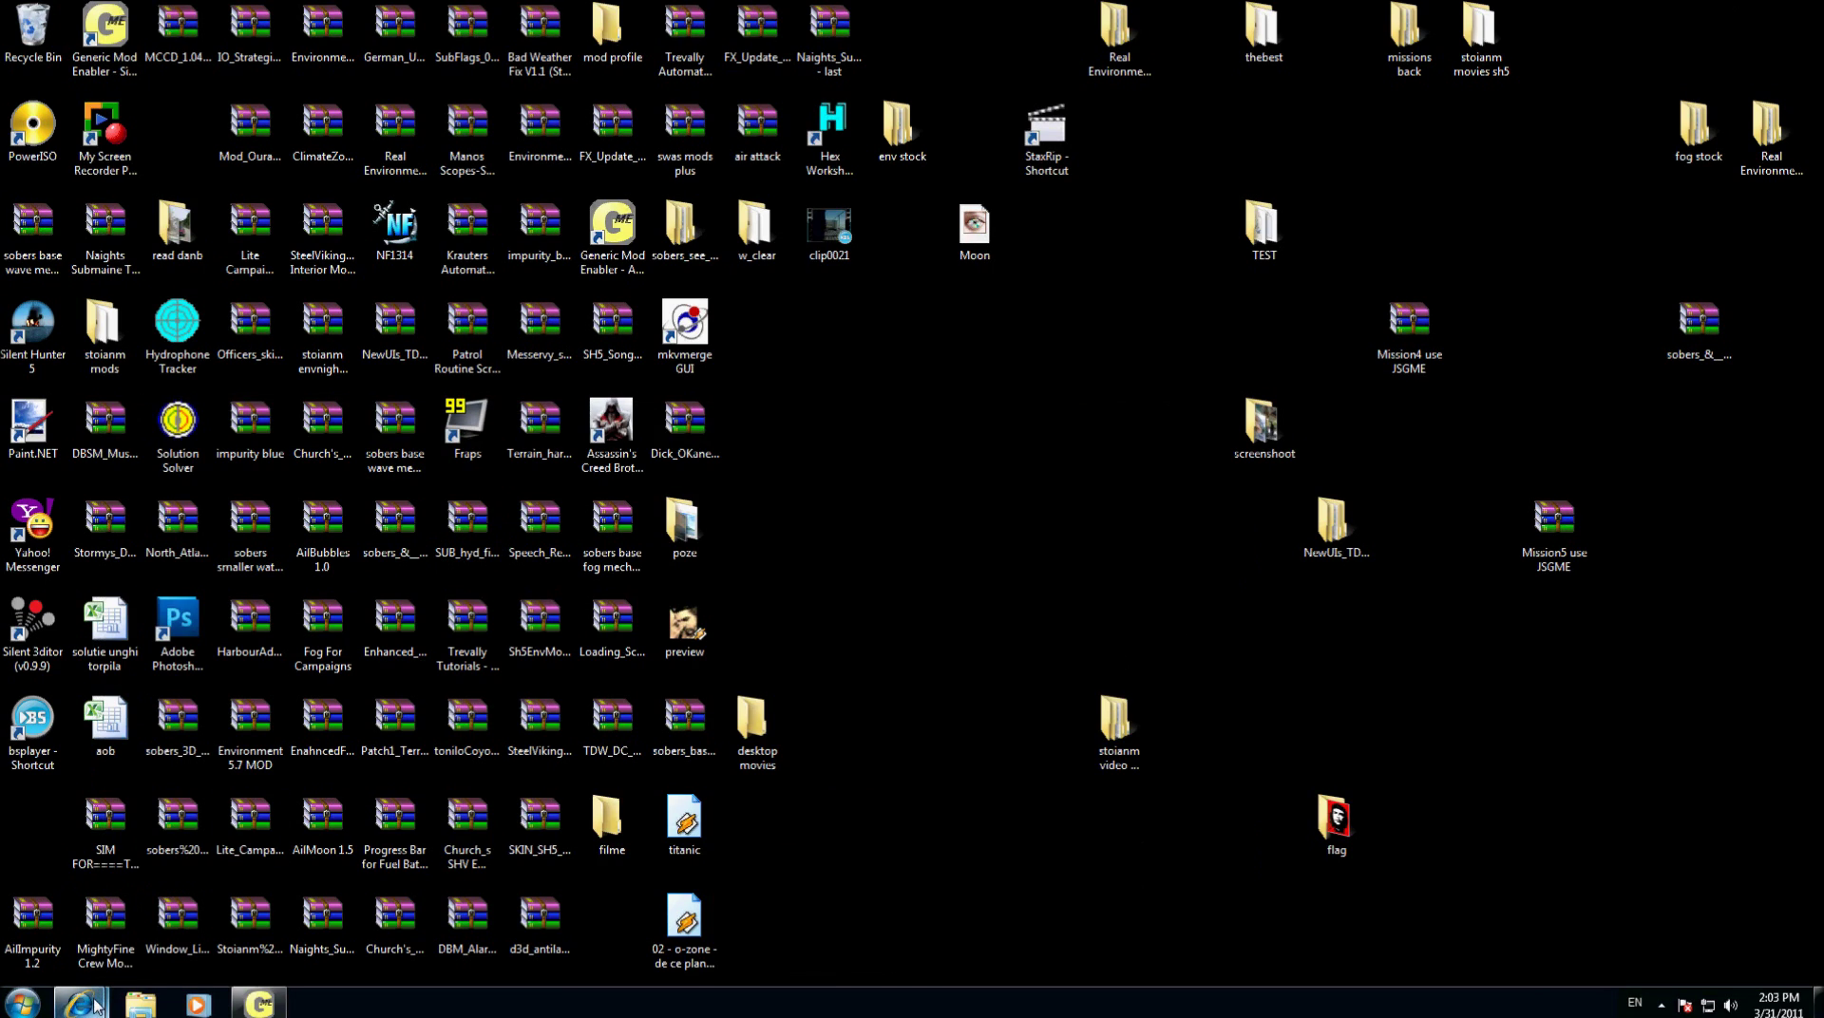
mouse_move(95, 1005)
click(302, 869)
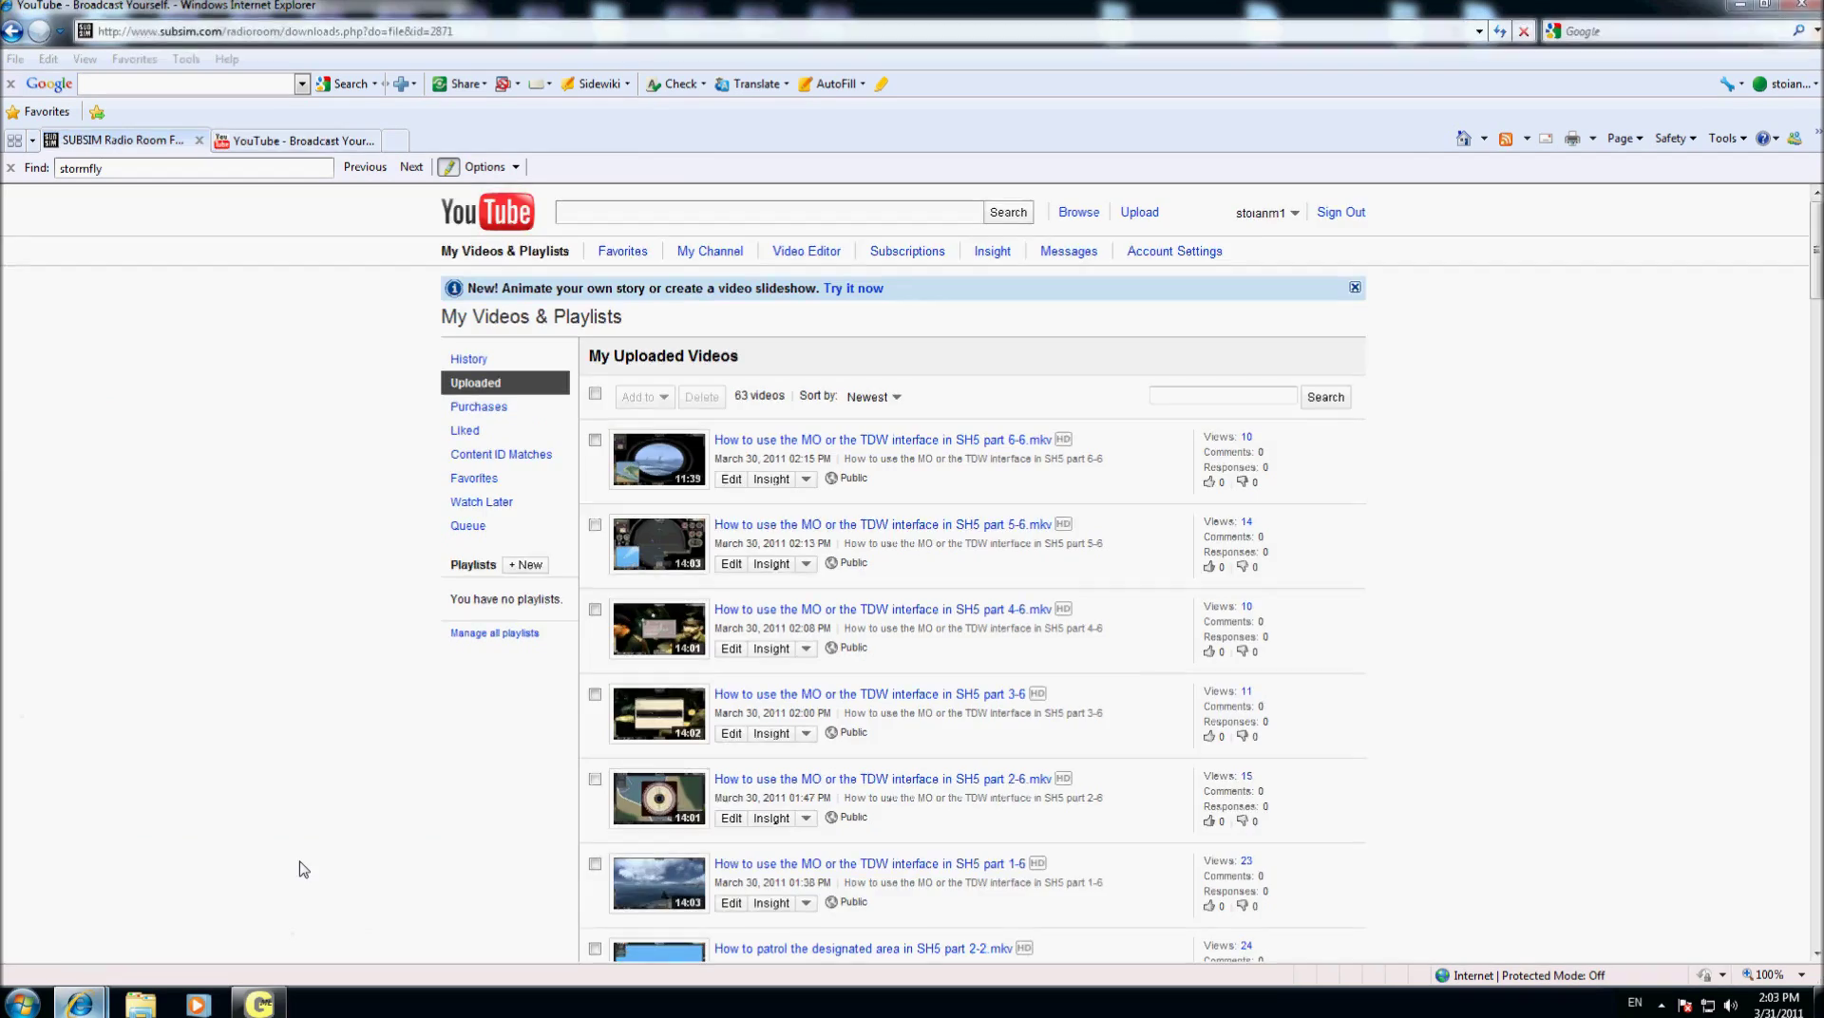
click(394, 140)
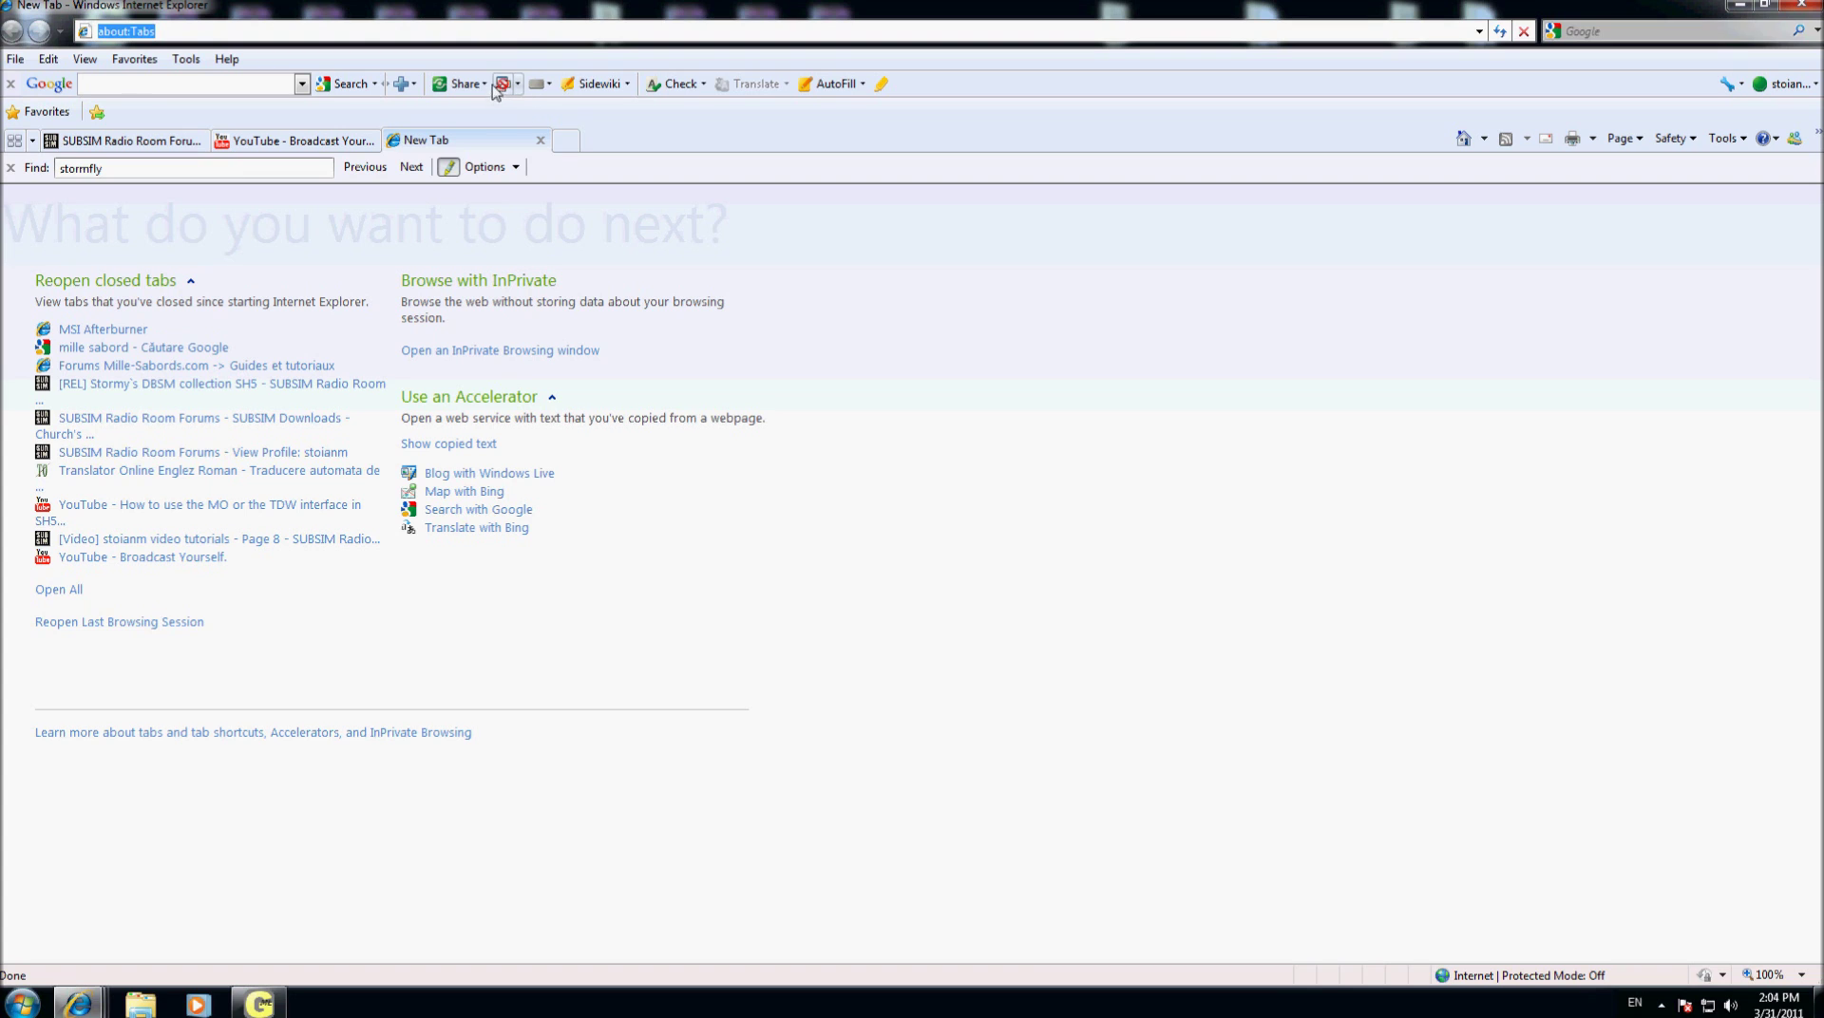
click(63, 90)
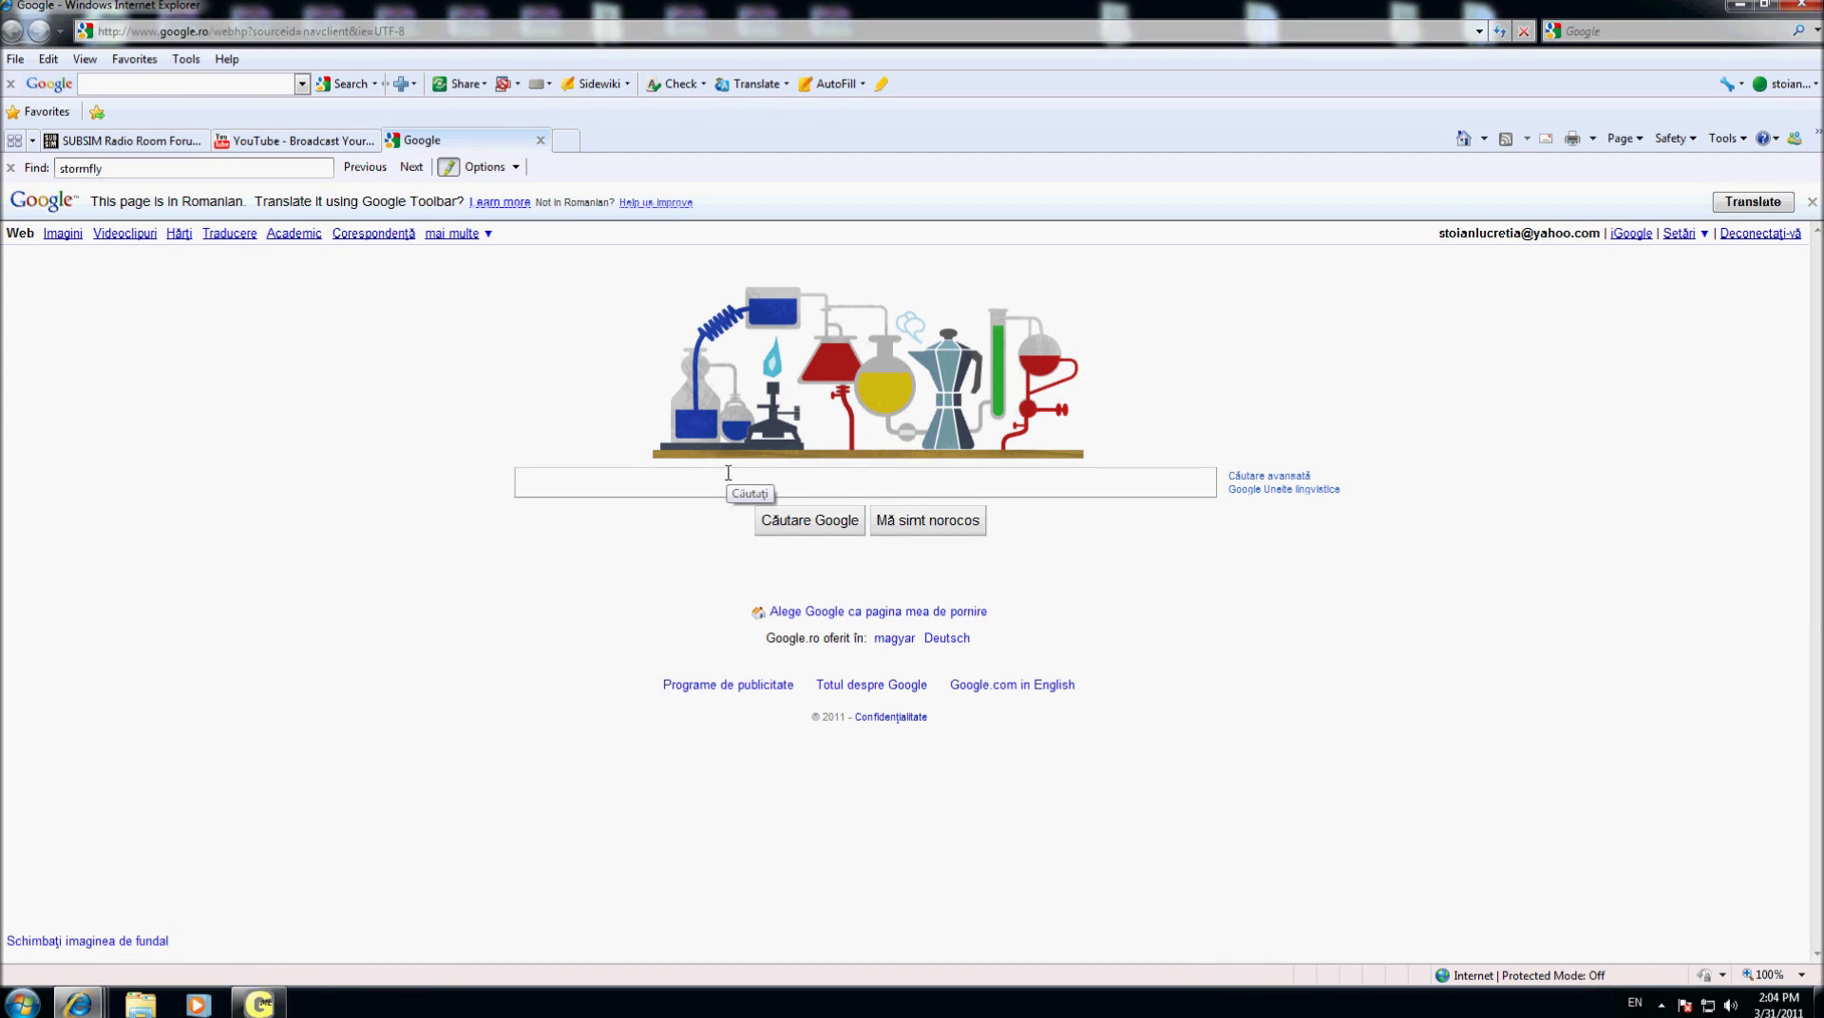
text(msi aft)
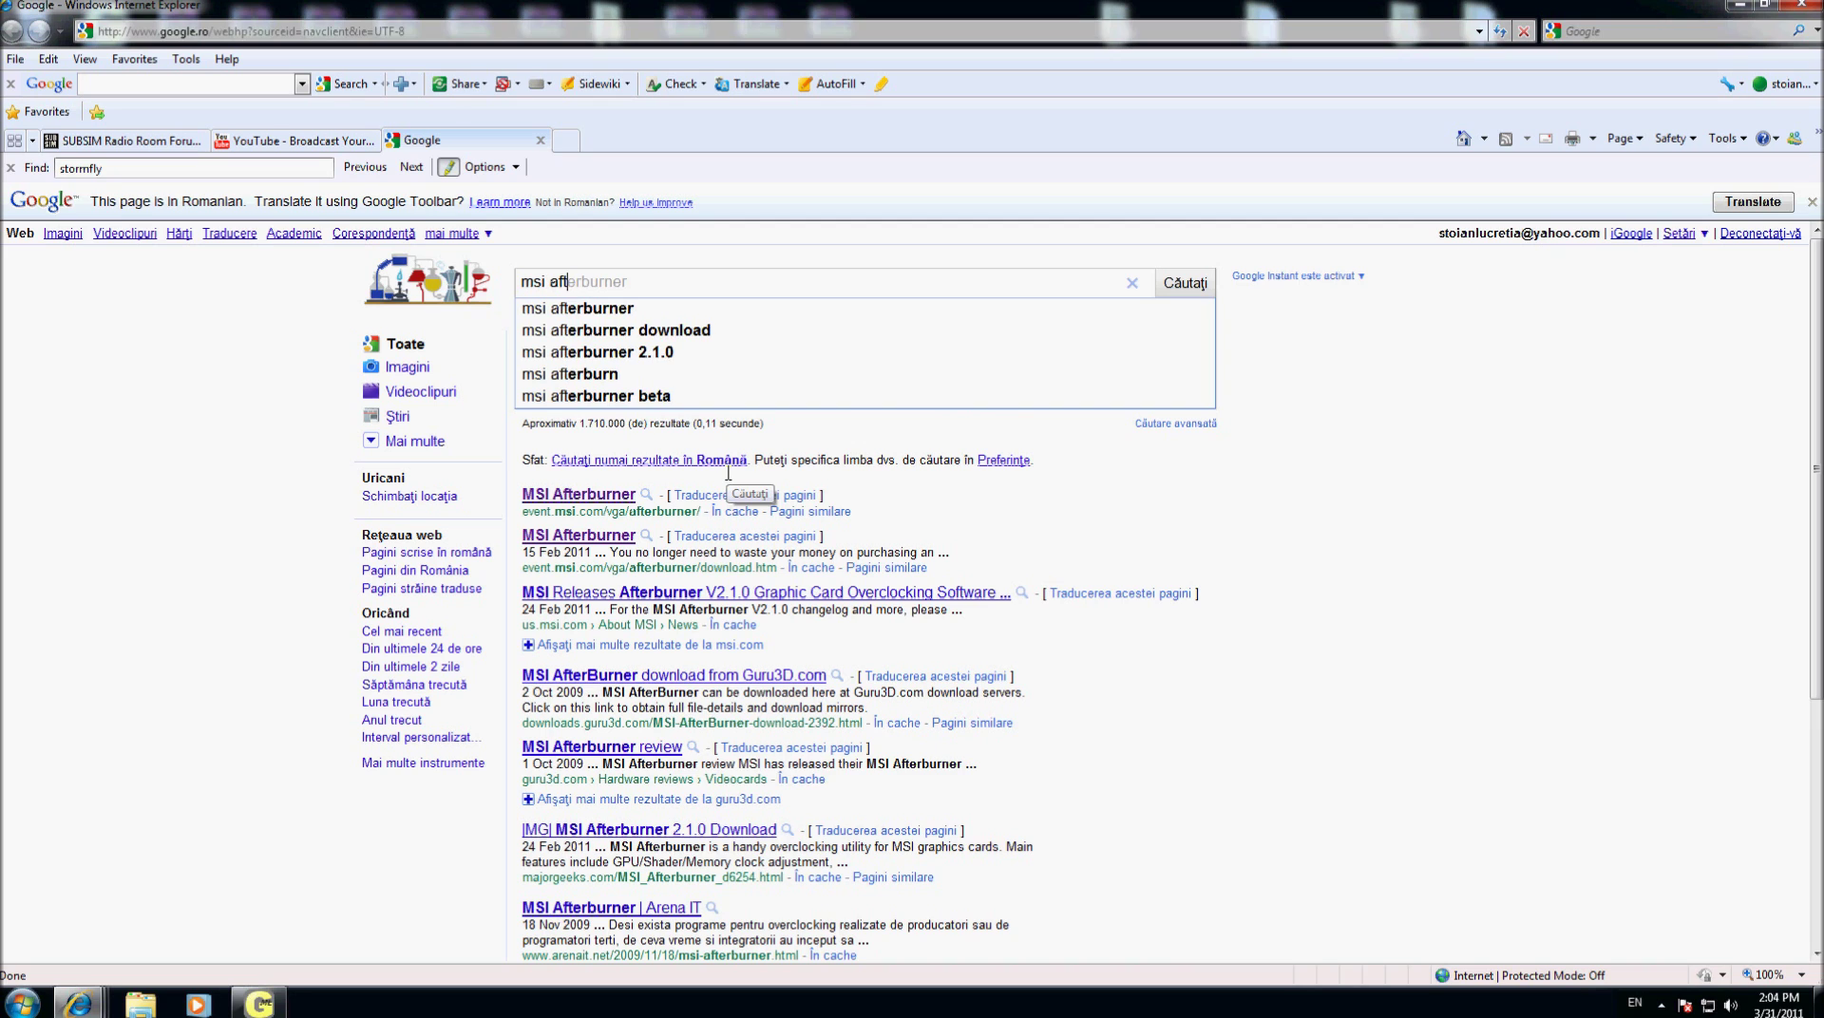
text(erburn)
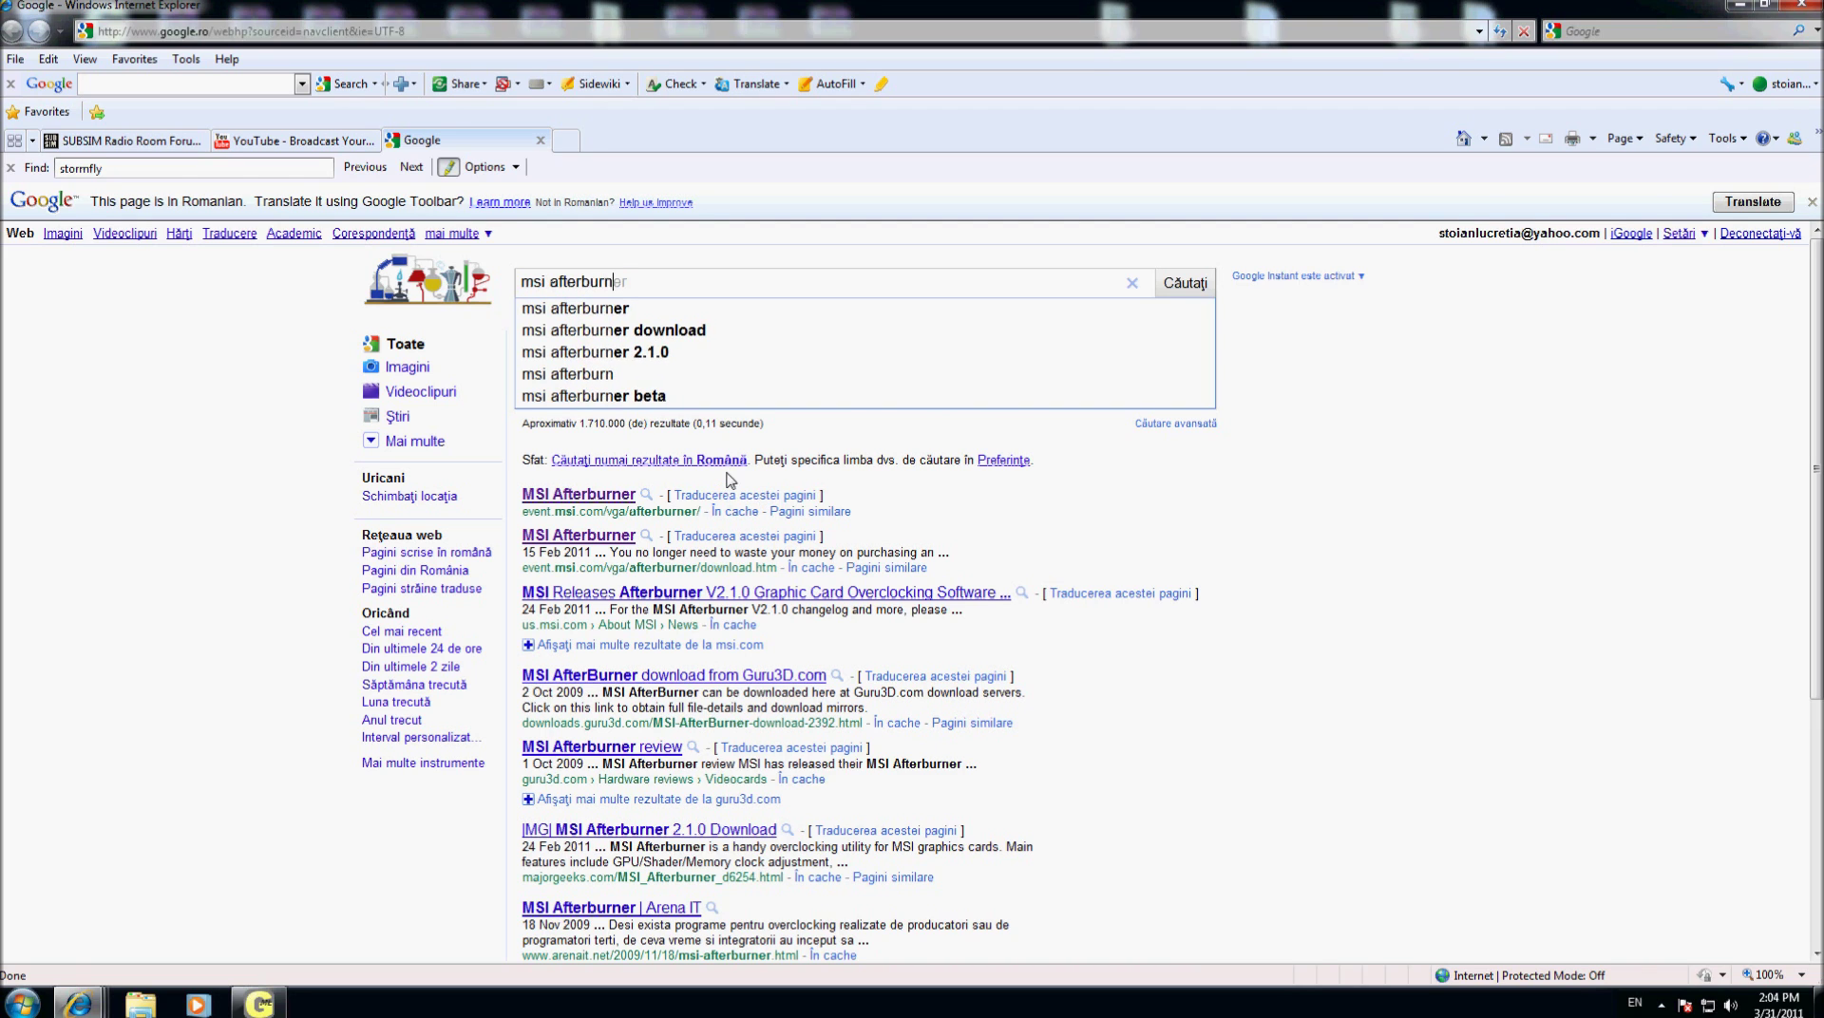
text(er)
key(Return)
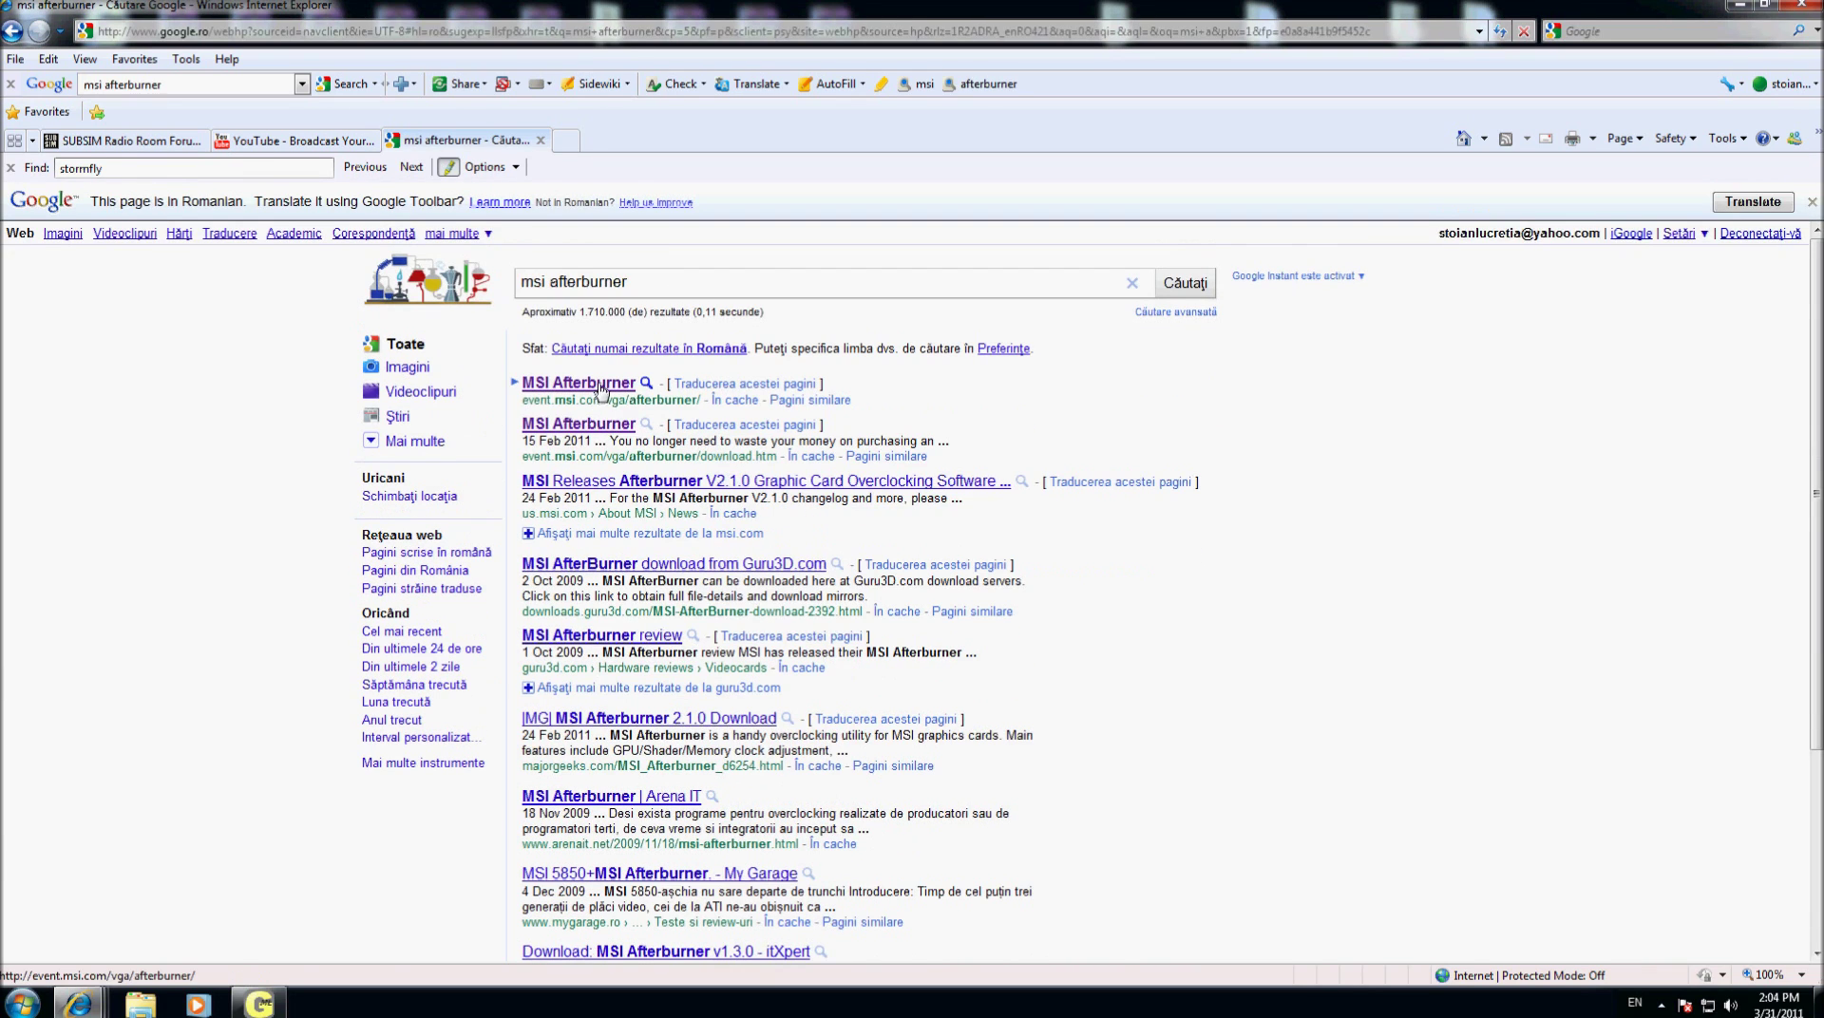
Step: Download MSI Afterburner from the official MSI site and save MSIAfterburnerSetup210 in the TEST folder
click(611, 386)
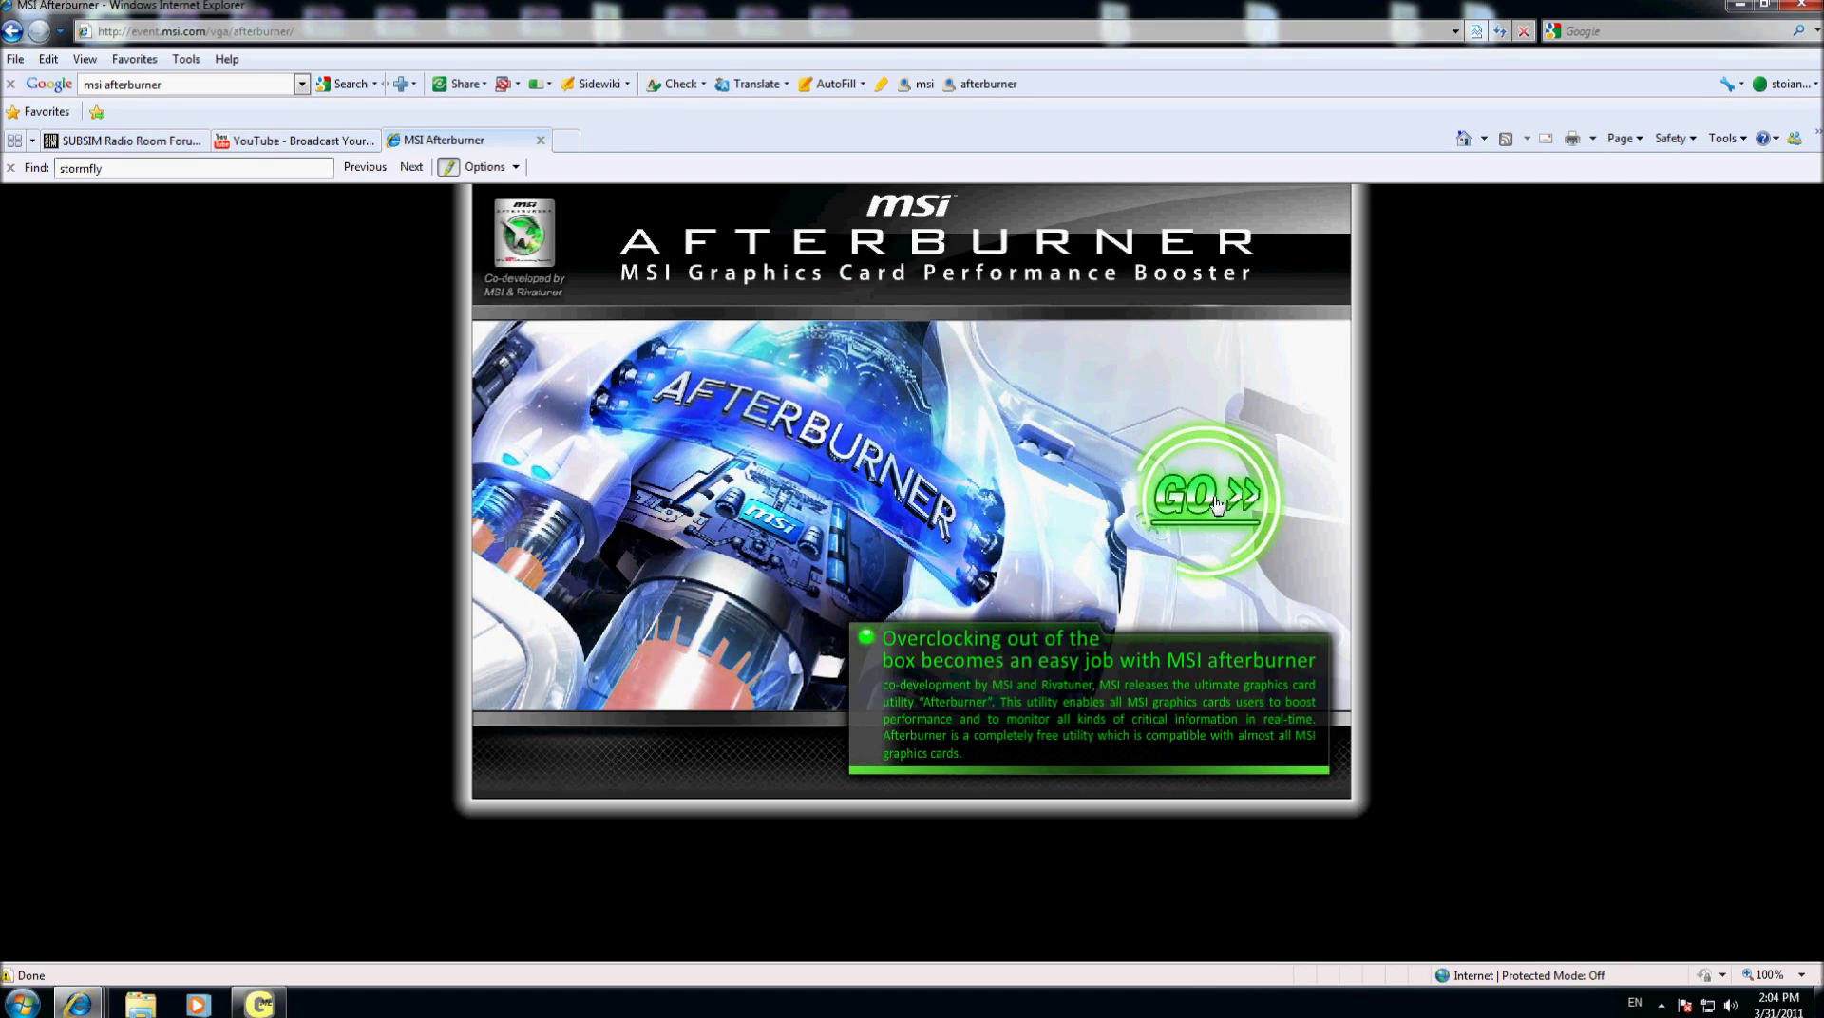
click(1207, 496)
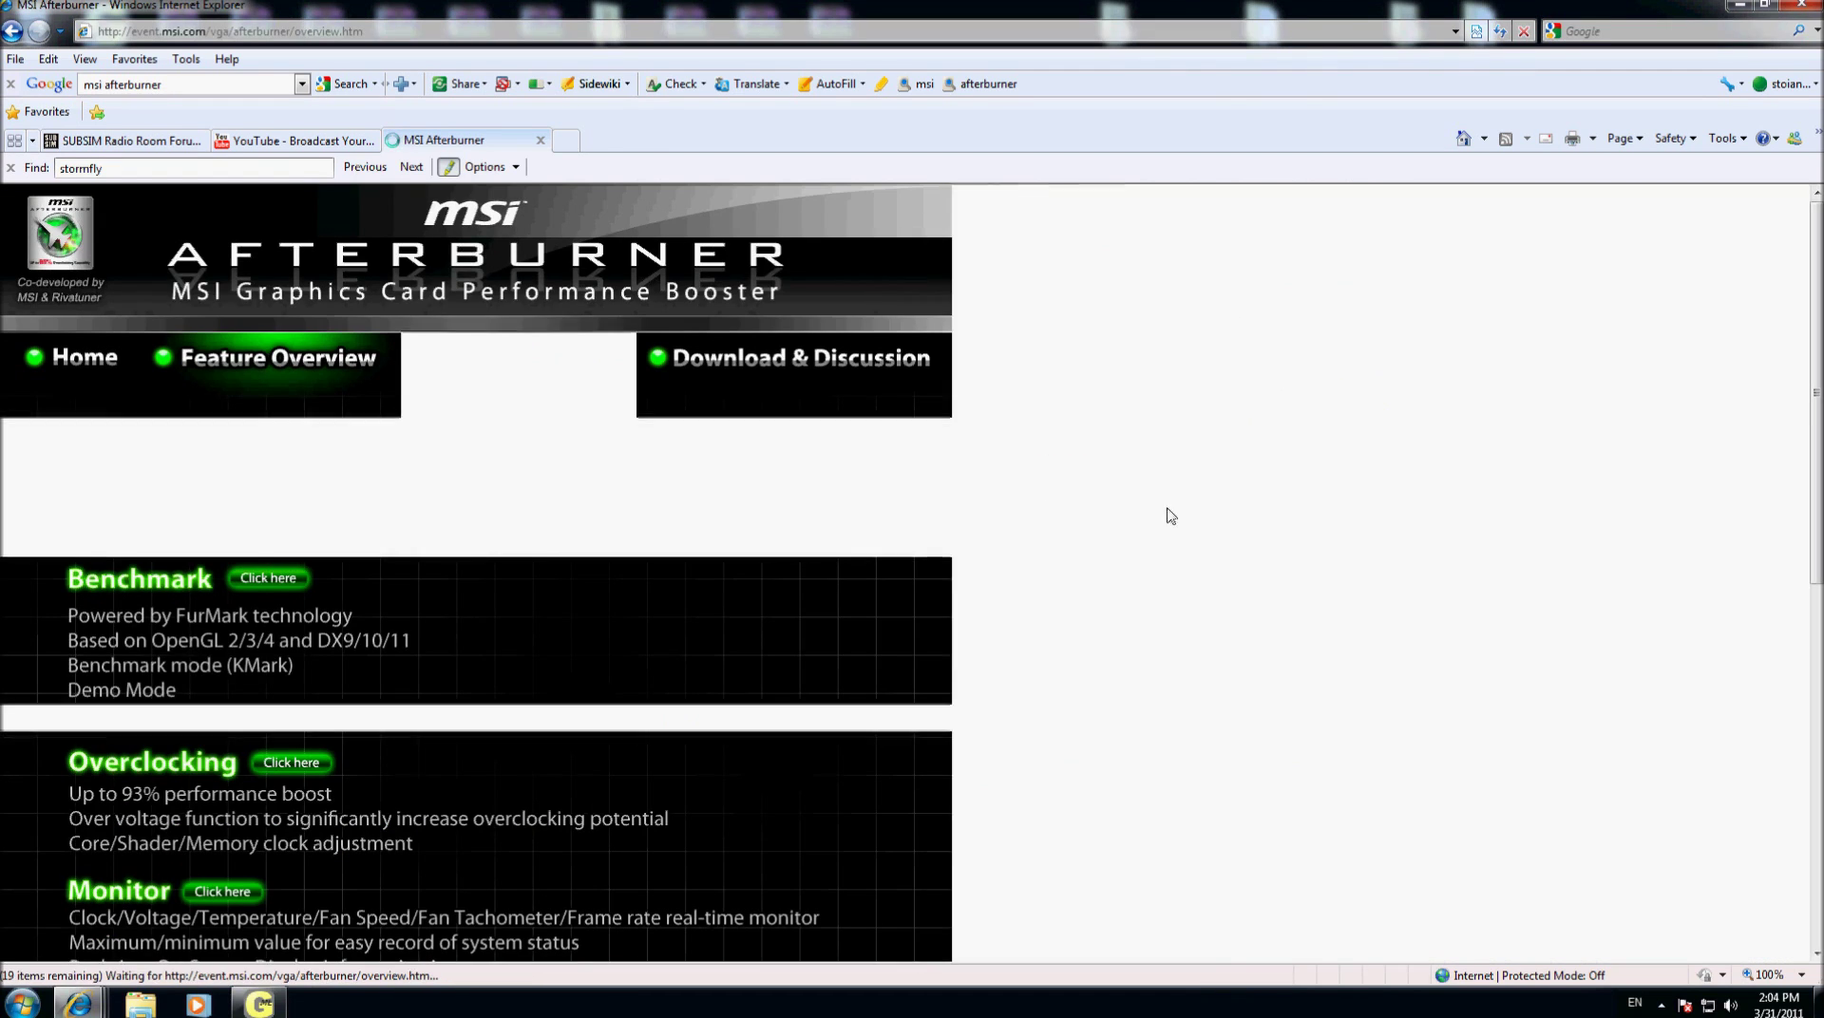
click(842, 379)
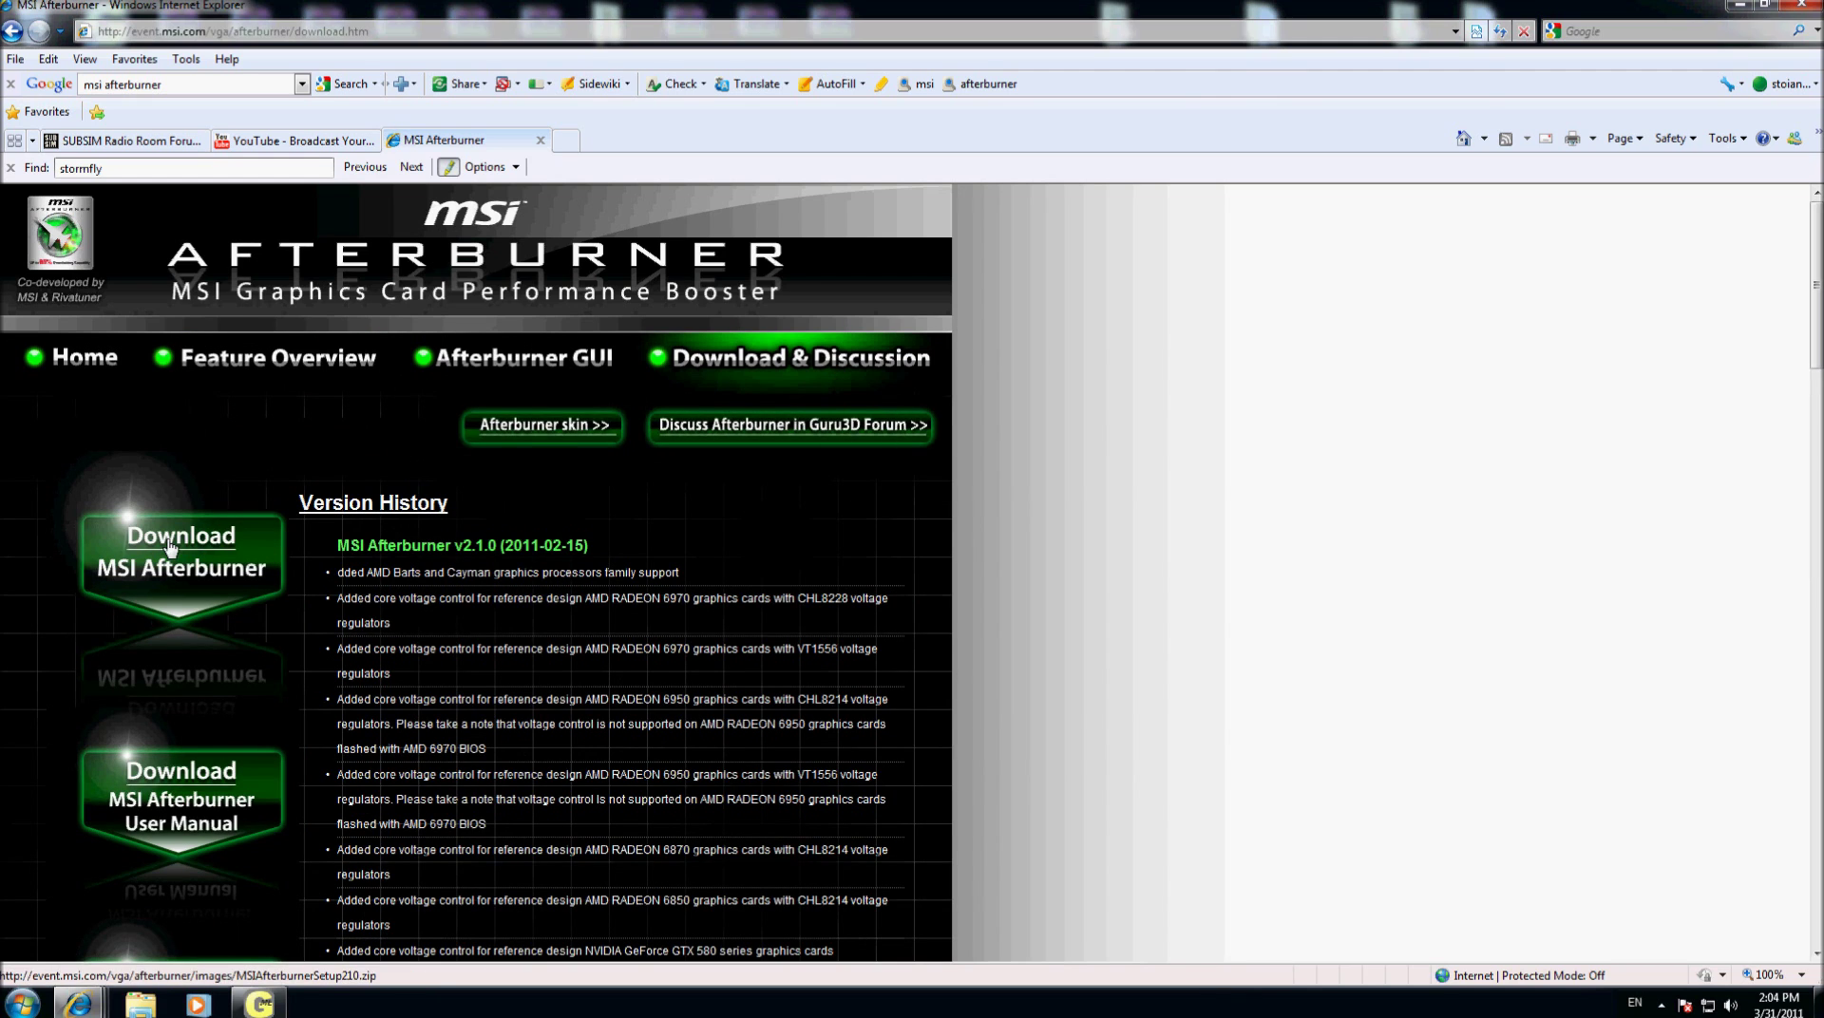
click(171, 546)
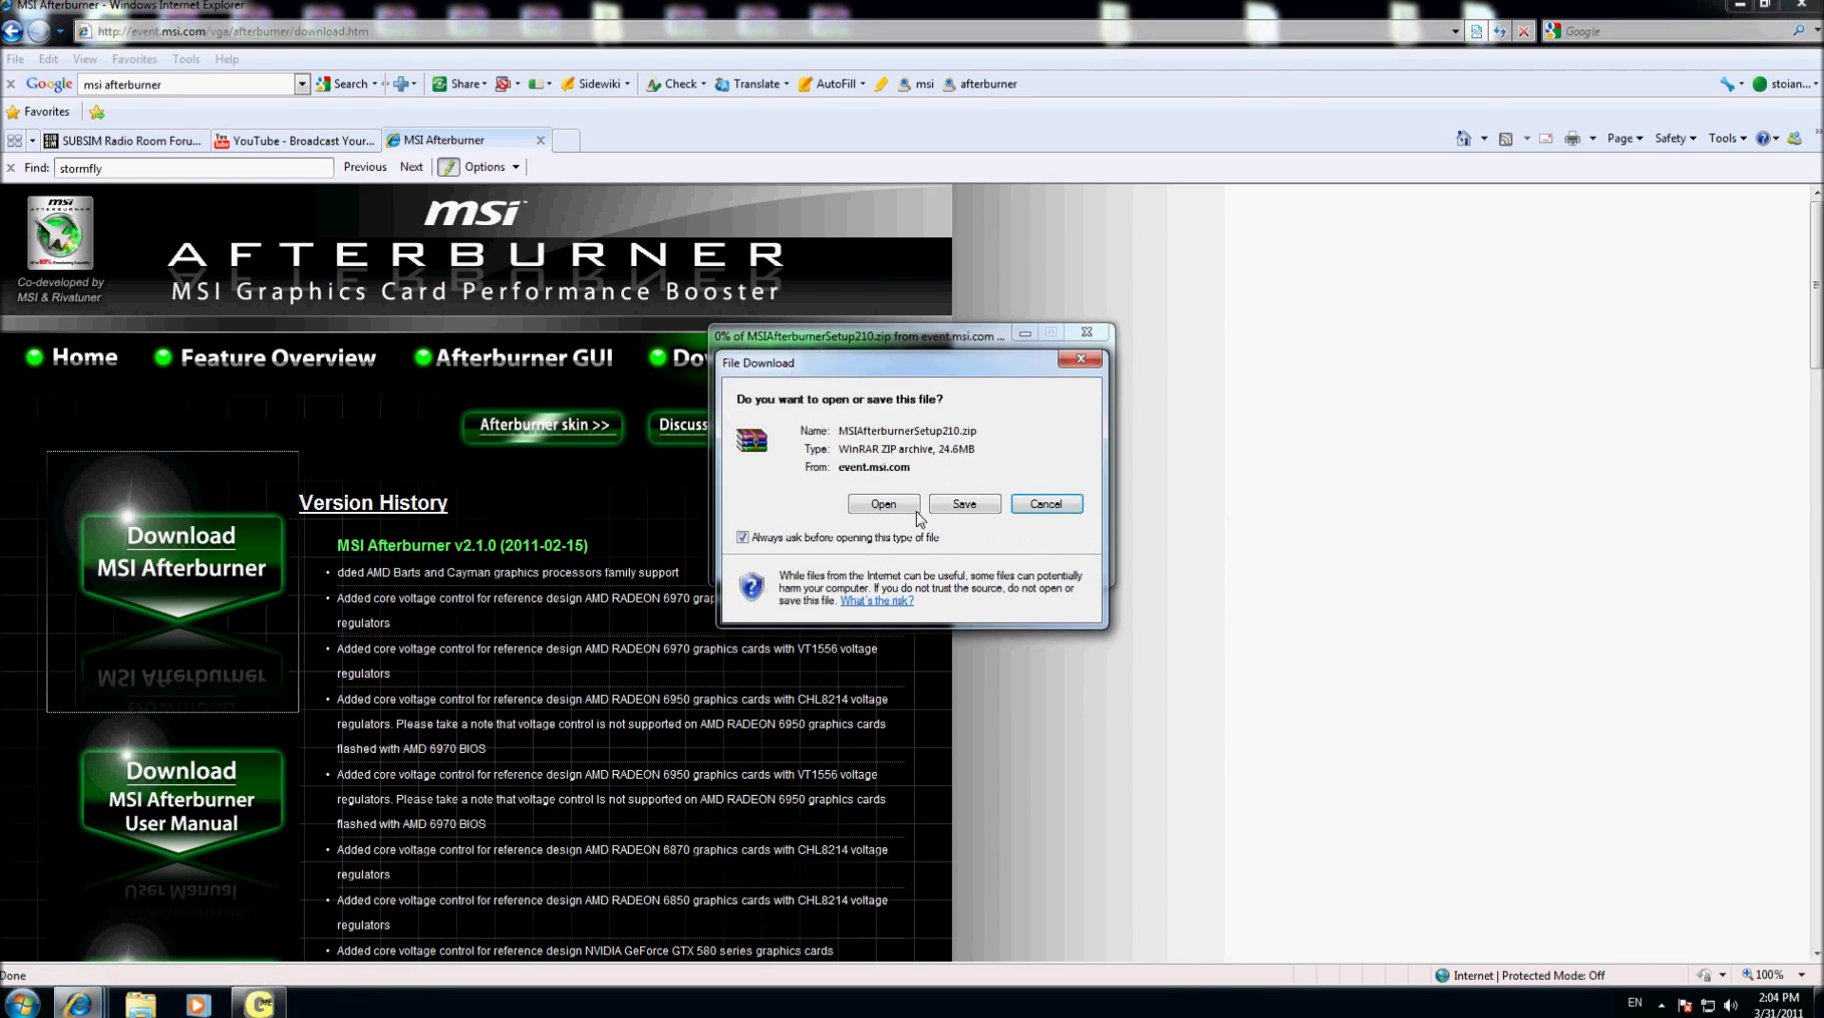
click(973, 502)
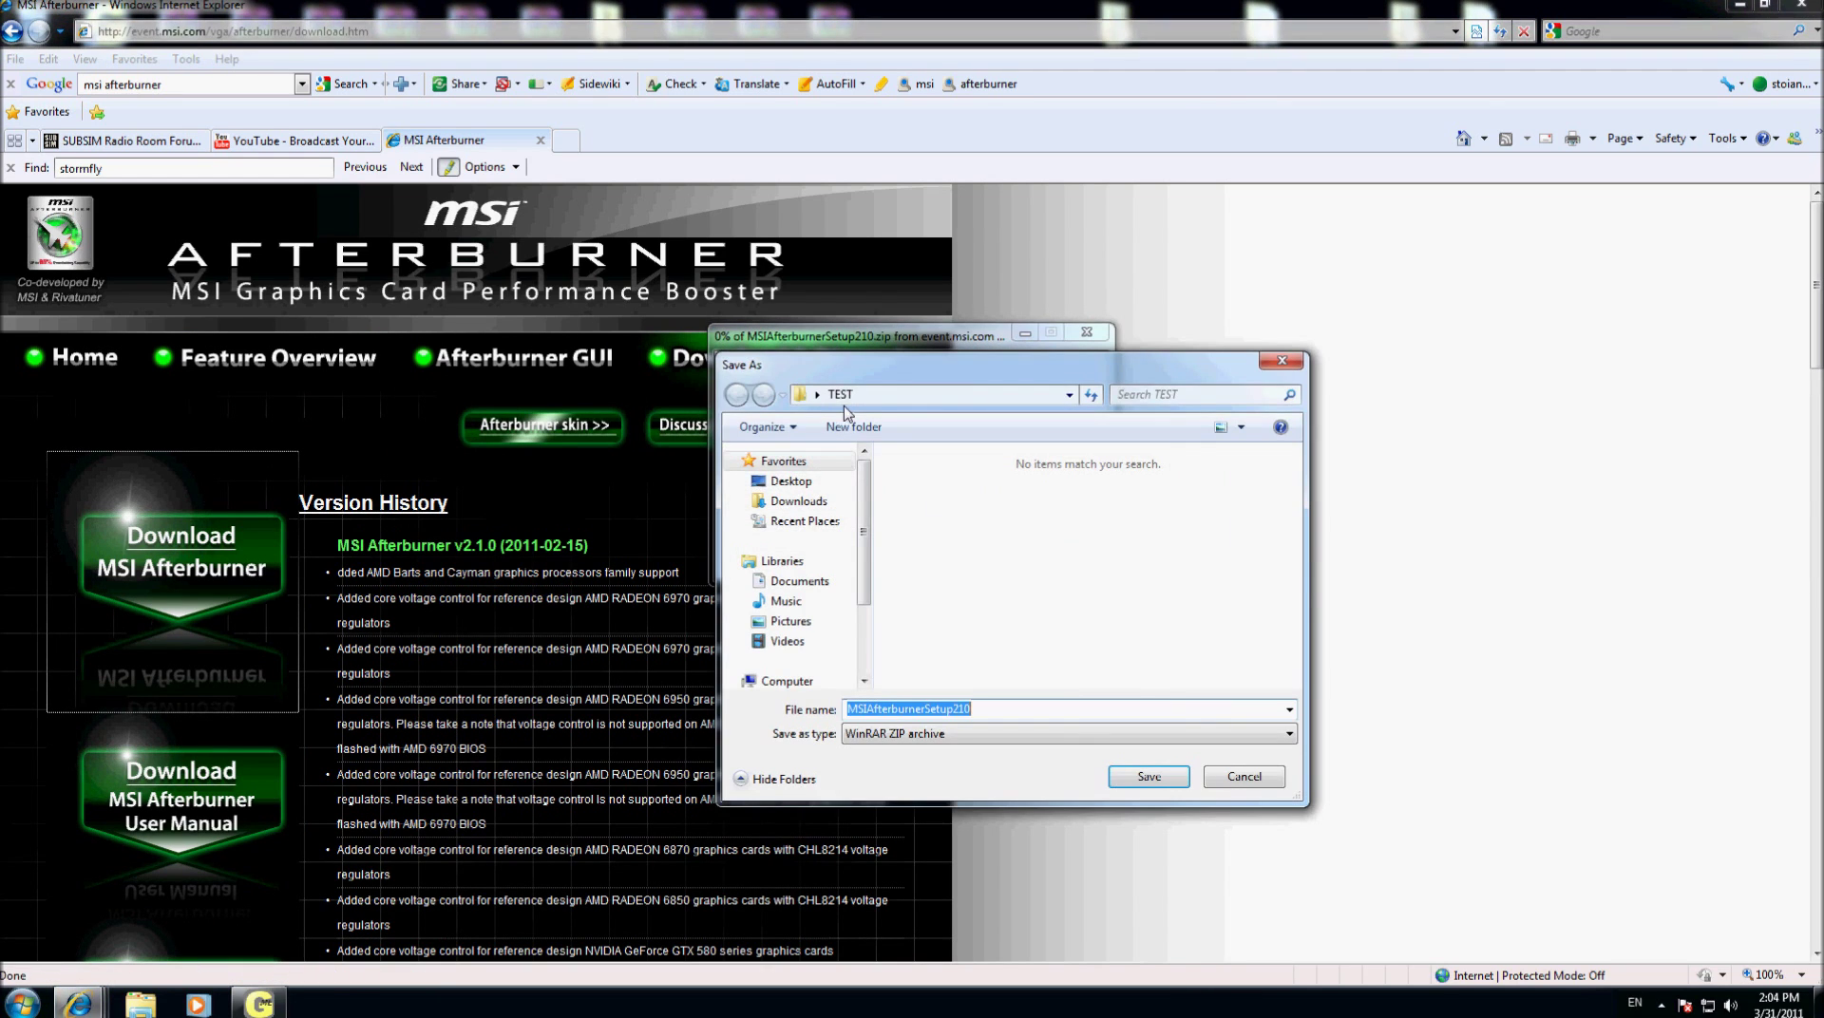
click(1137, 779)
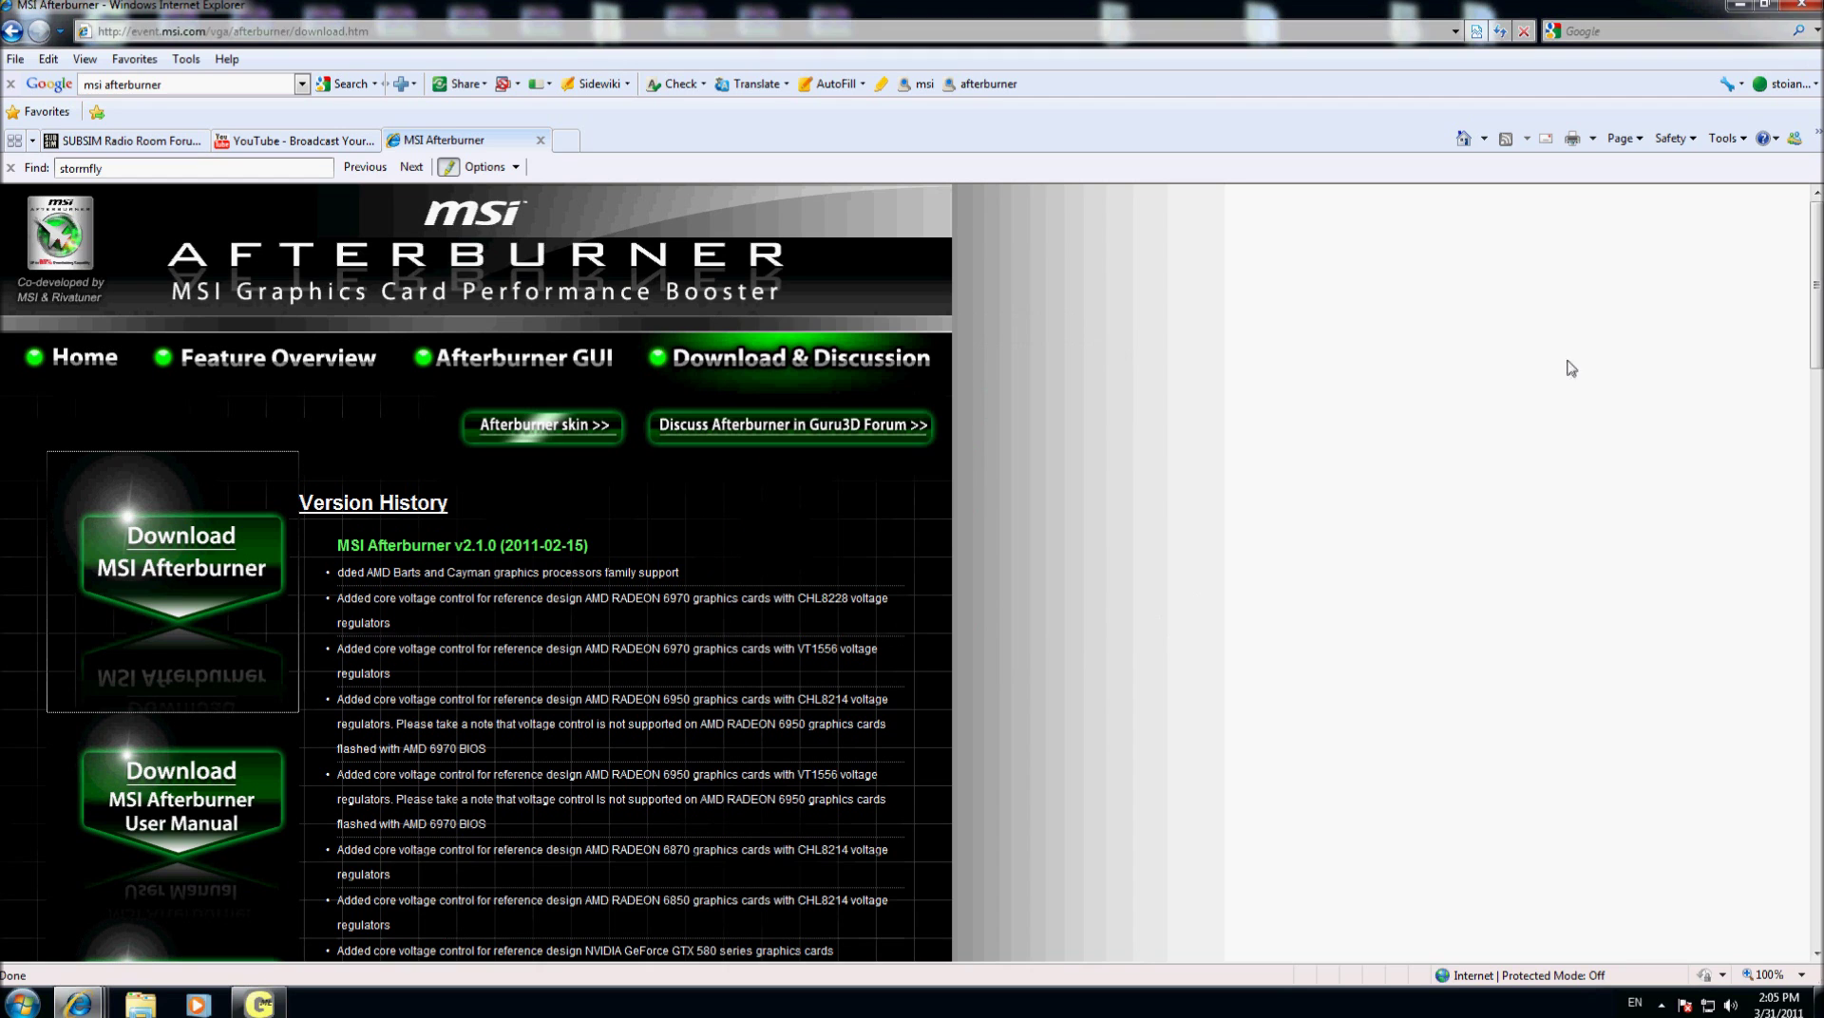
Step: Extract MSI_Kombustor_Setup_2.0.0.exe and MSIAfterburnerSetup210.exe from the MSIAfterburnerSetup210 archive into the TEST folder, then close the archive
click(1734, 6)
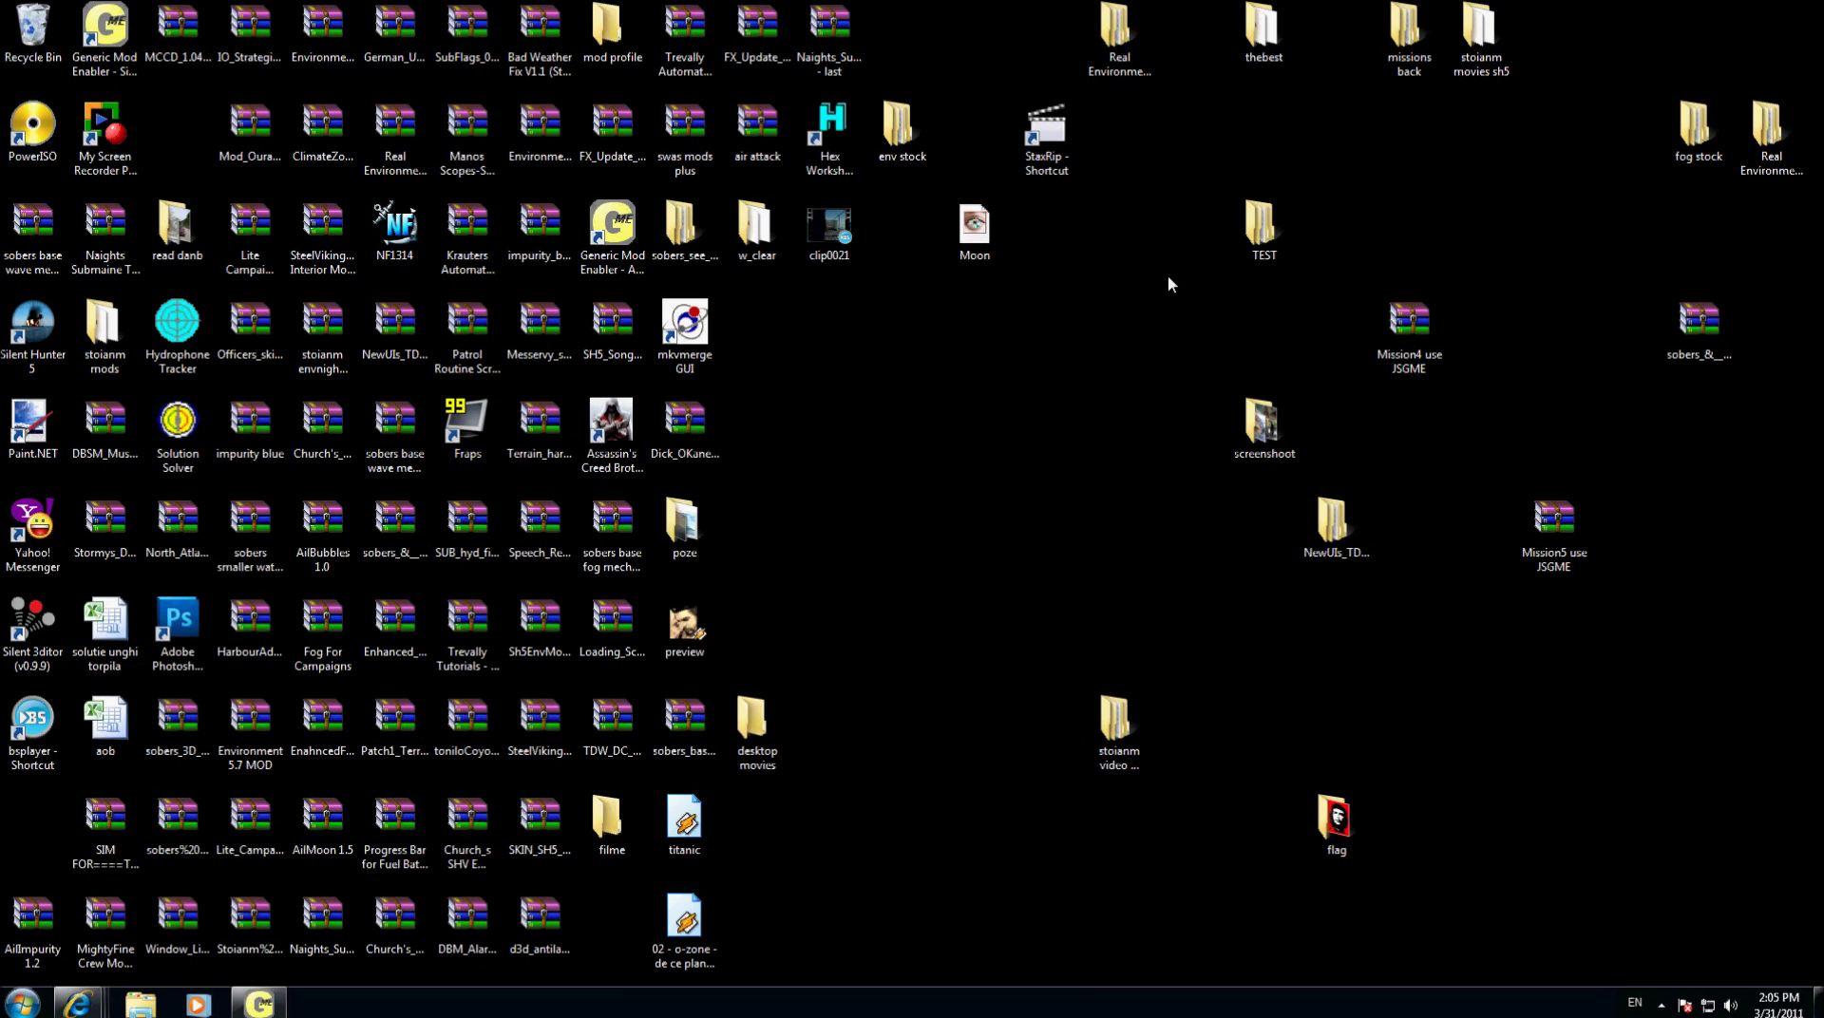
double_click(1255, 240)
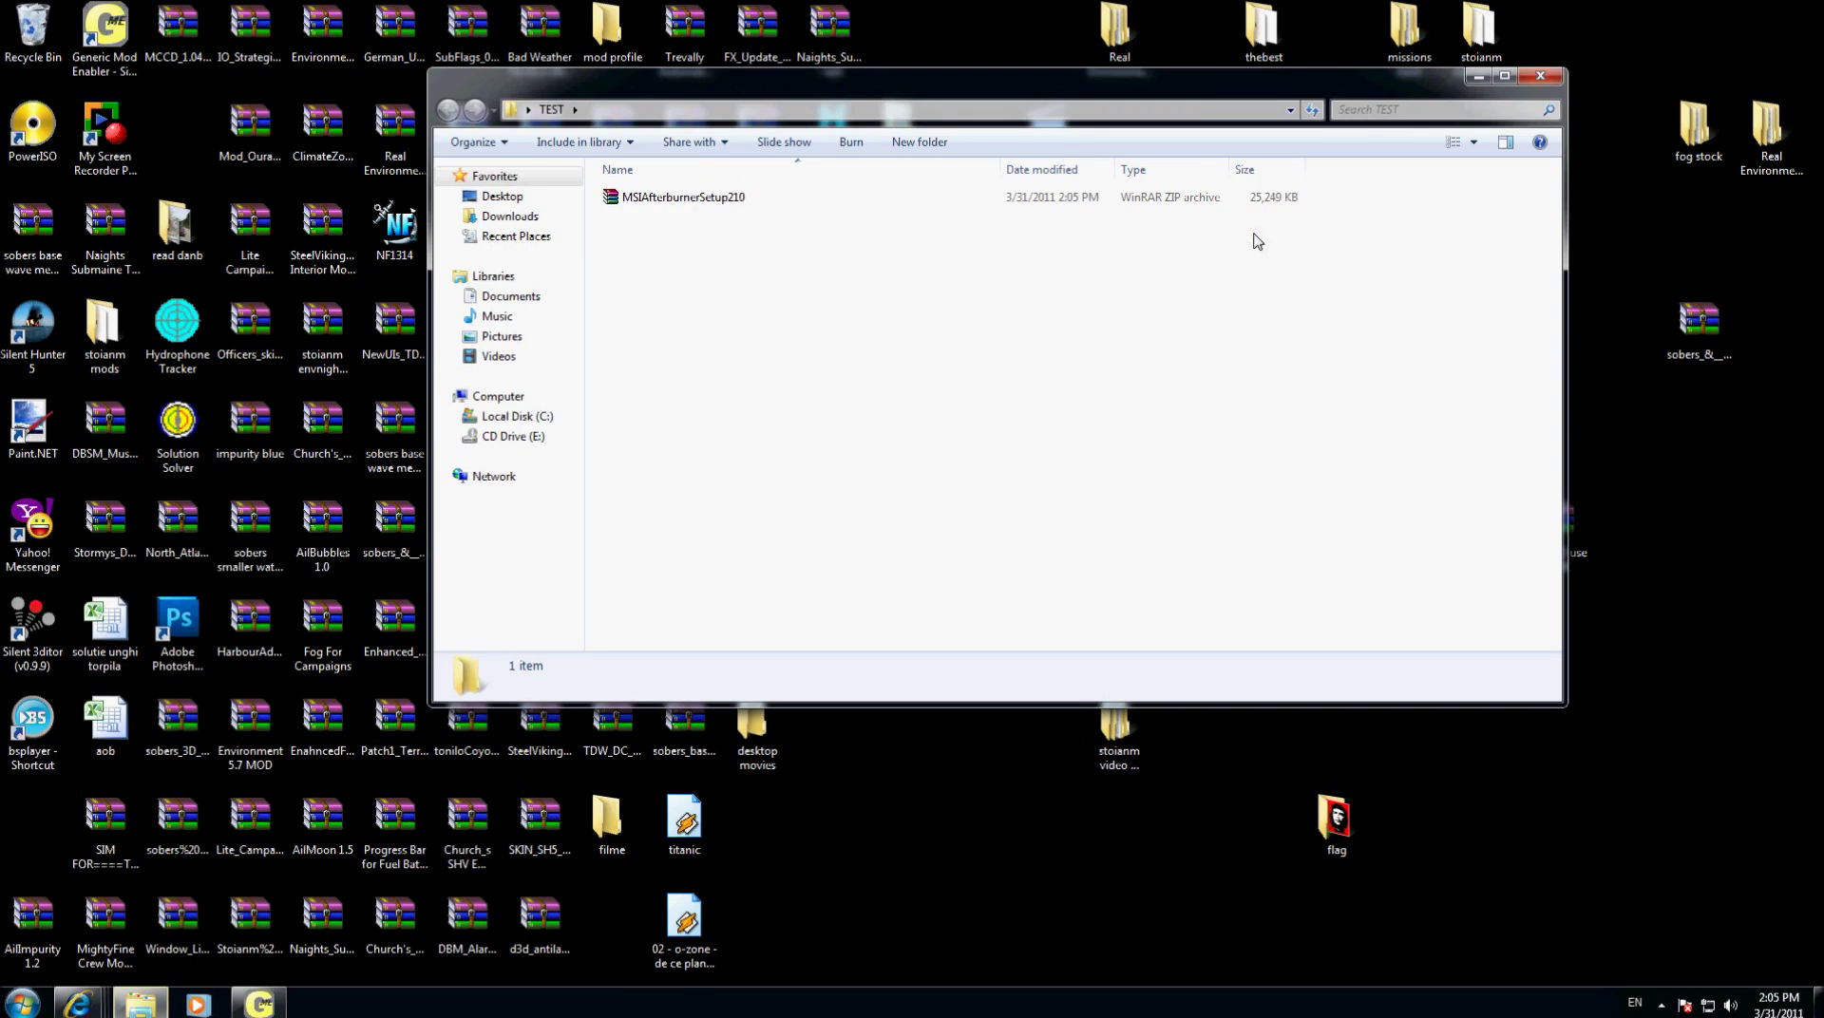
double_click(729, 200)
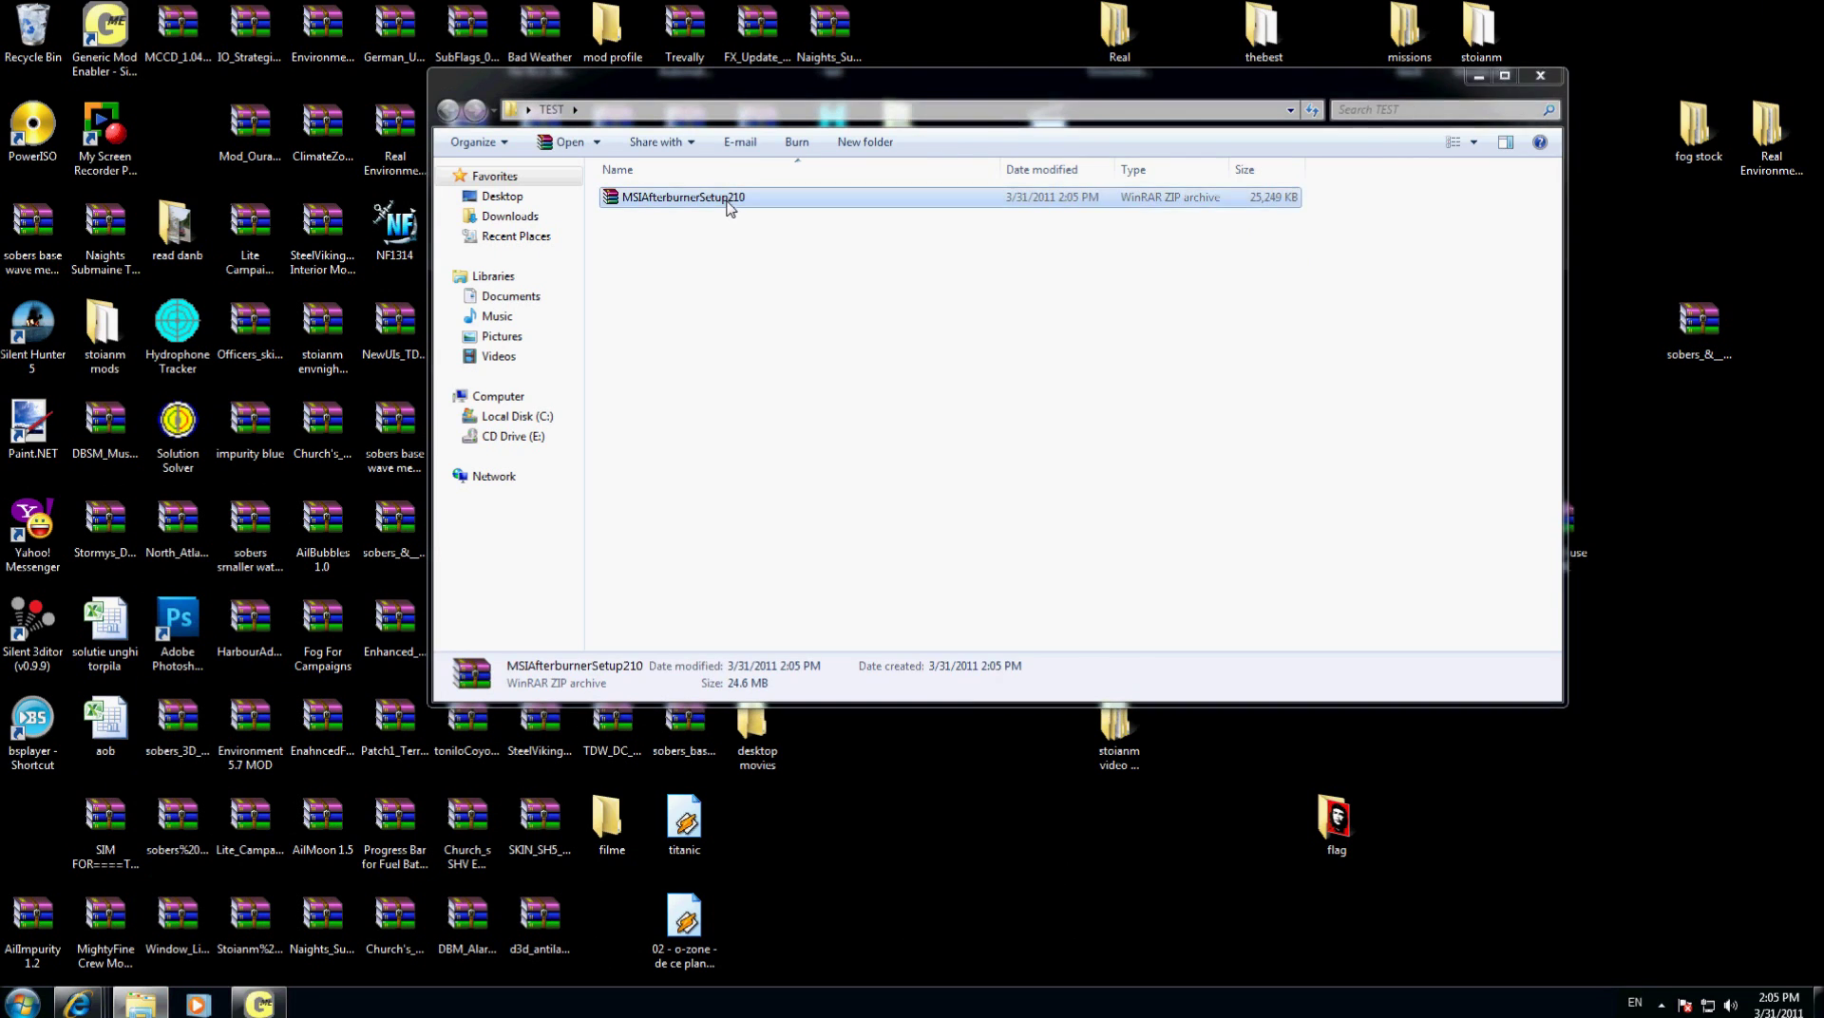
click(1080, 250)
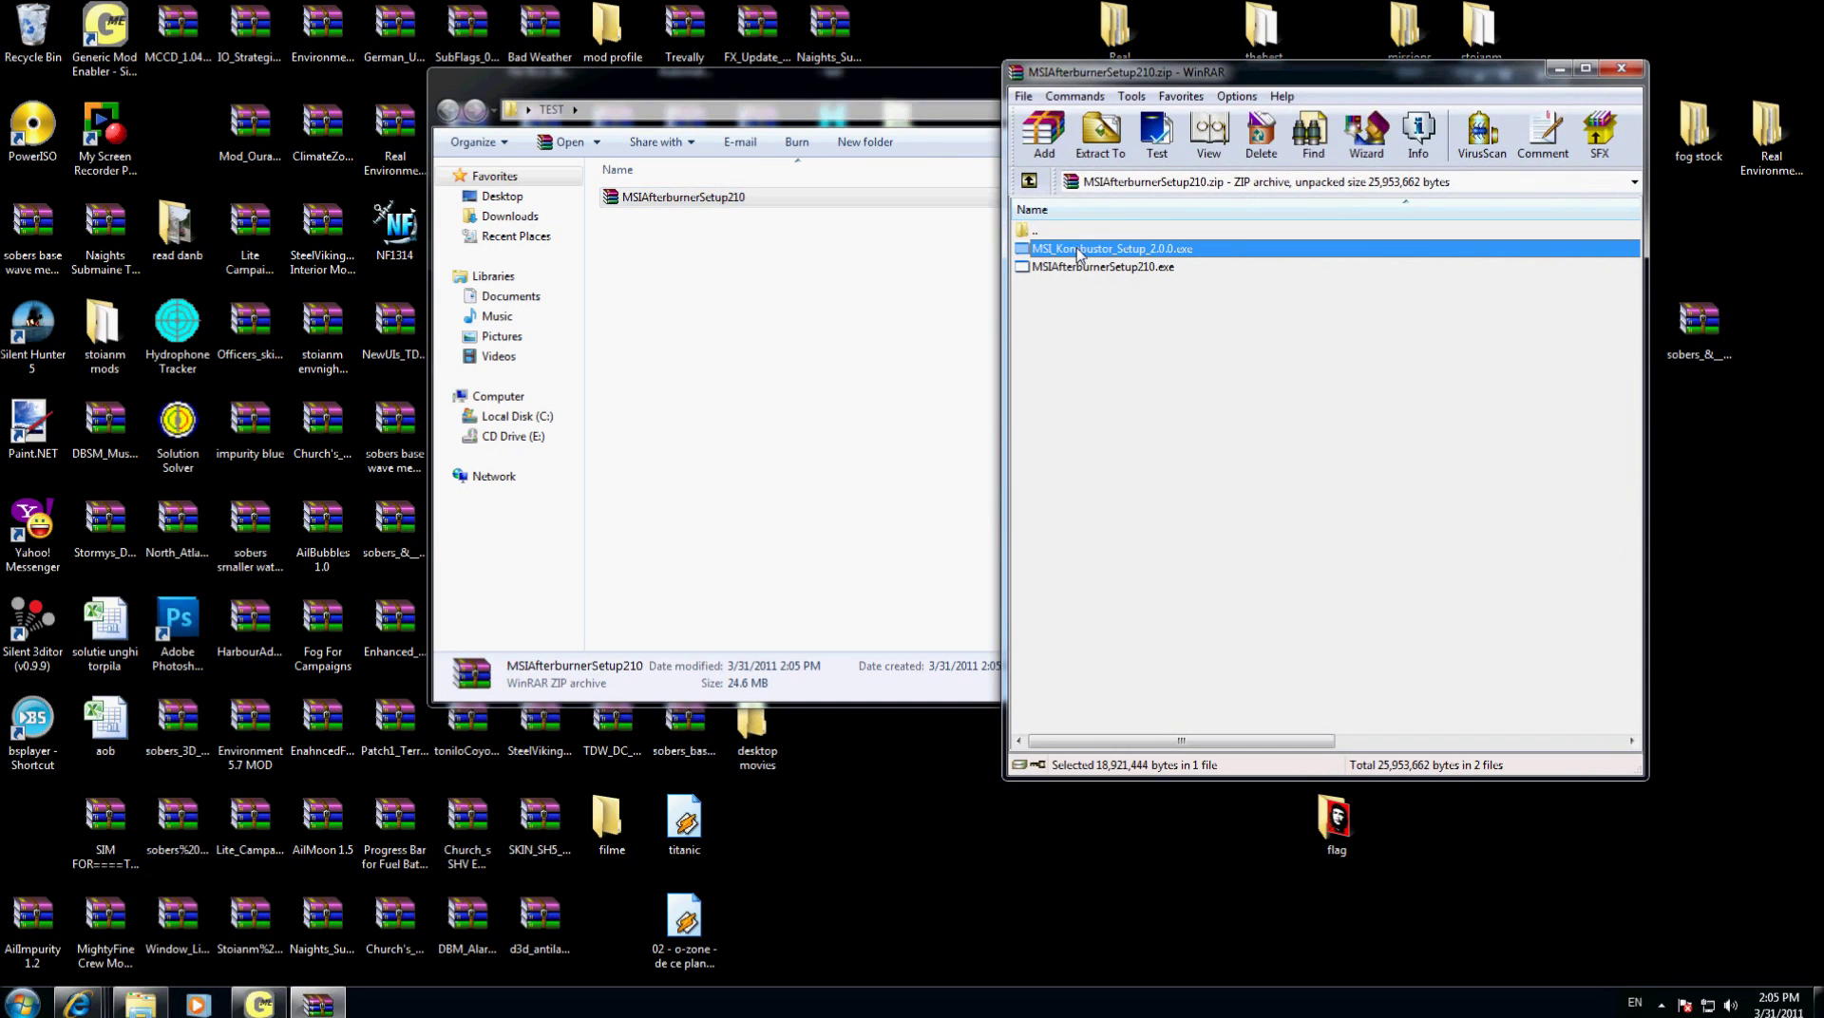
shift+click(1078, 271)
drag(1119, 258, 664, 359)
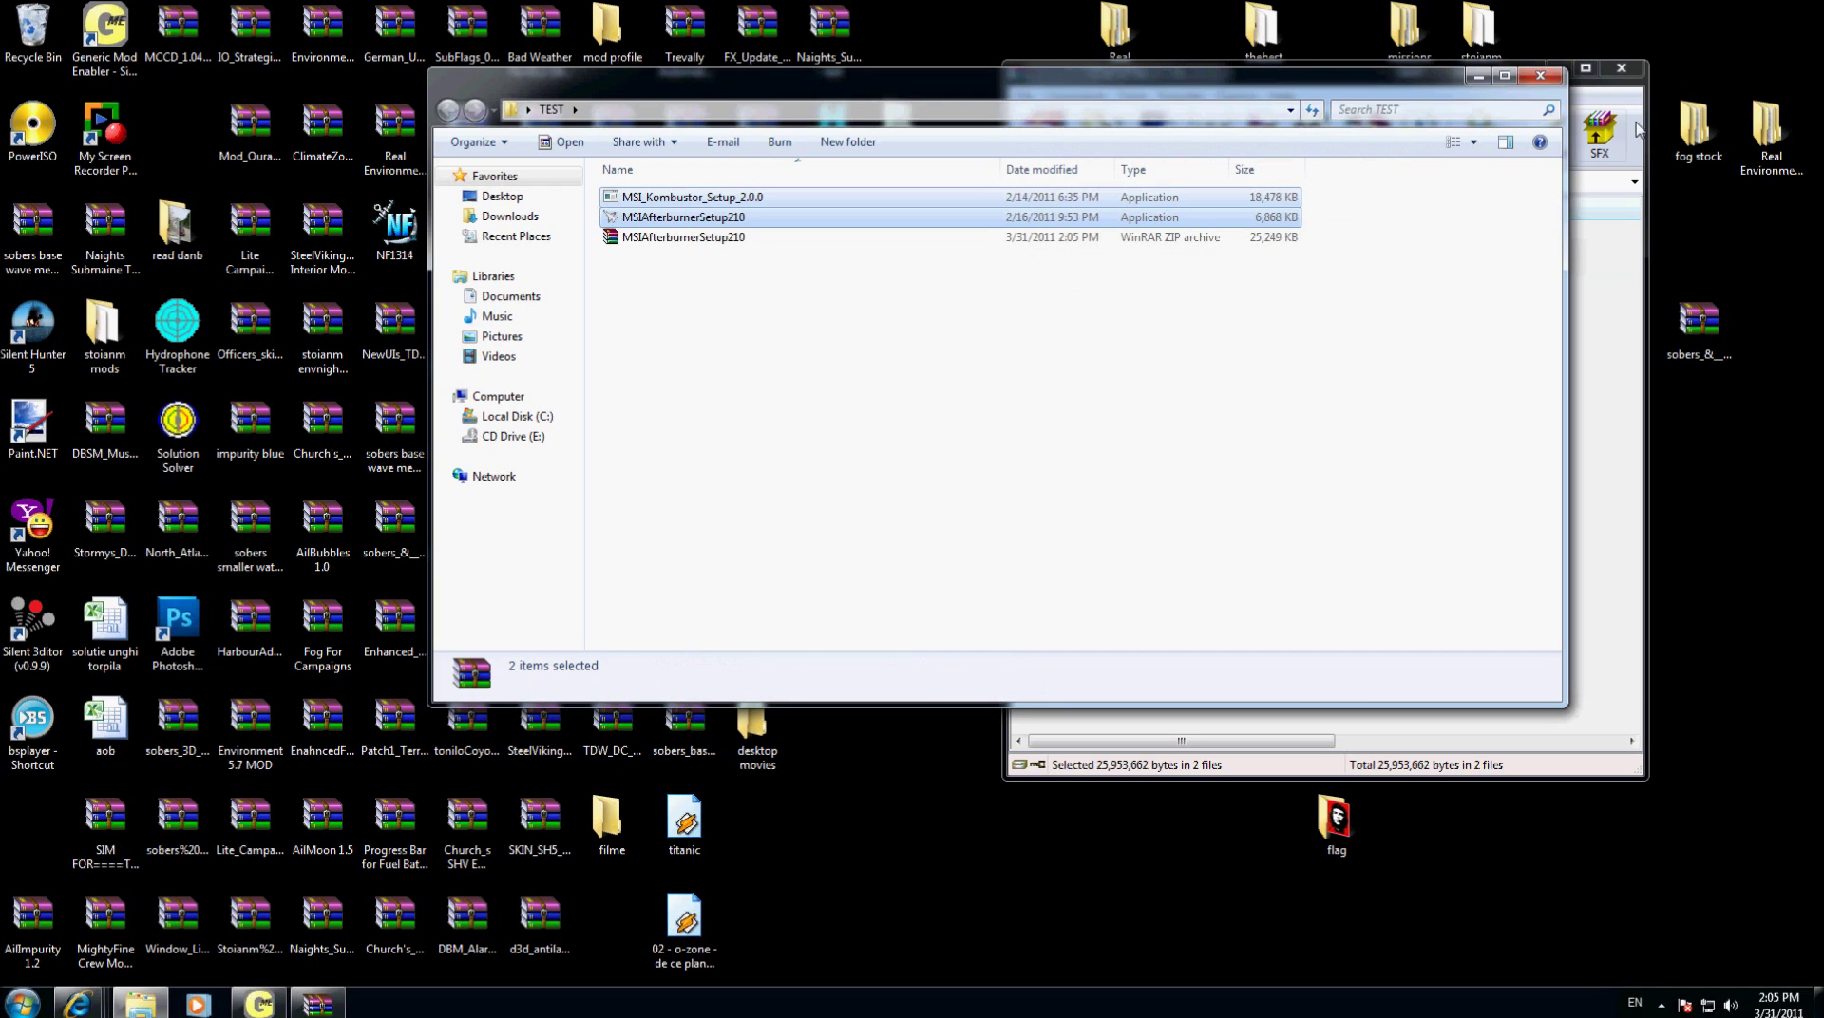
click(1626, 70)
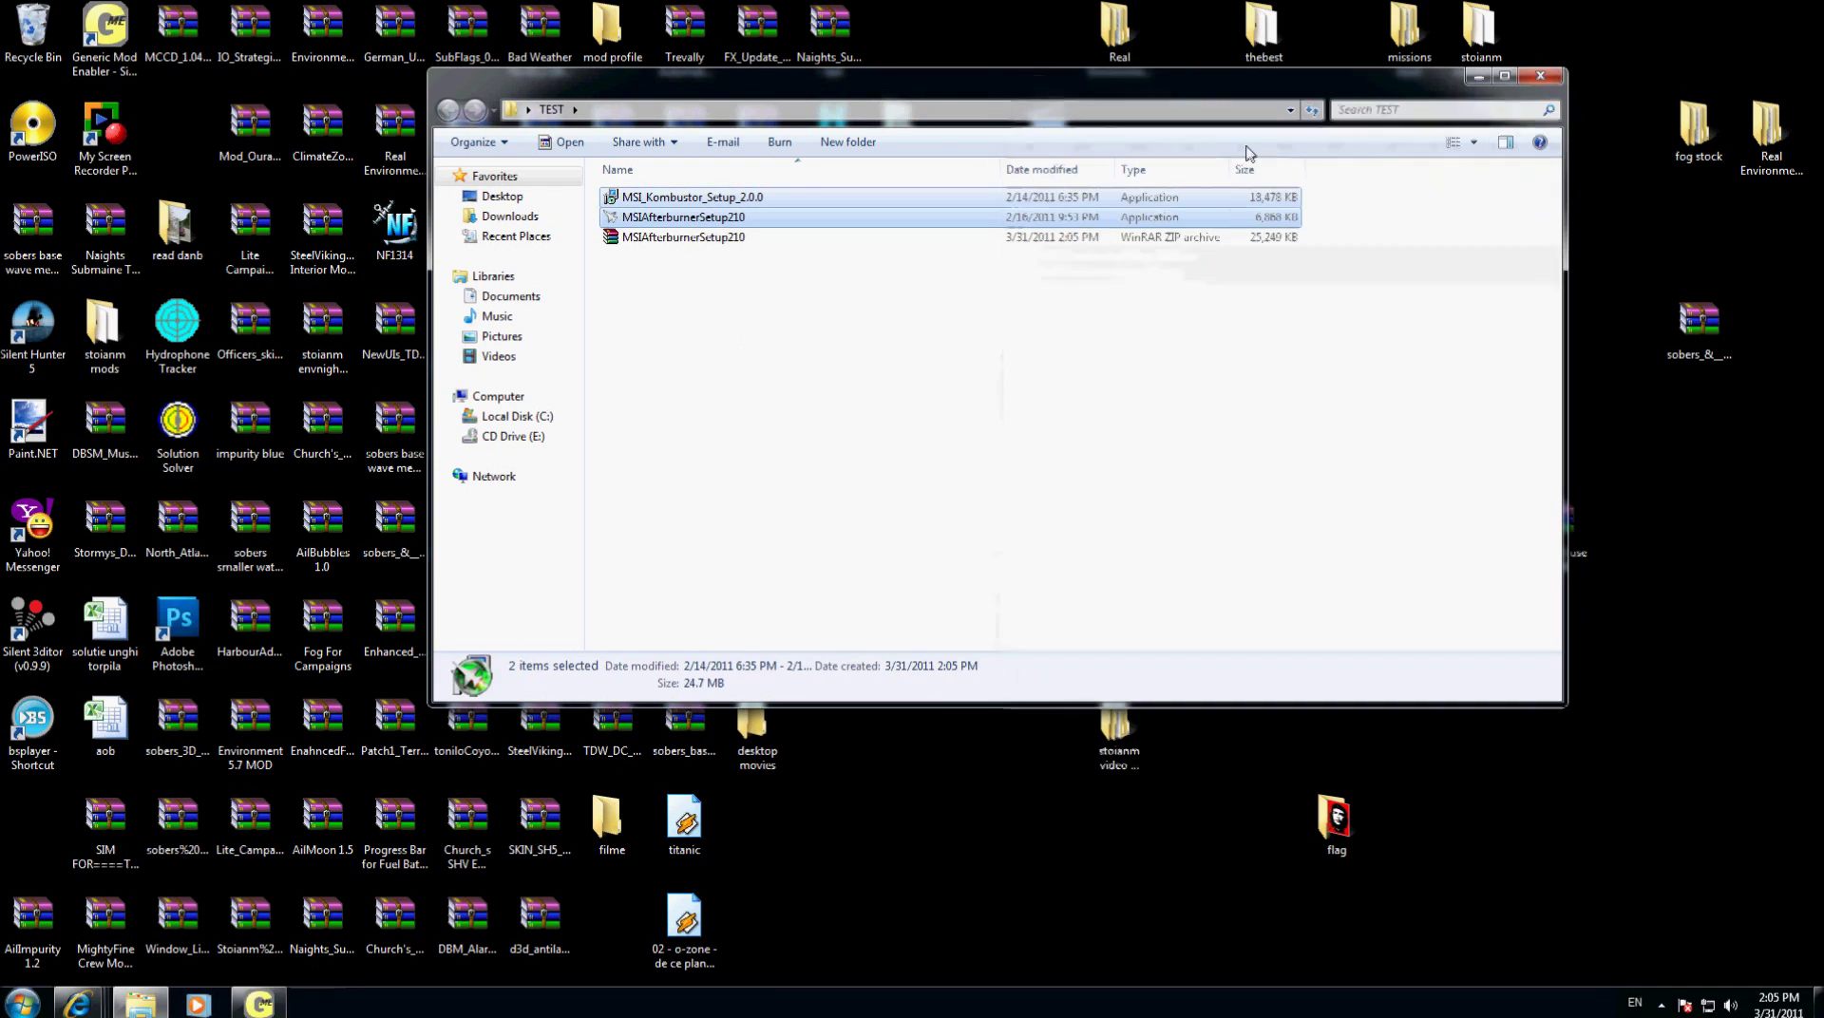
Step: Run MSI_Kombustor_Setup_2.0.0, accept the license agreement, and keep the default destination and Start Menu folders
click(796, 268)
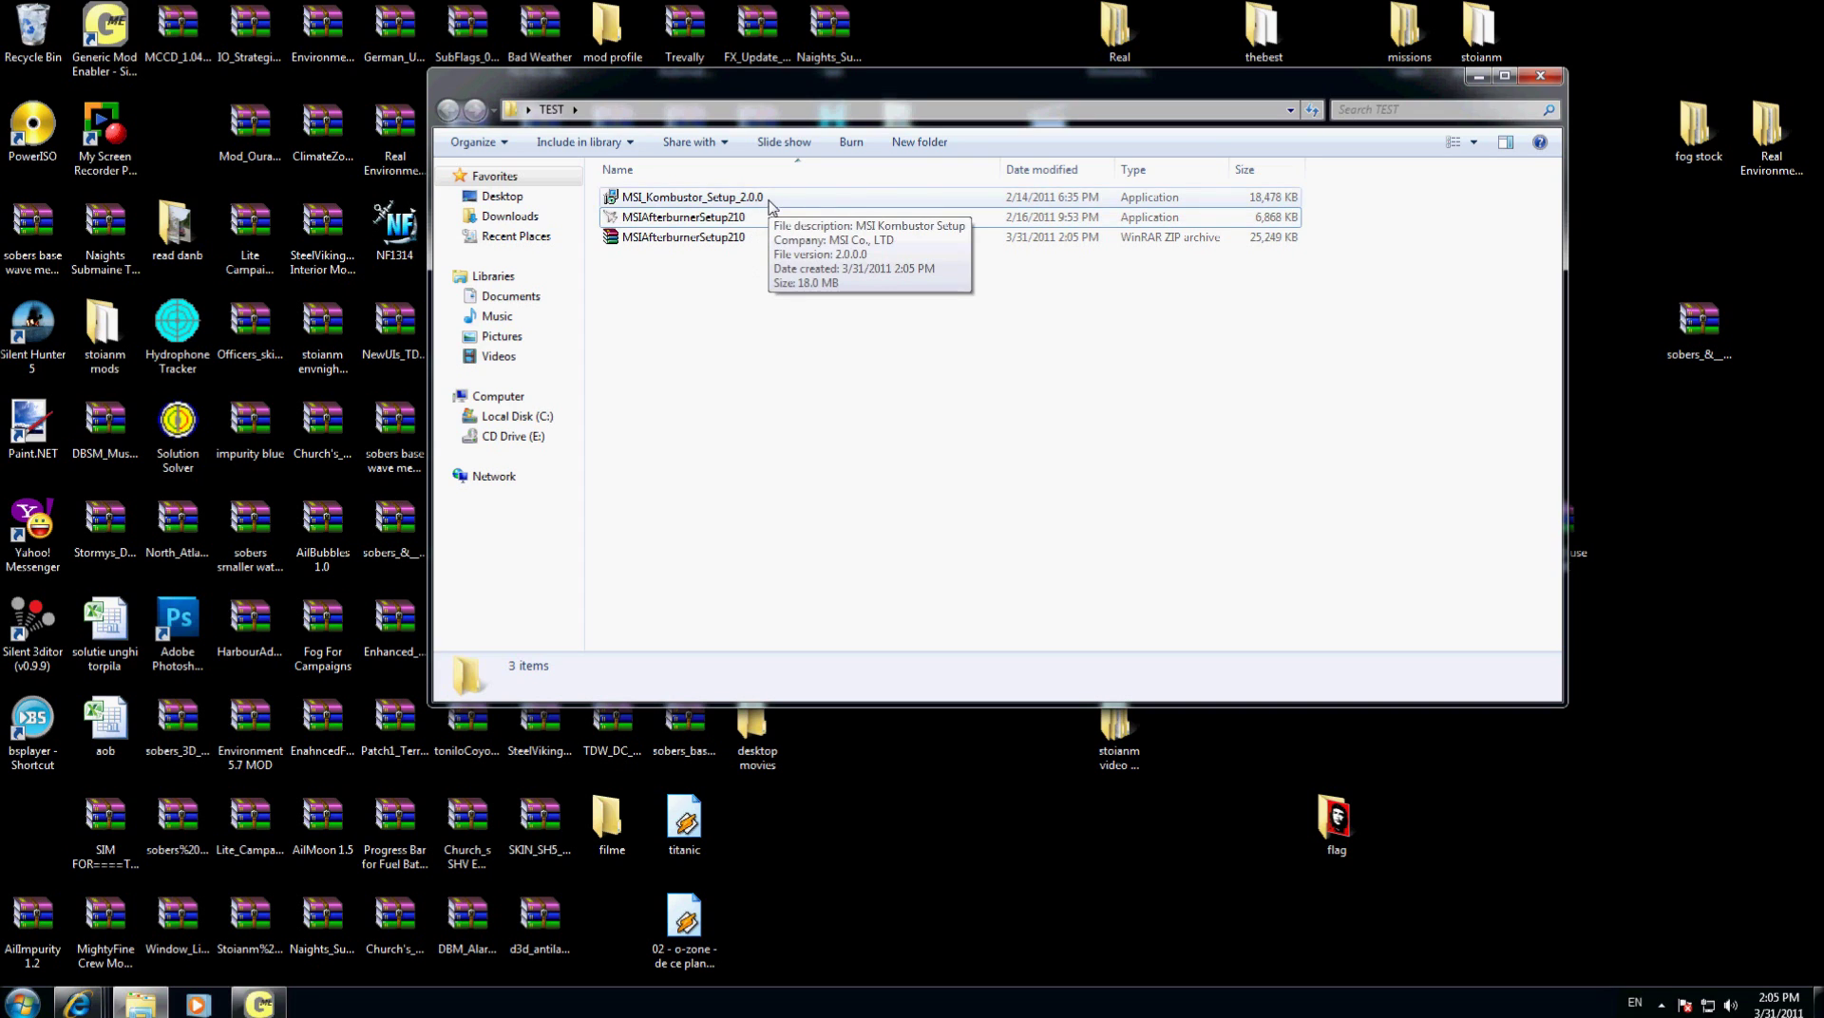
click(772, 203)
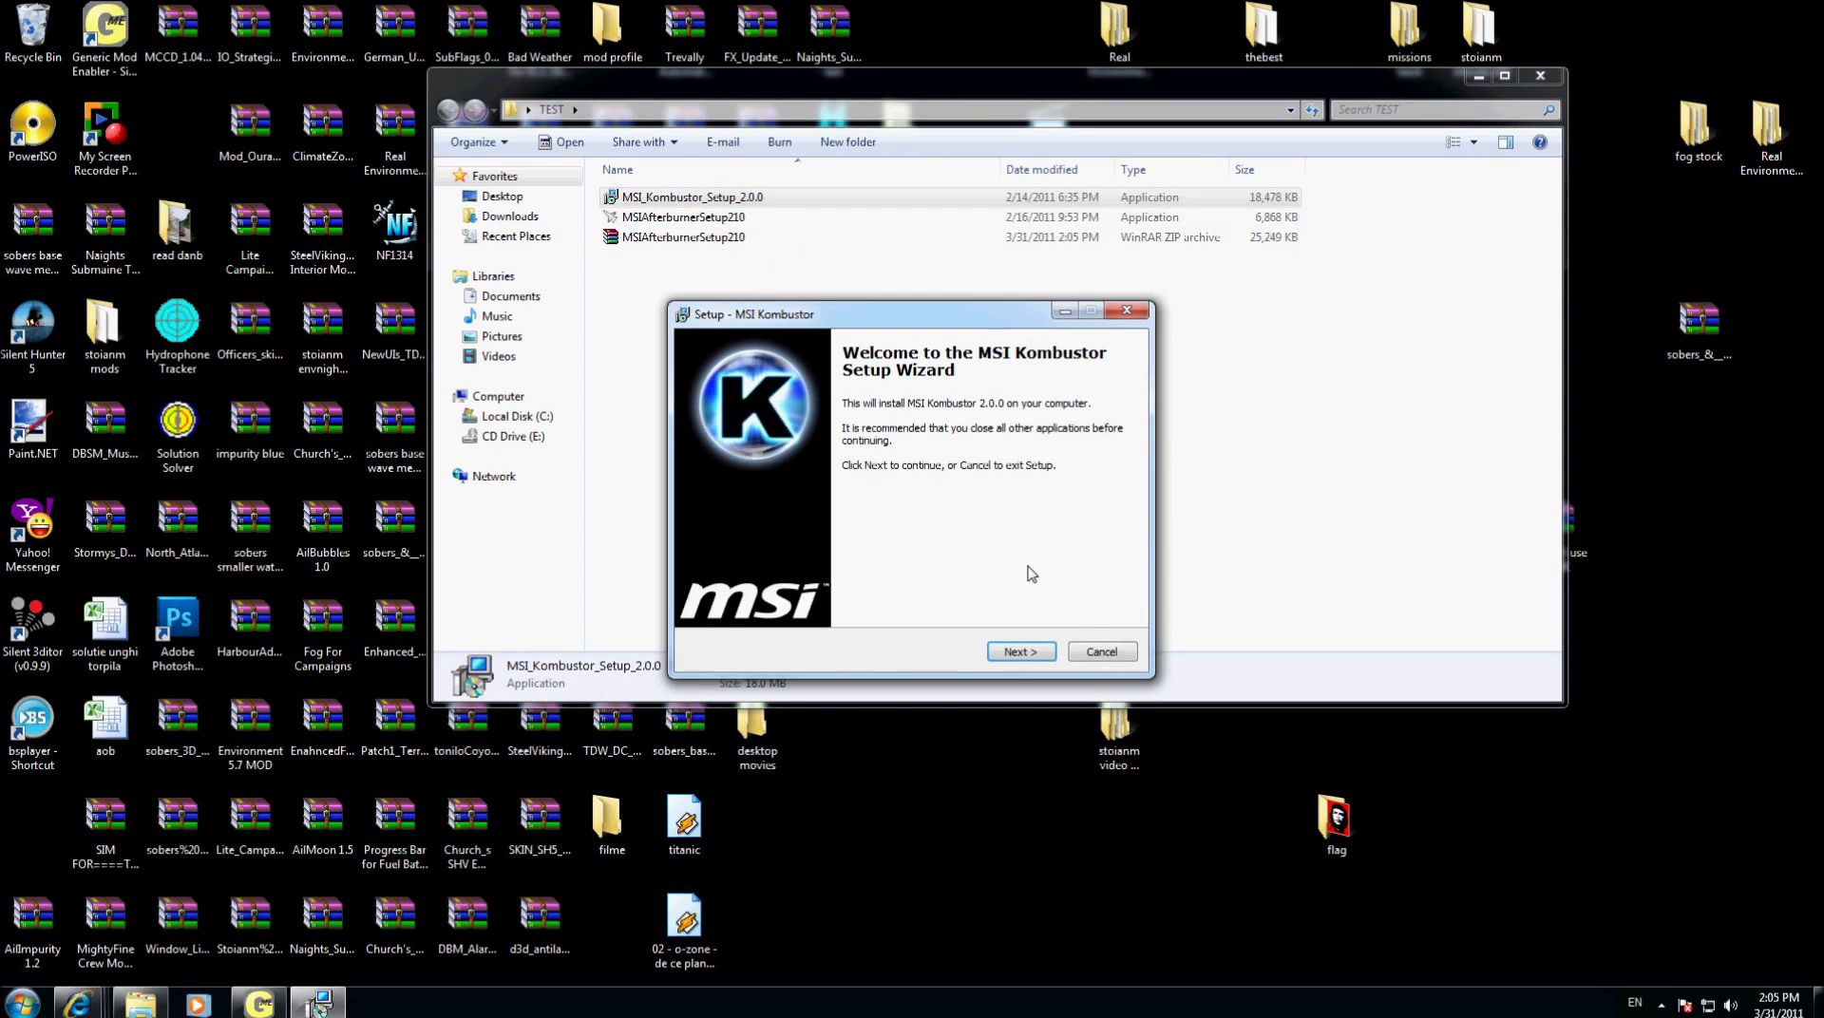
click(1024, 653)
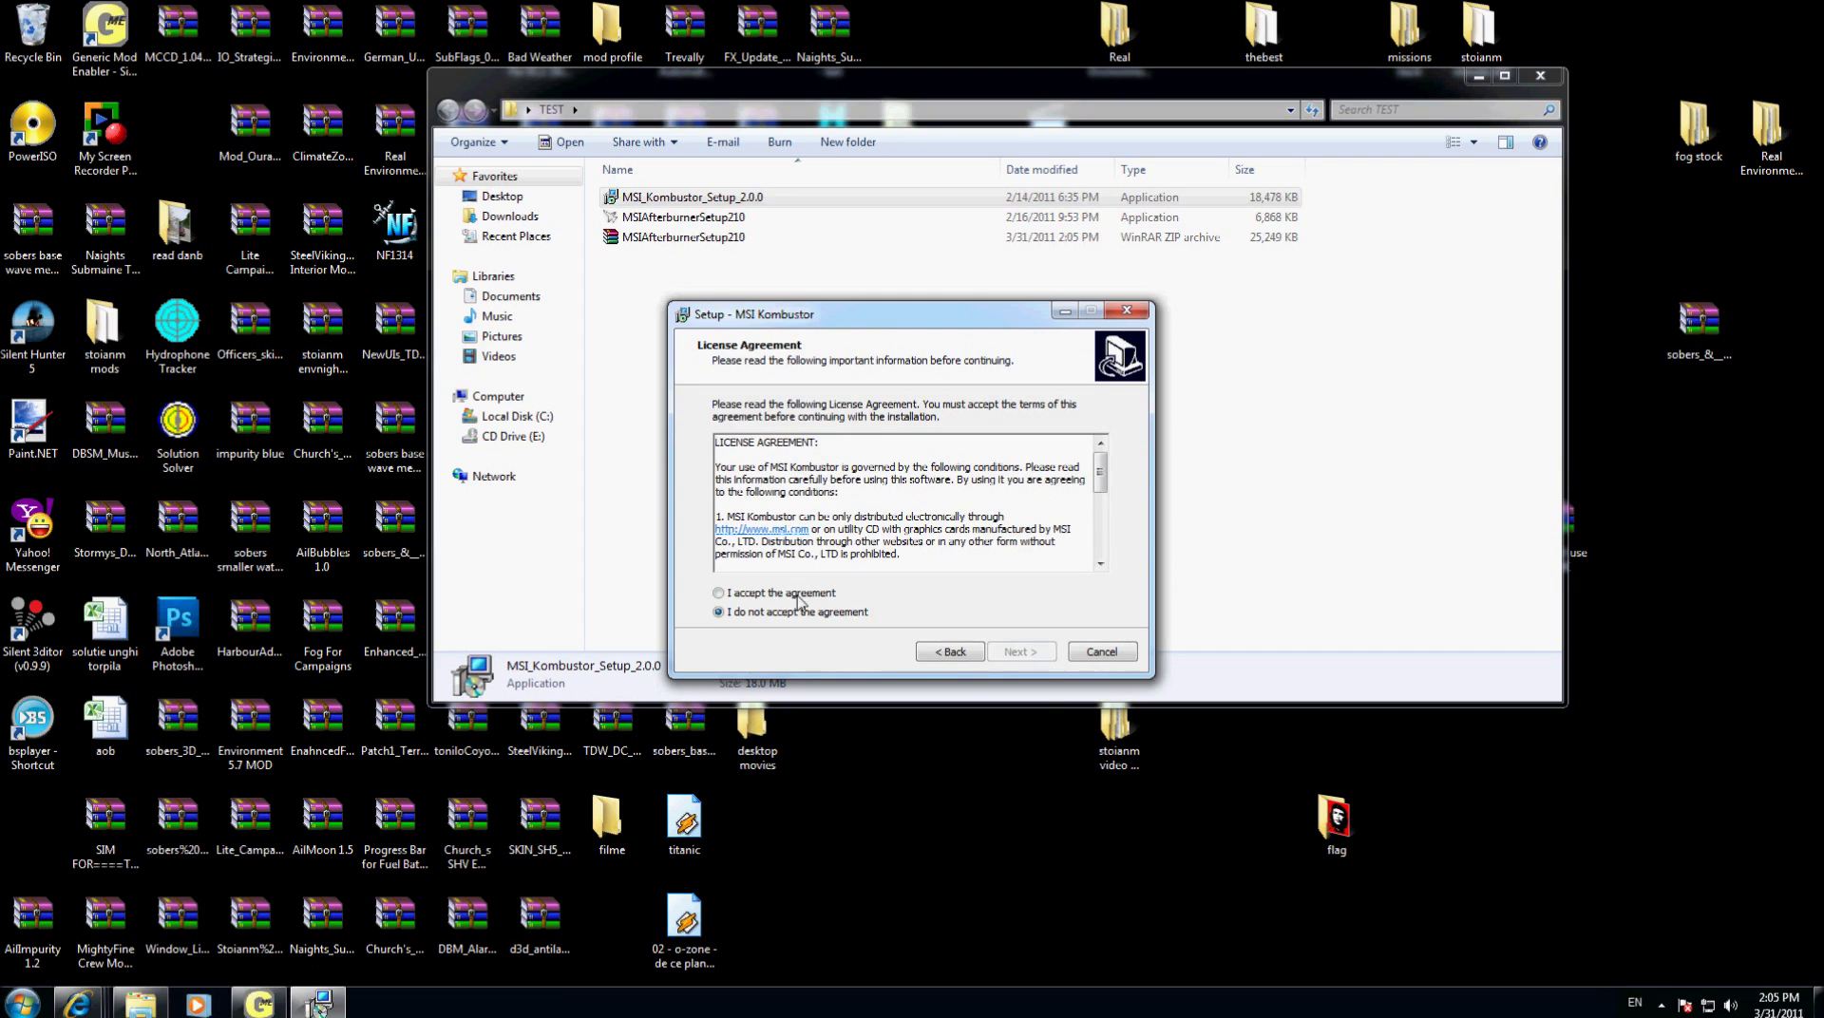
click(798, 595)
click(1043, 651)
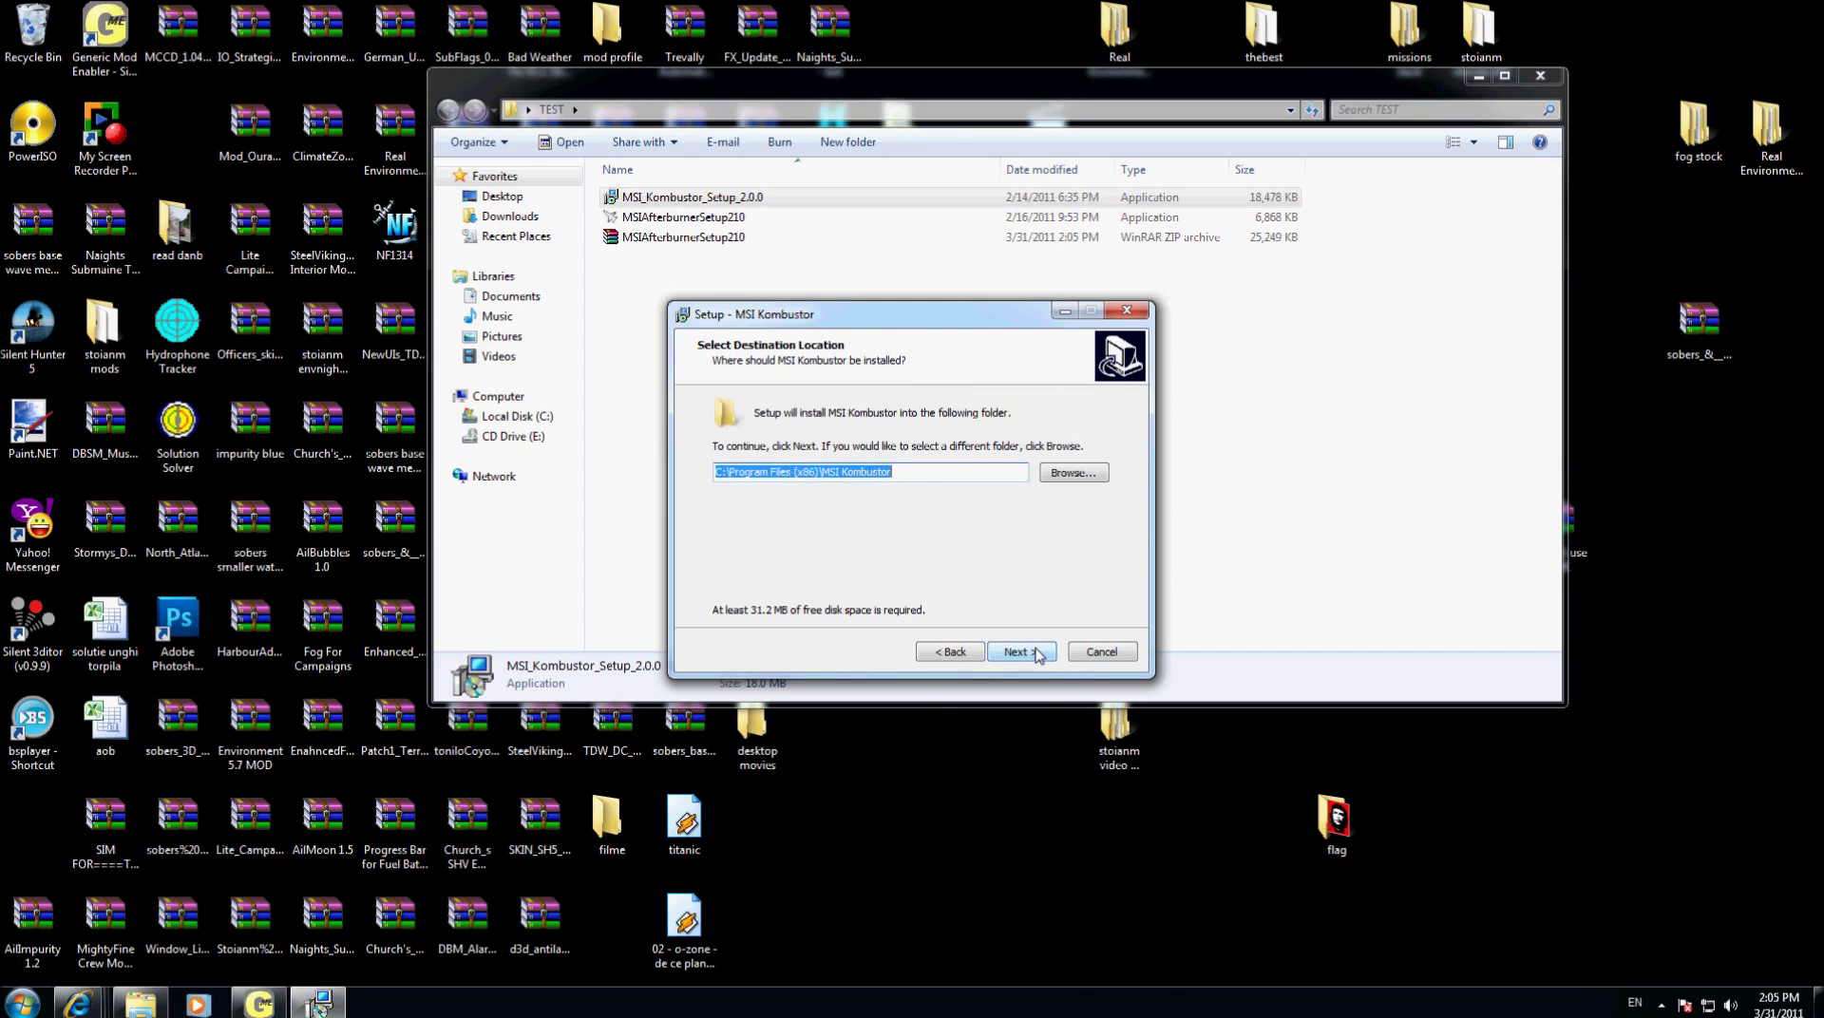
click(1040, 653)
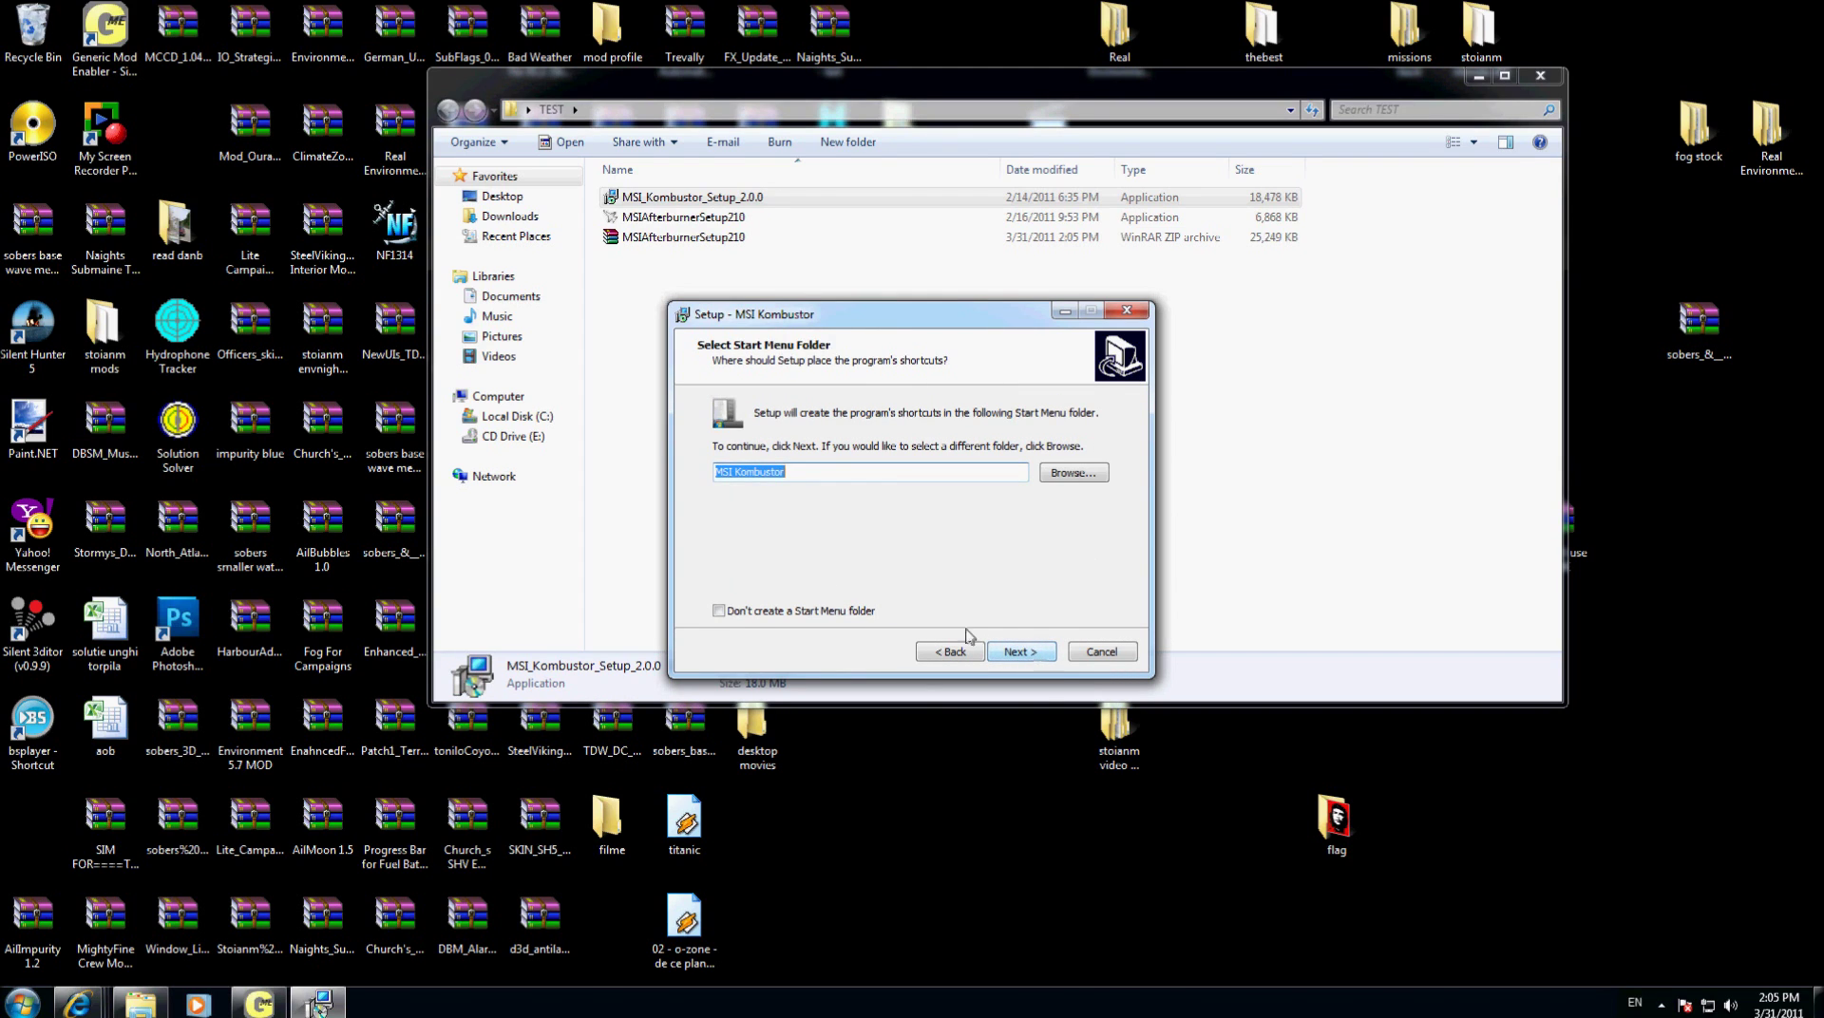
click(1037, 656)
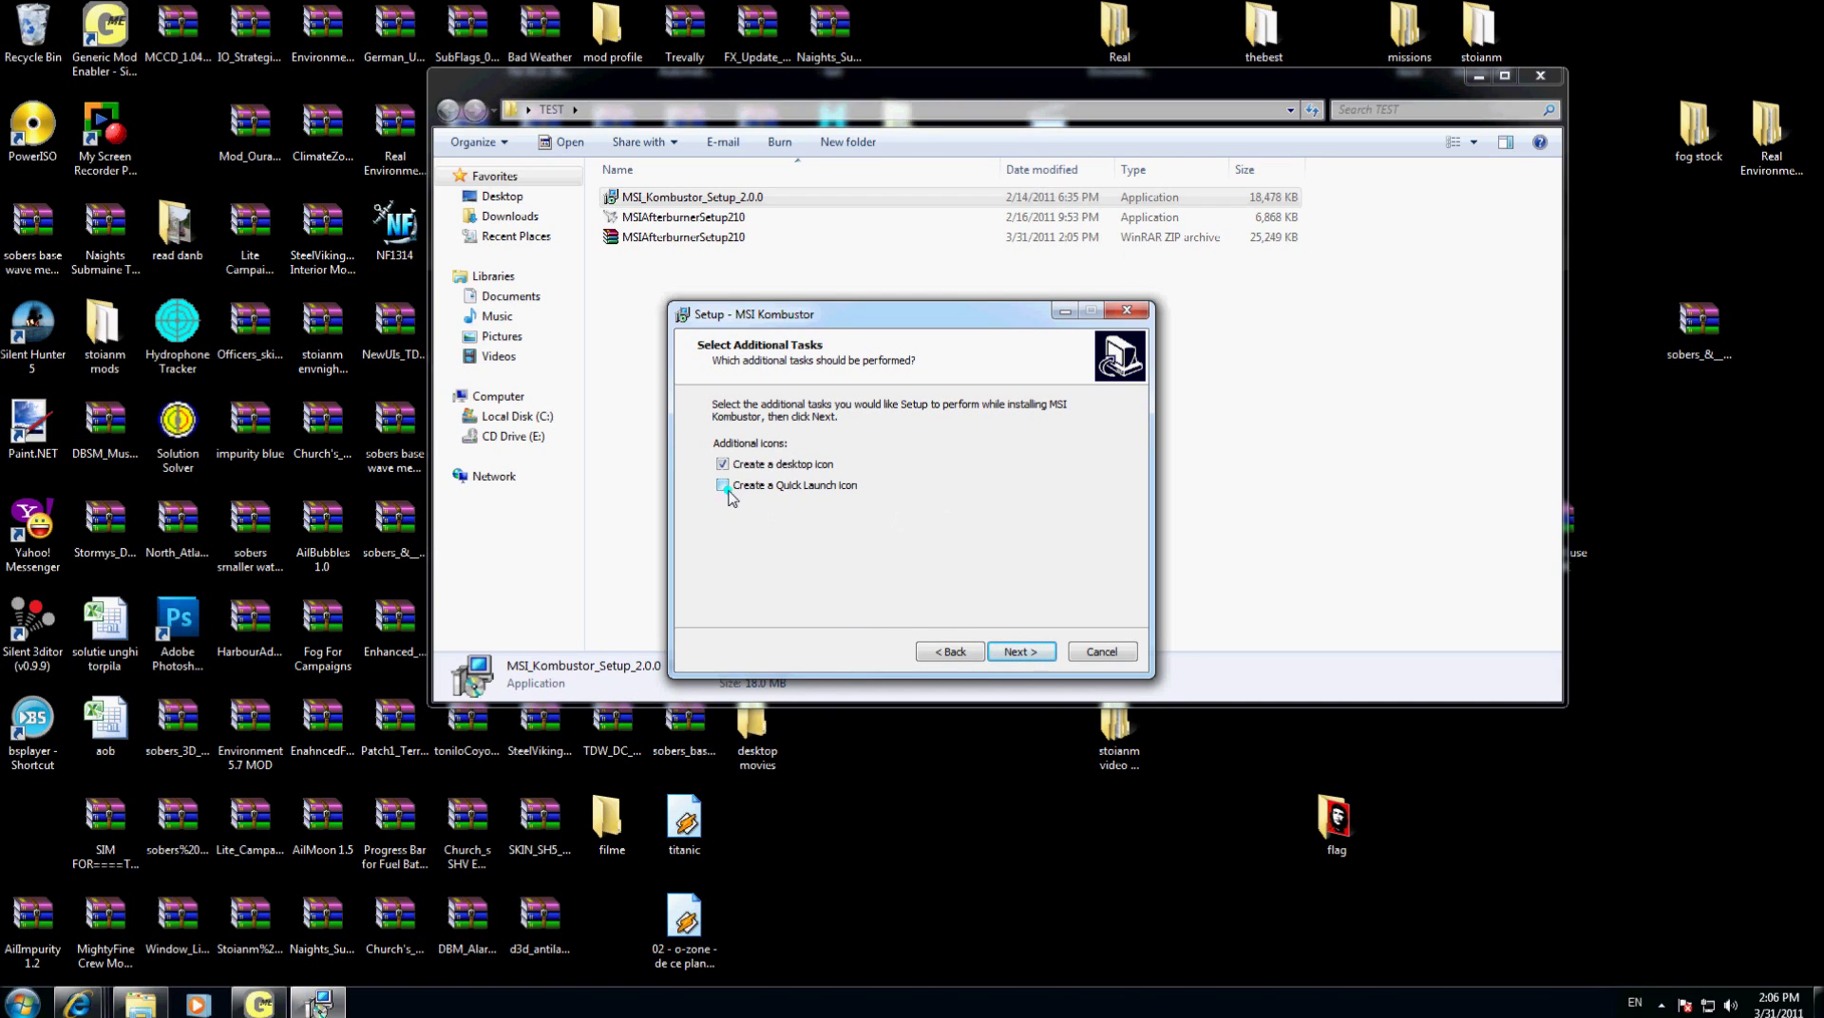
Step: Add a Quick Launch icon, install MSI Kombustor and finish the setup without launching it
click(723, 486)
click(1023, 653)
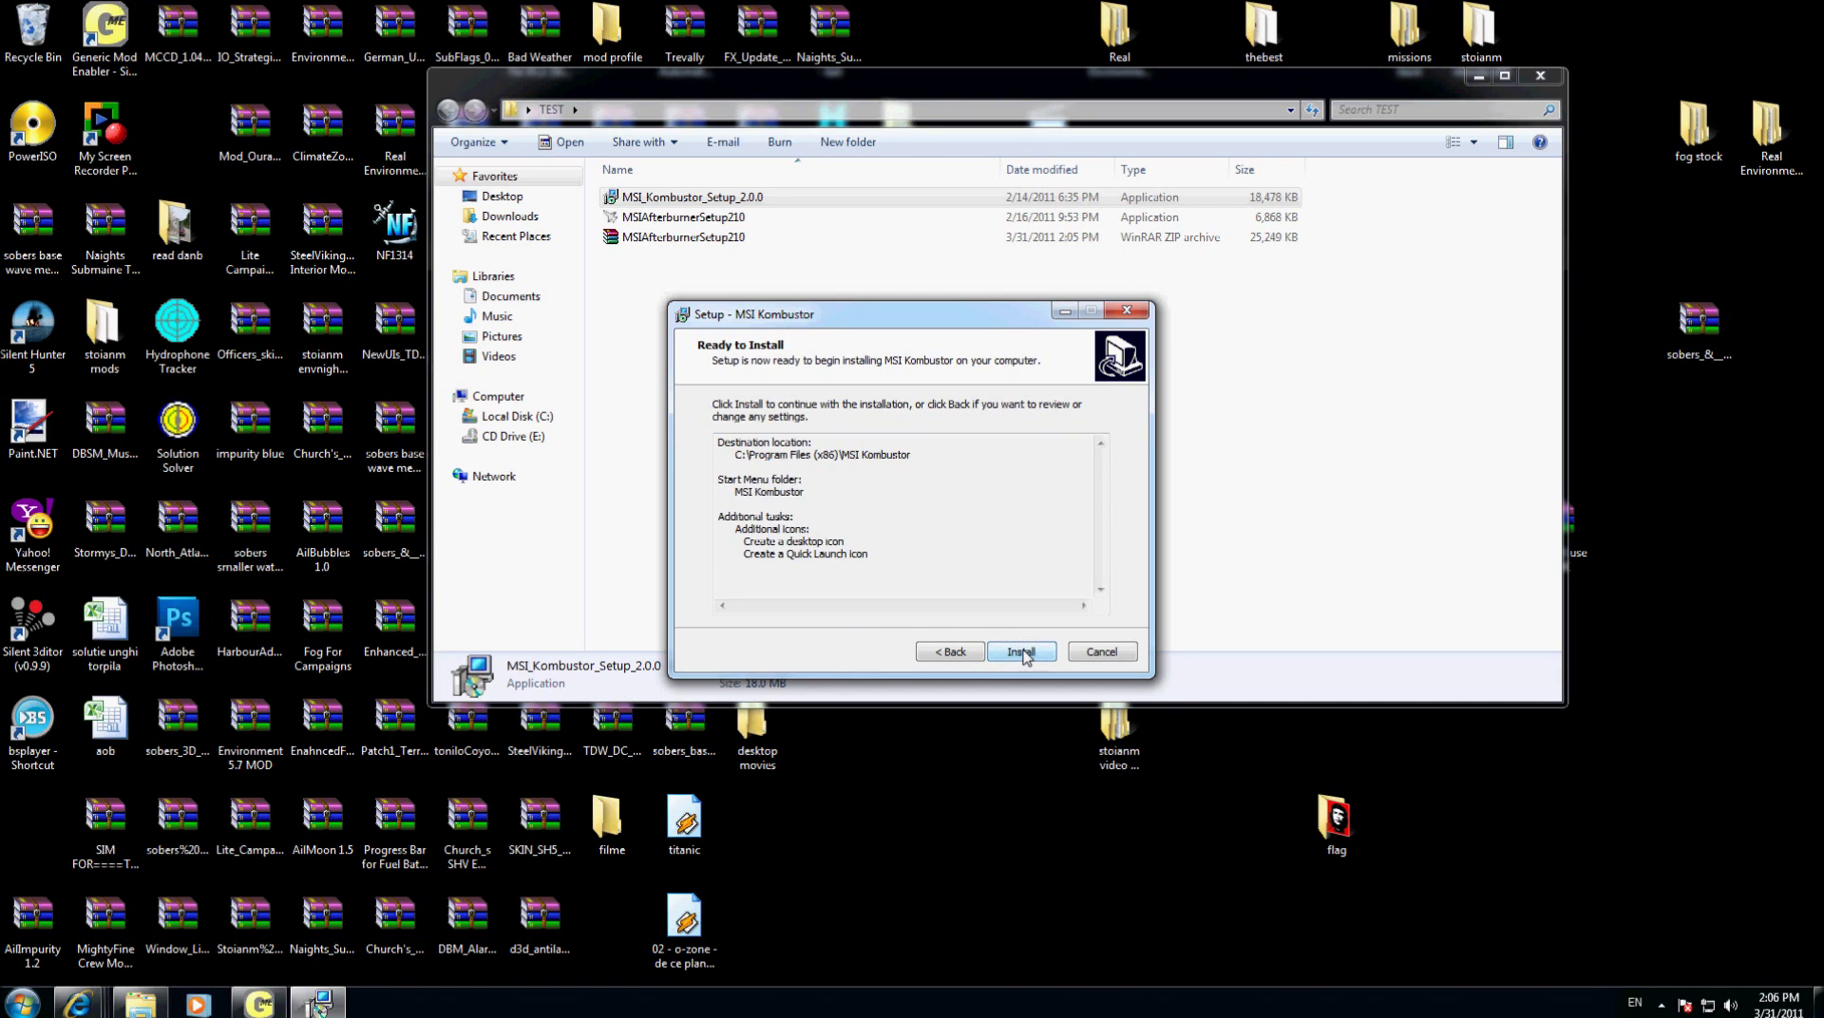
click(1023, 654)
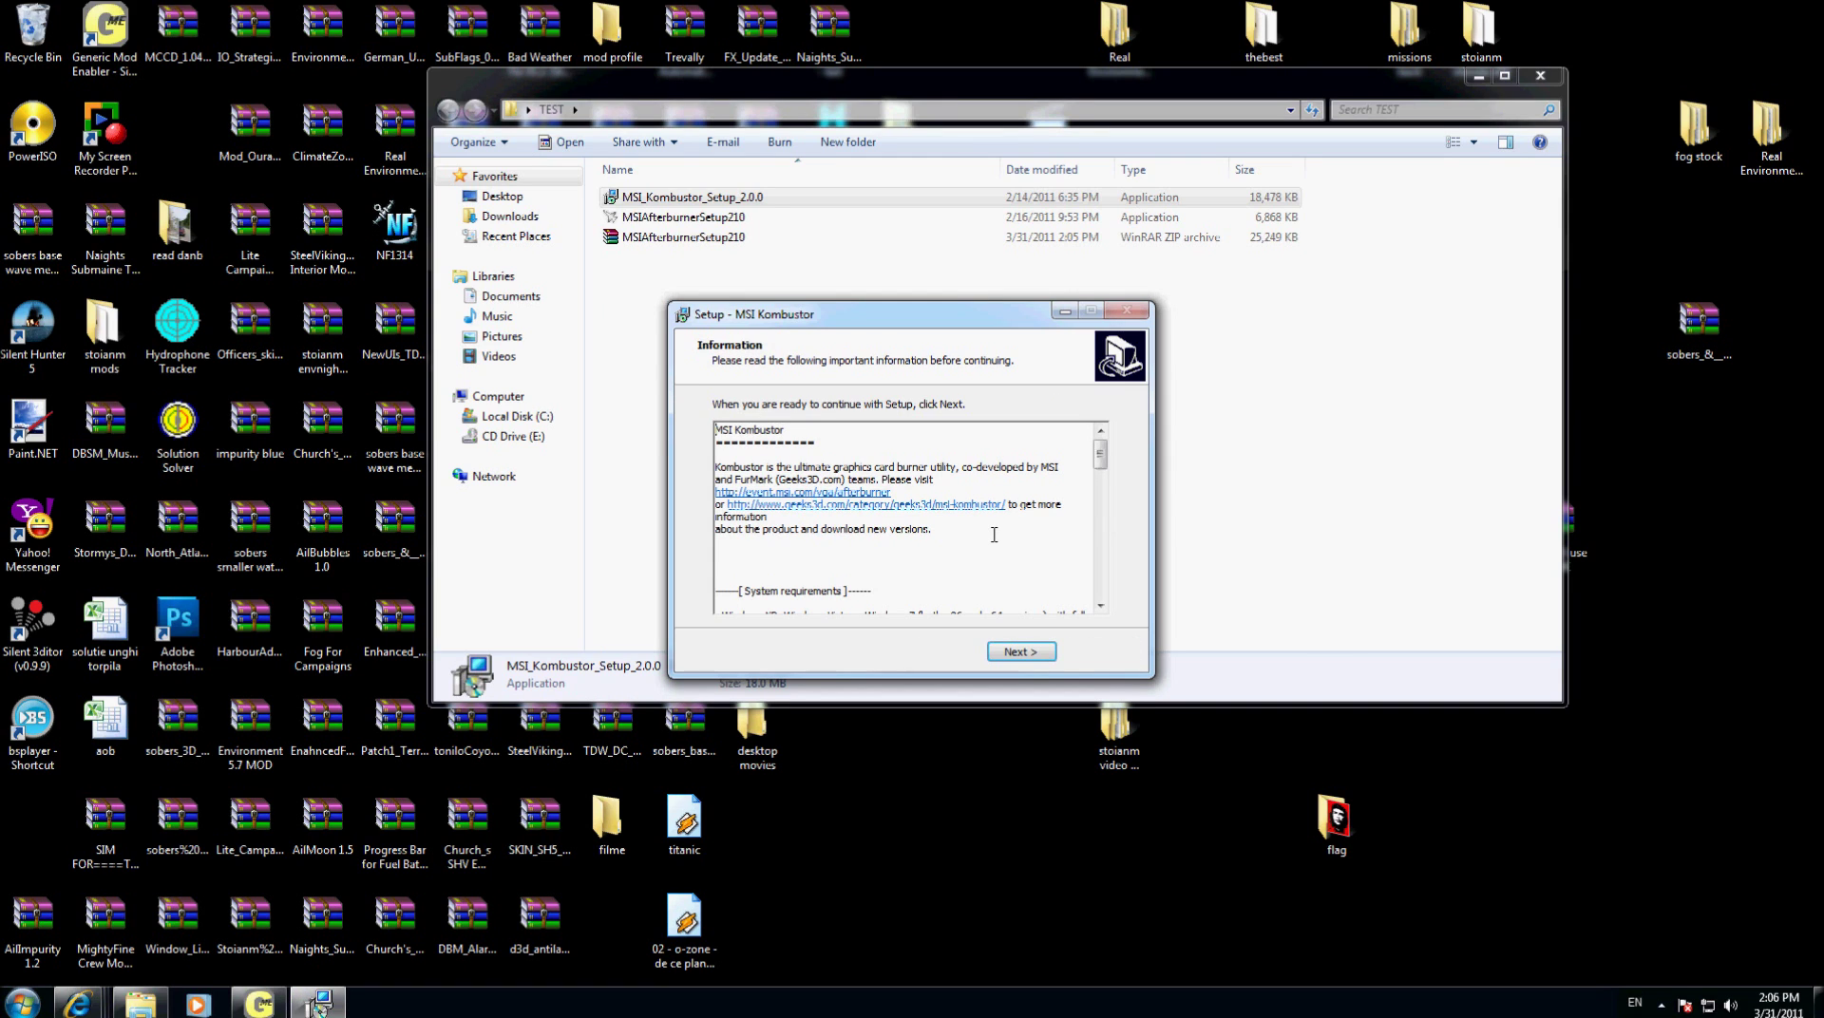
click(1021, 655)
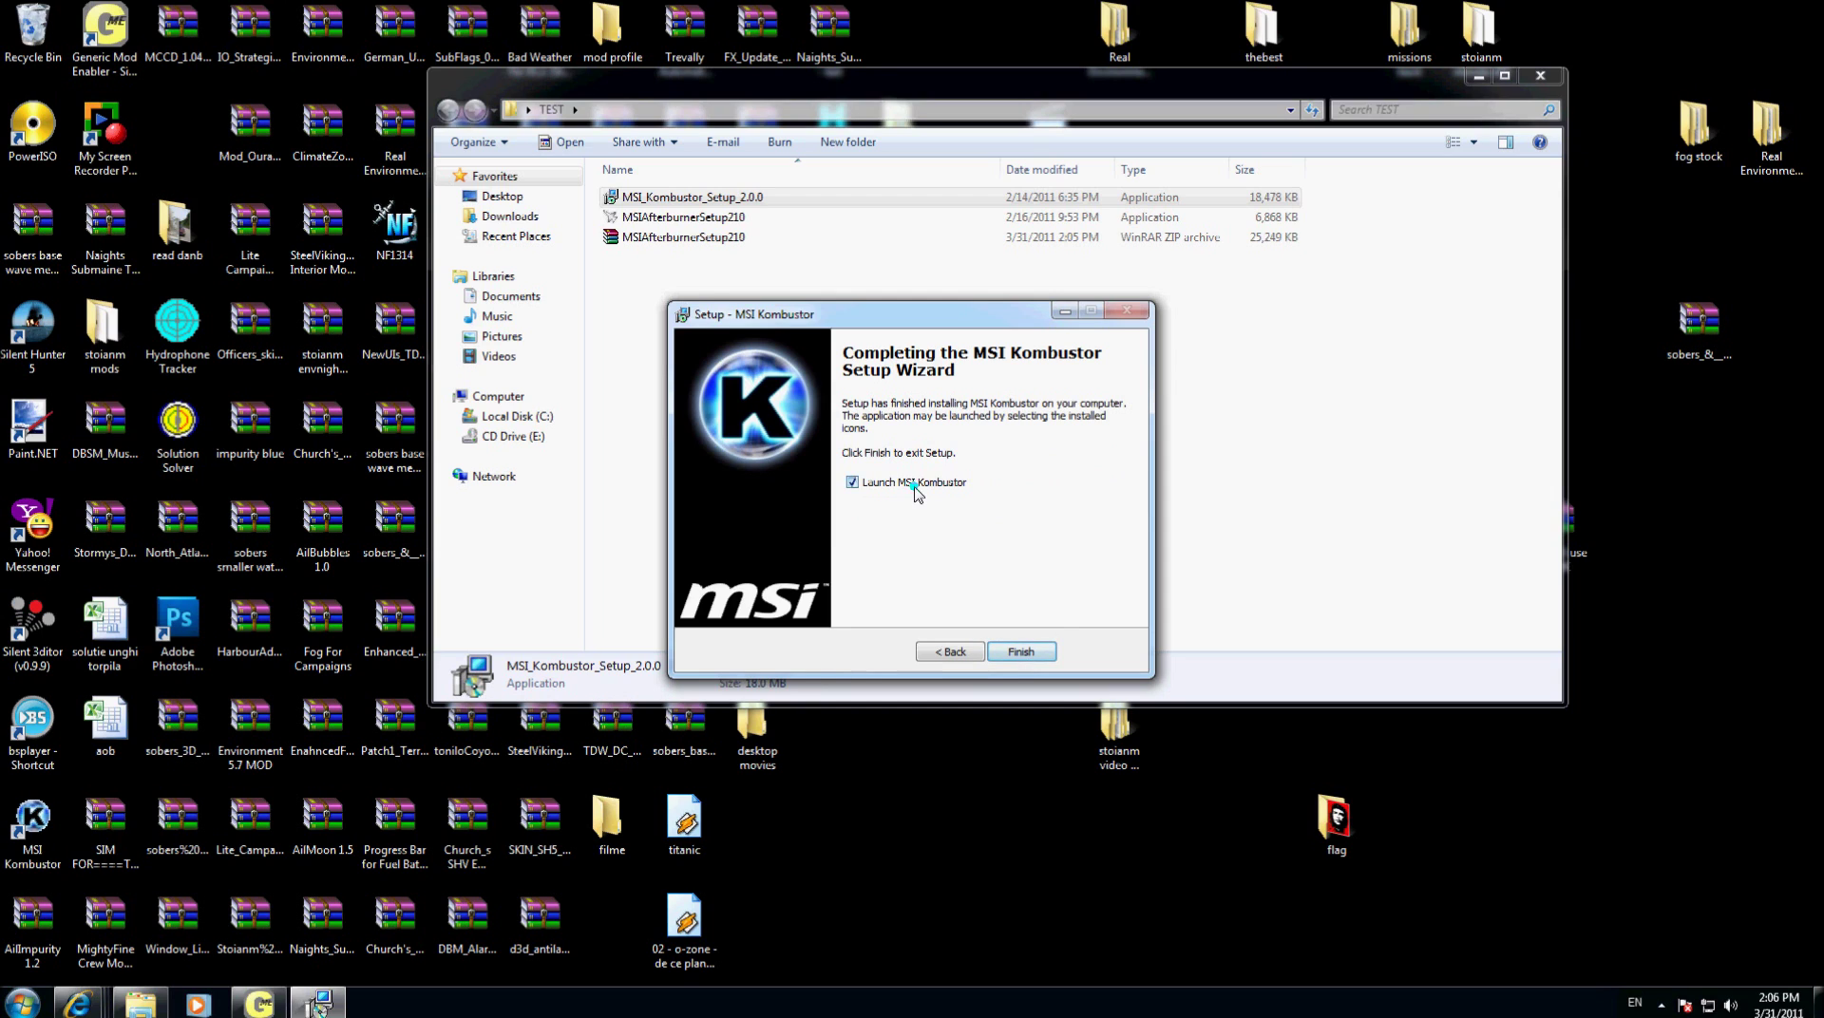
click(1018, 653)
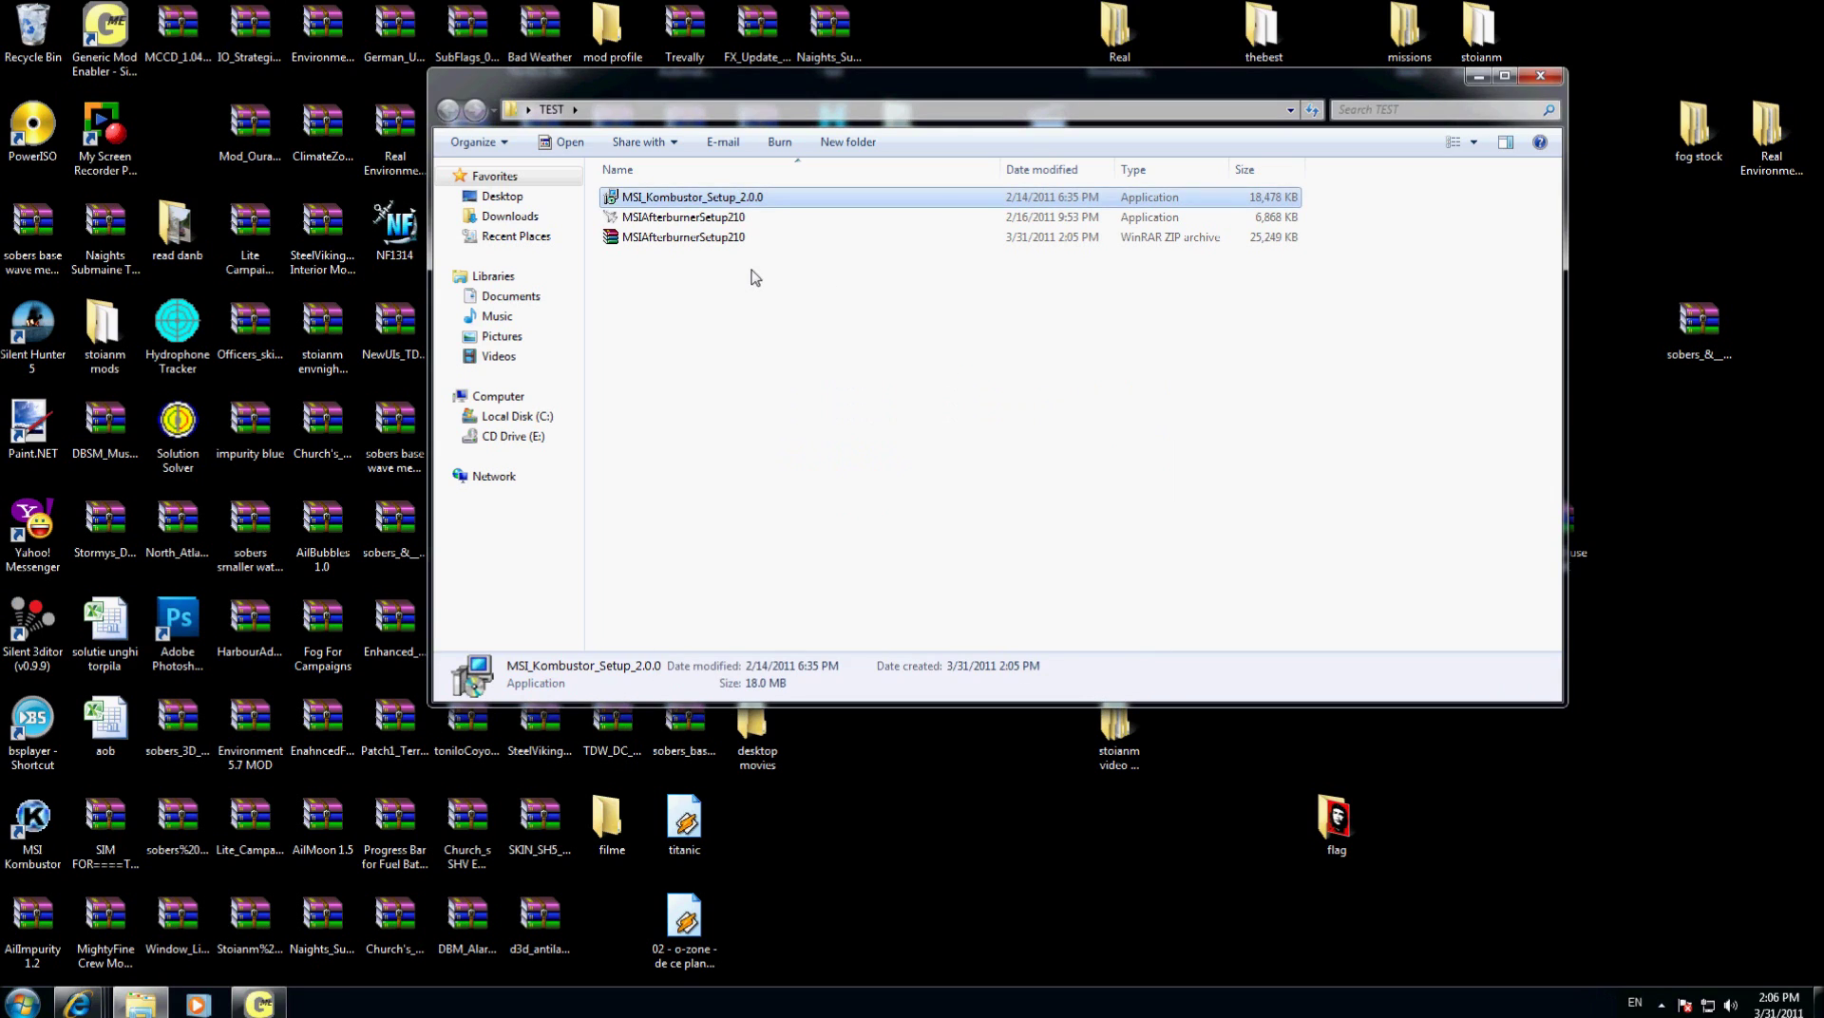
Step: Run the MSIAfterburnerSetup210 application, accept the license terms and install MSI Afterburner 2.1.0 with the default folders
click(761, 220)
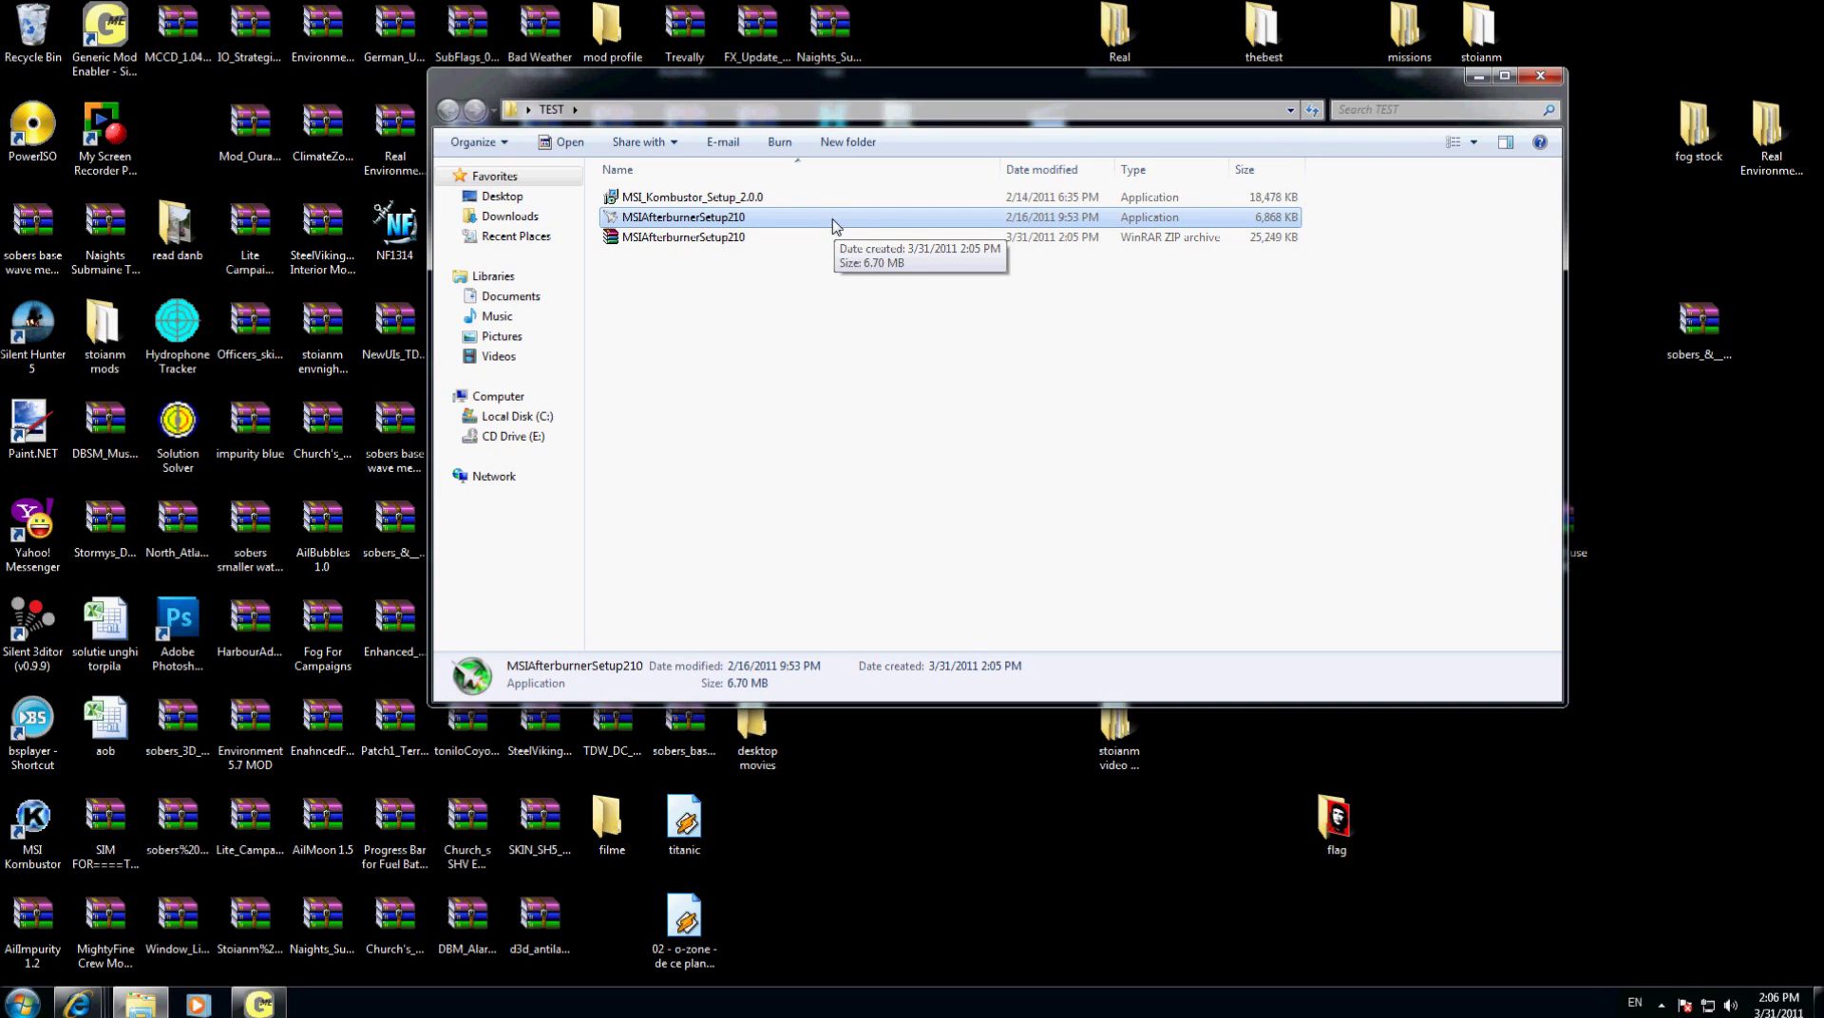
double_click(835, 218)
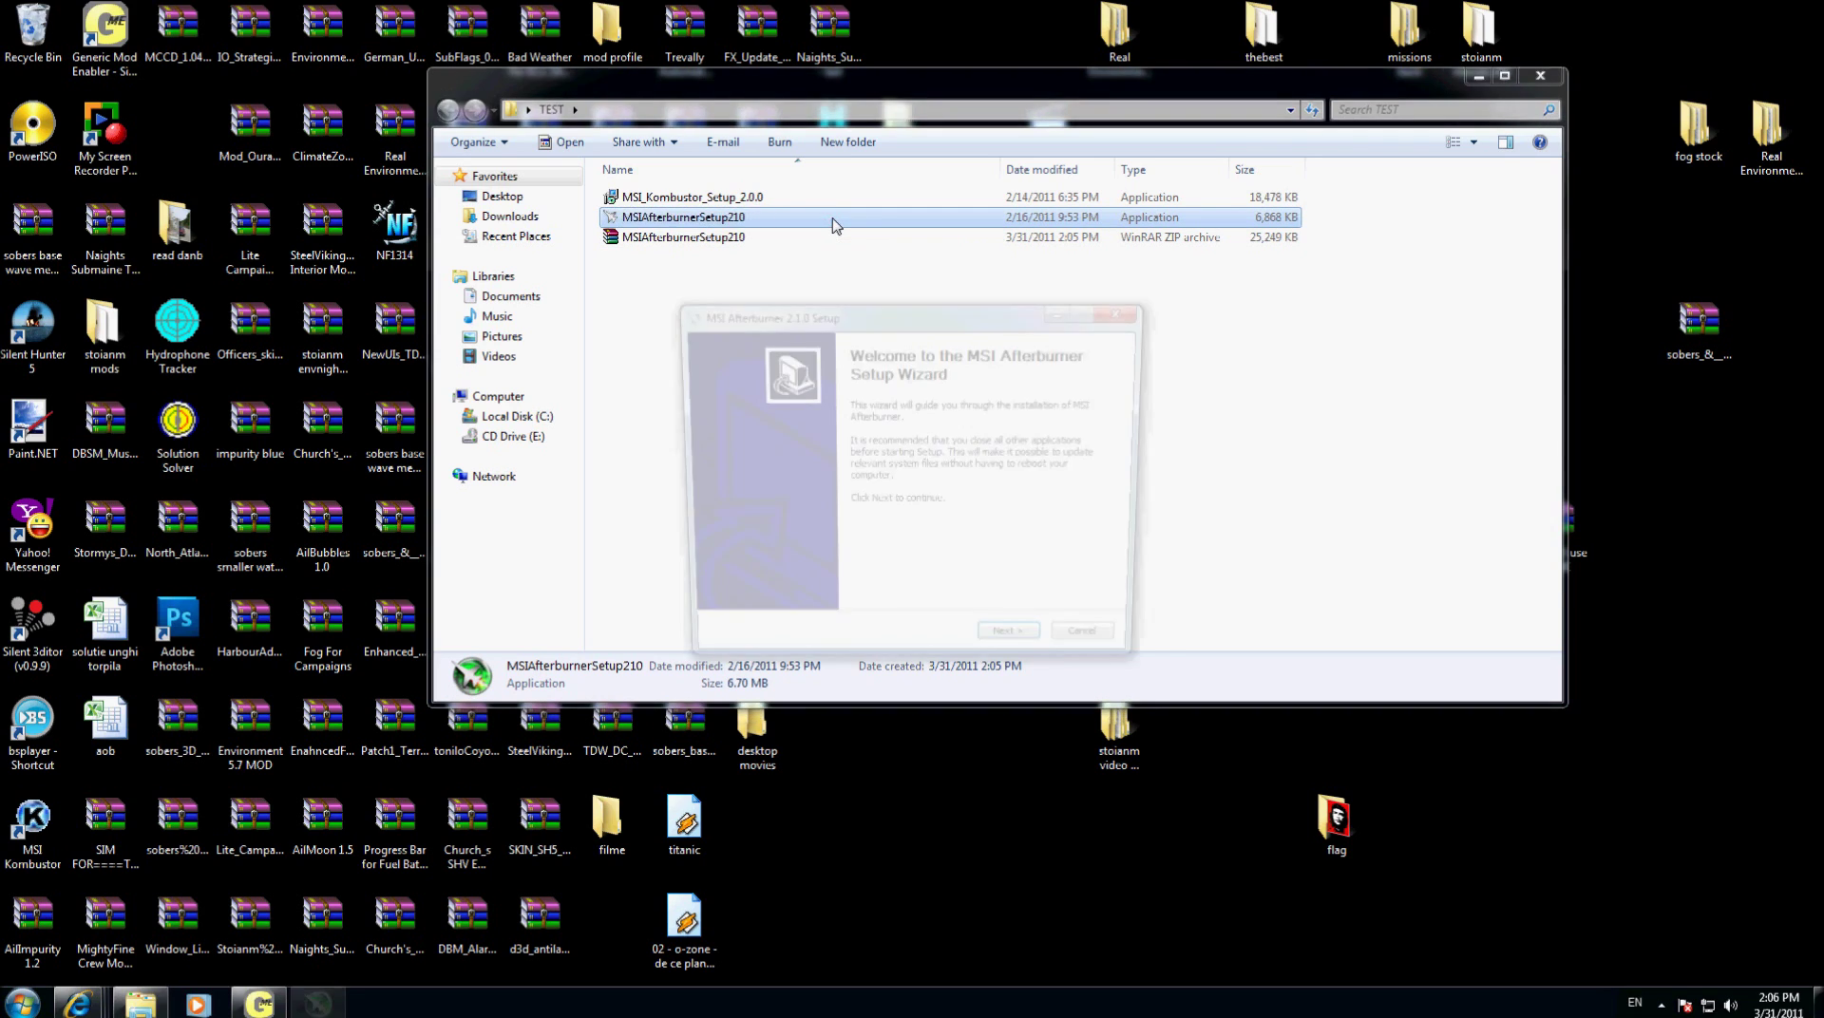
click(1009, 653)
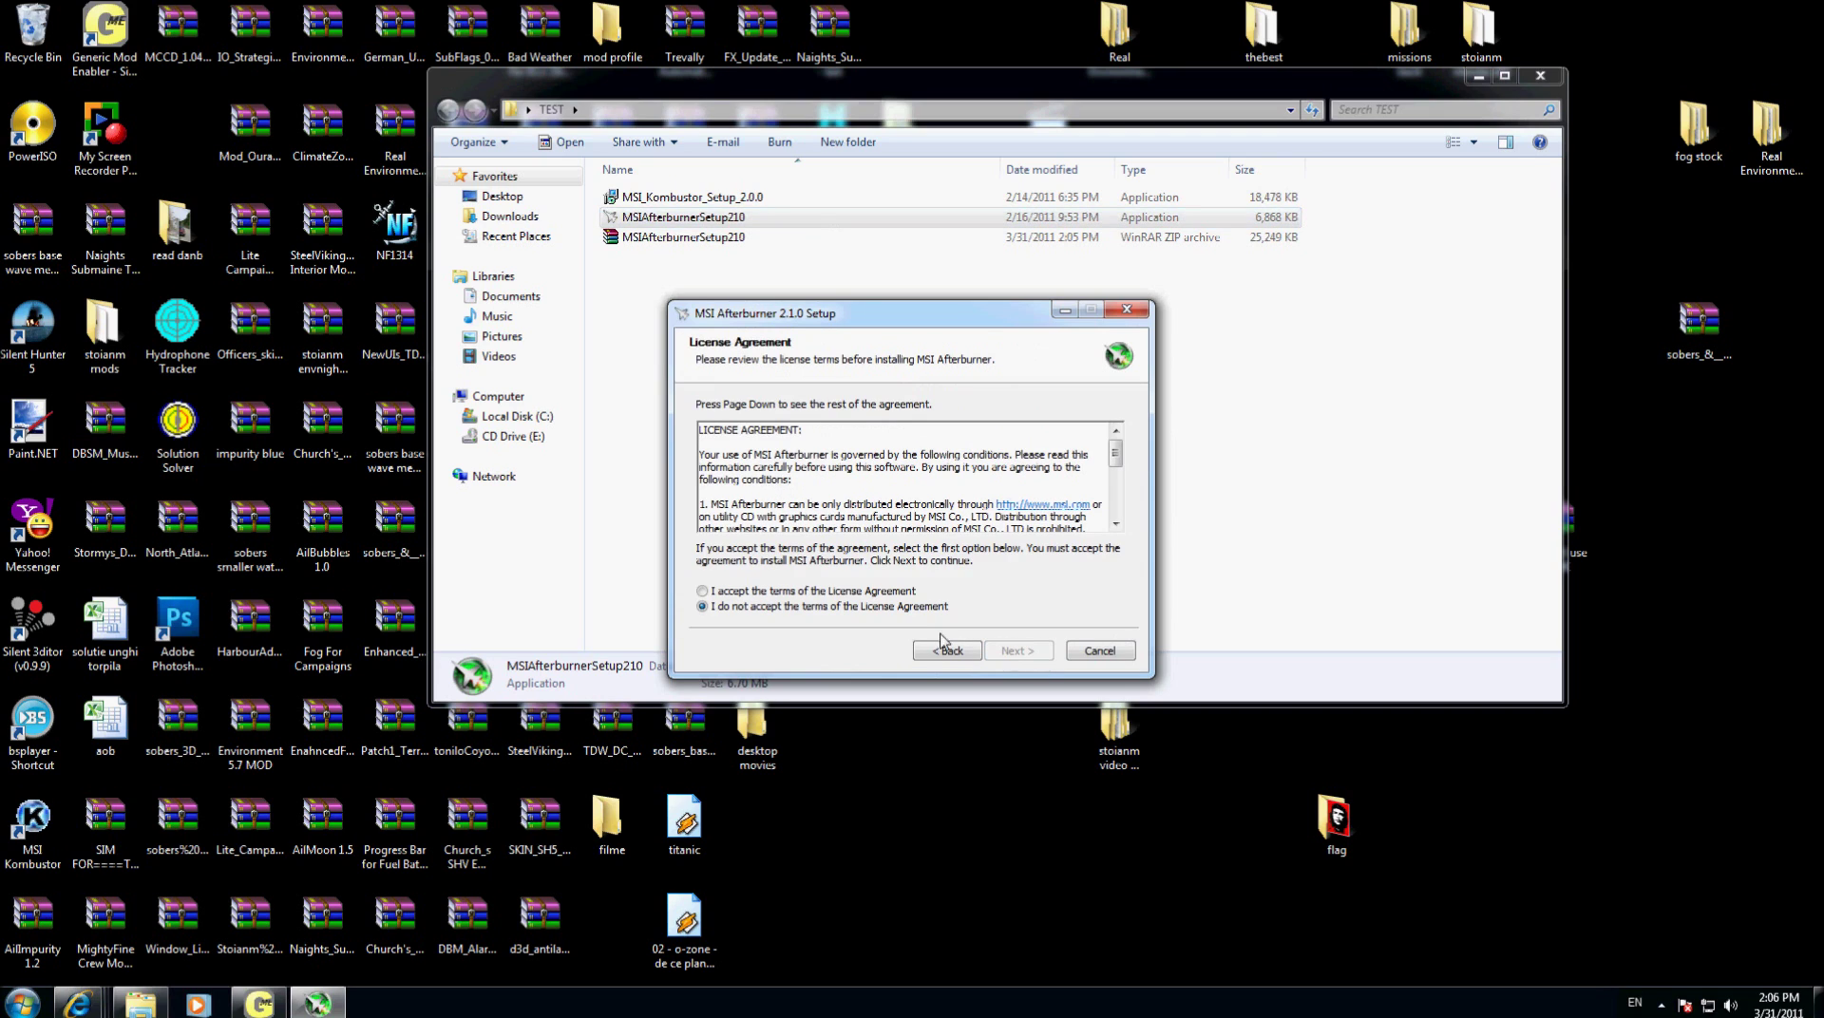
click(812, 593)
click(1019, 650)
click(1019, 651)
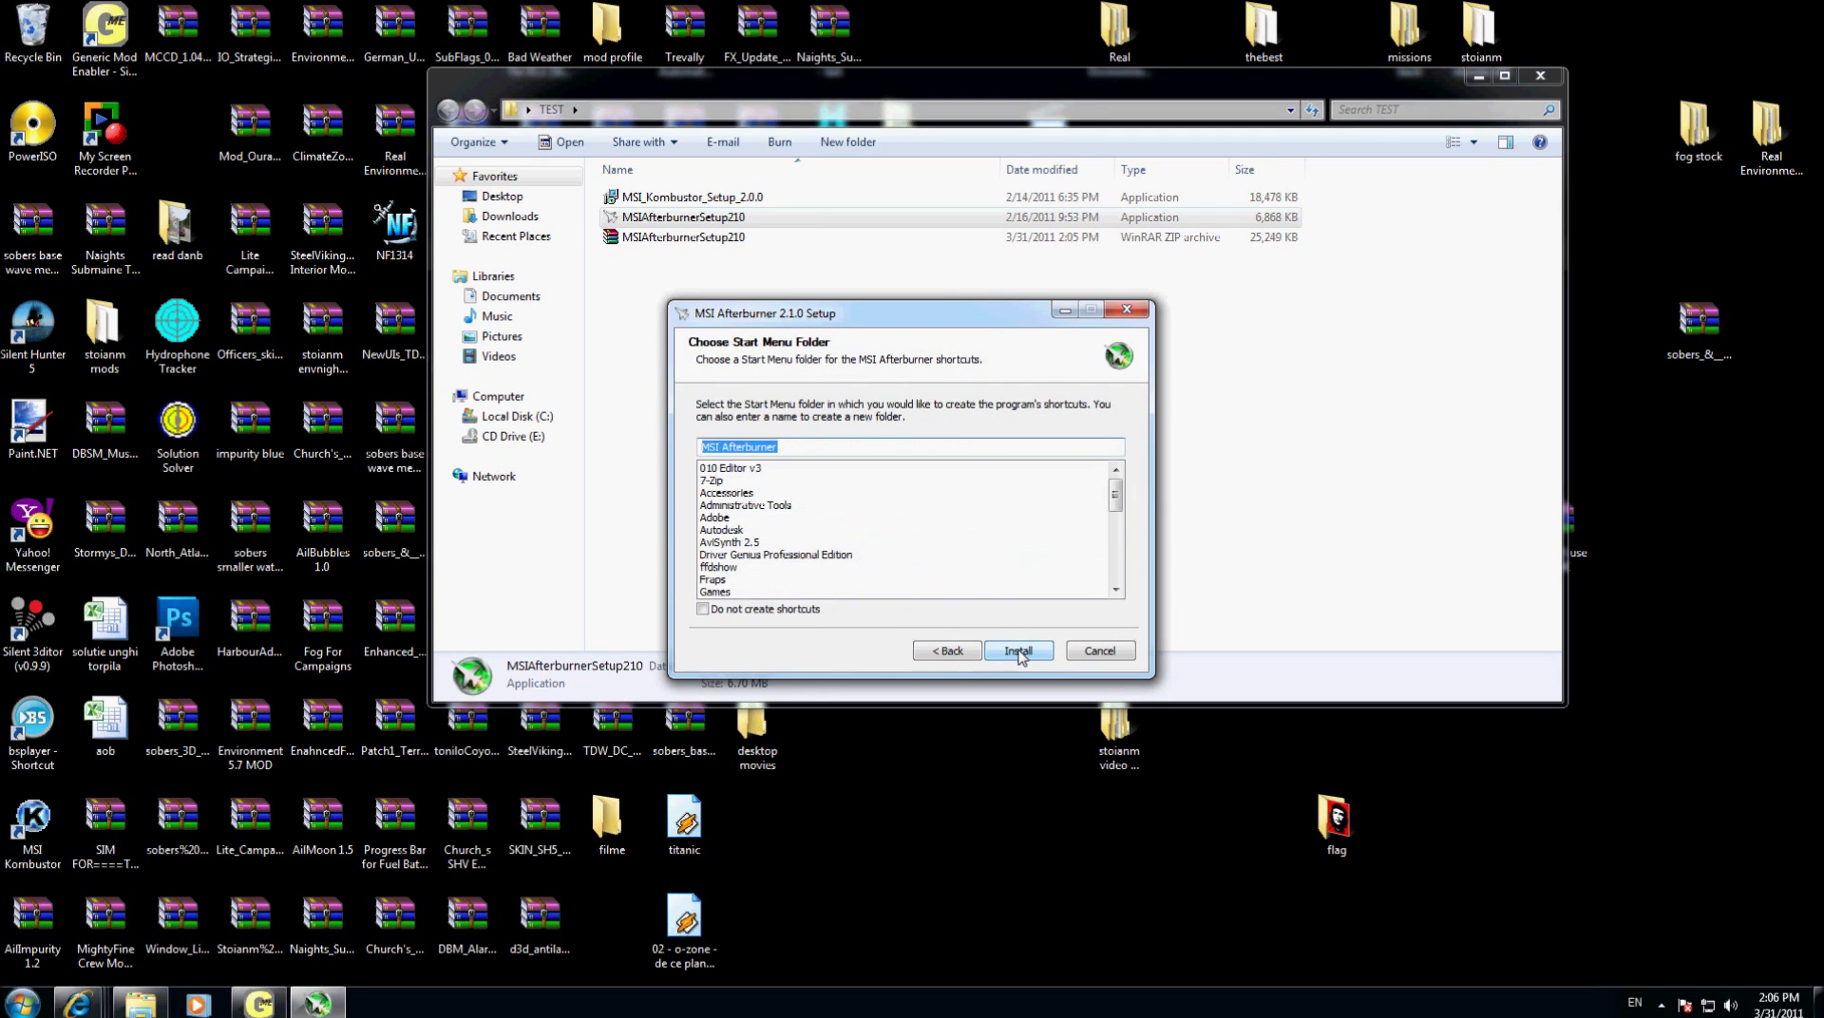
click(1018, 652)
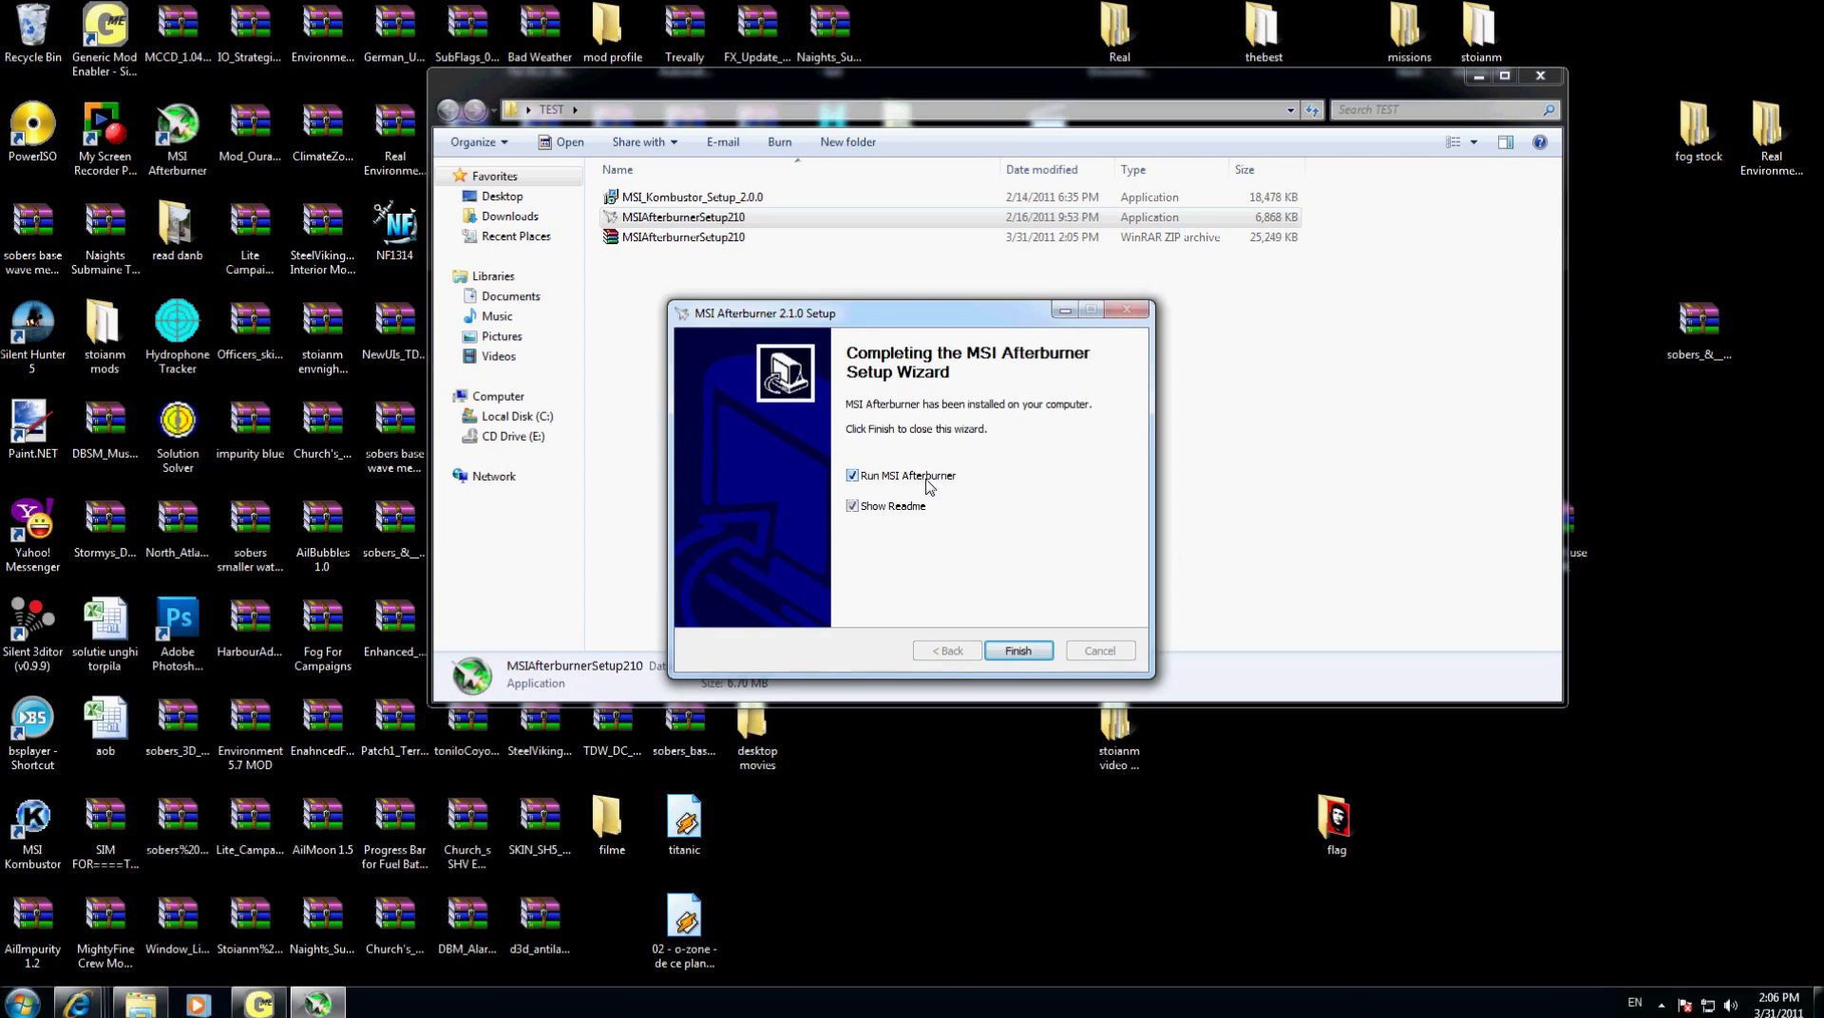
Step: Finish the MSI Afterburner setup without running the program or showing the readme, and close the TEST folder
click(928, 479)
click(907, 508)
click(1021, 654)
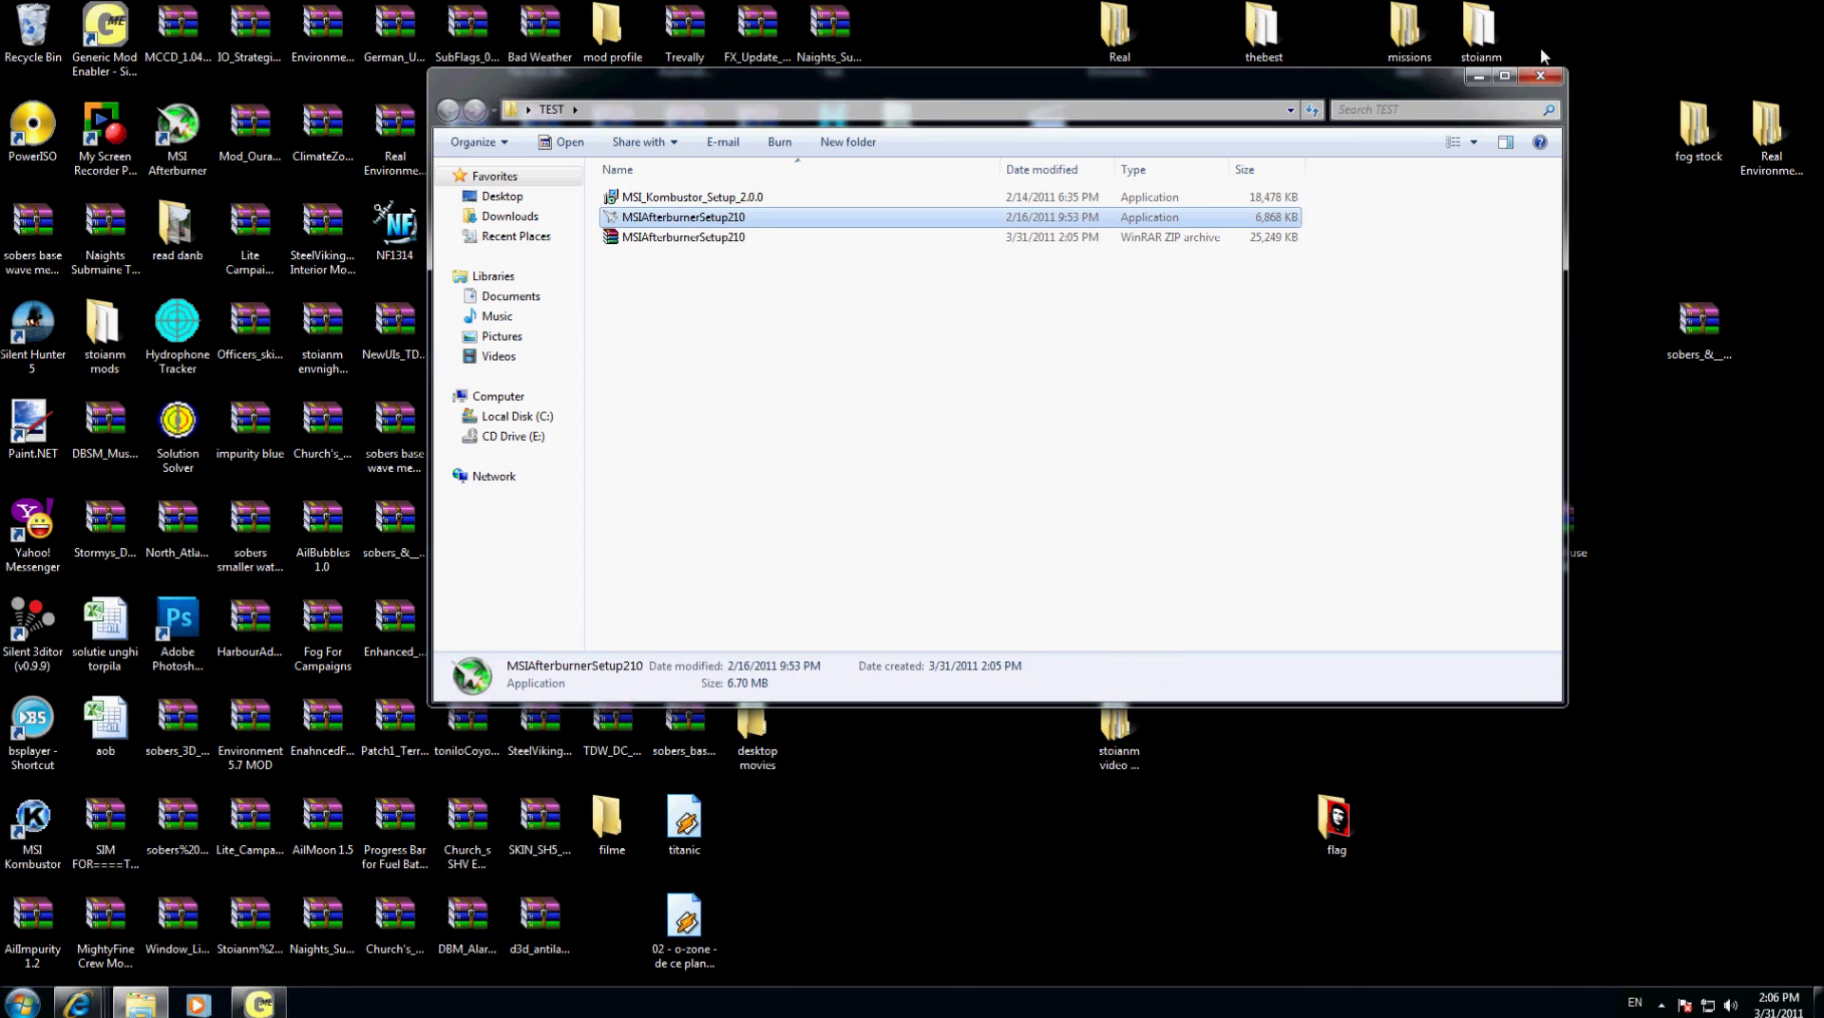
click(1542, 82)
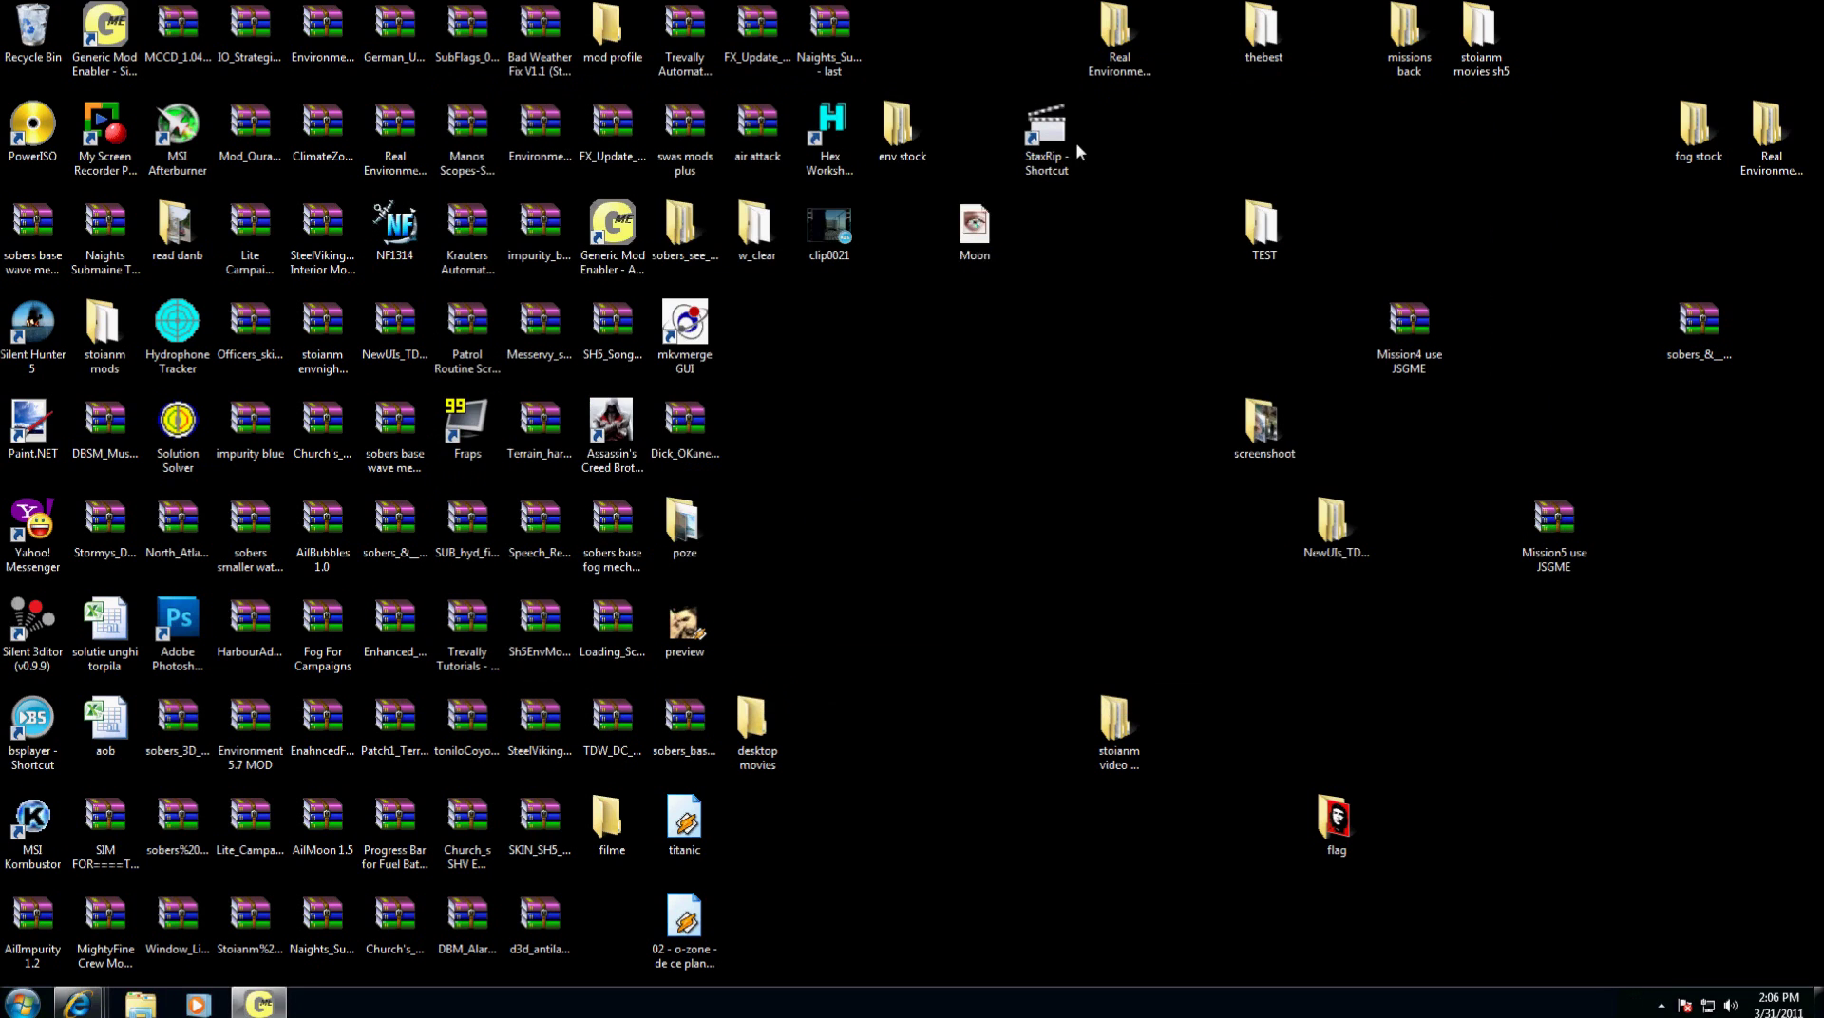
Step: Empty the Recycle Bin and confirm the permanent deletion
right_click(38, 40)
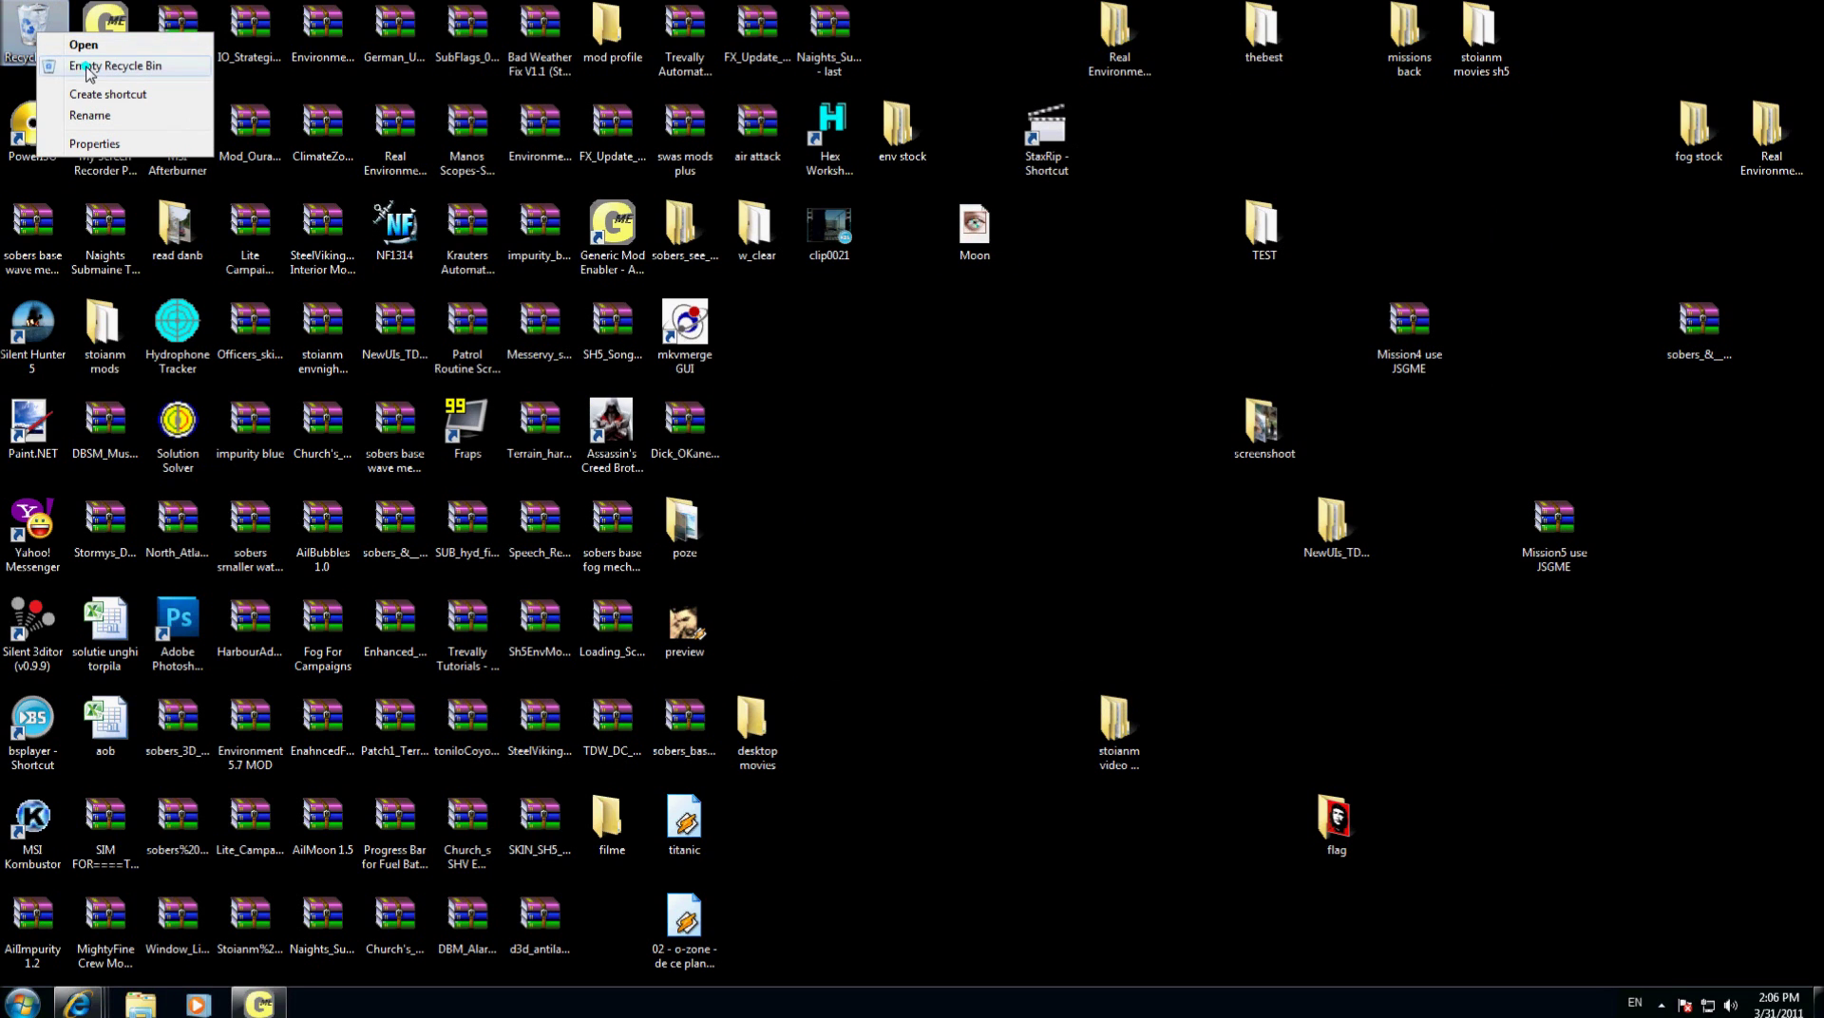
click(88, 69)
click(987, 579)
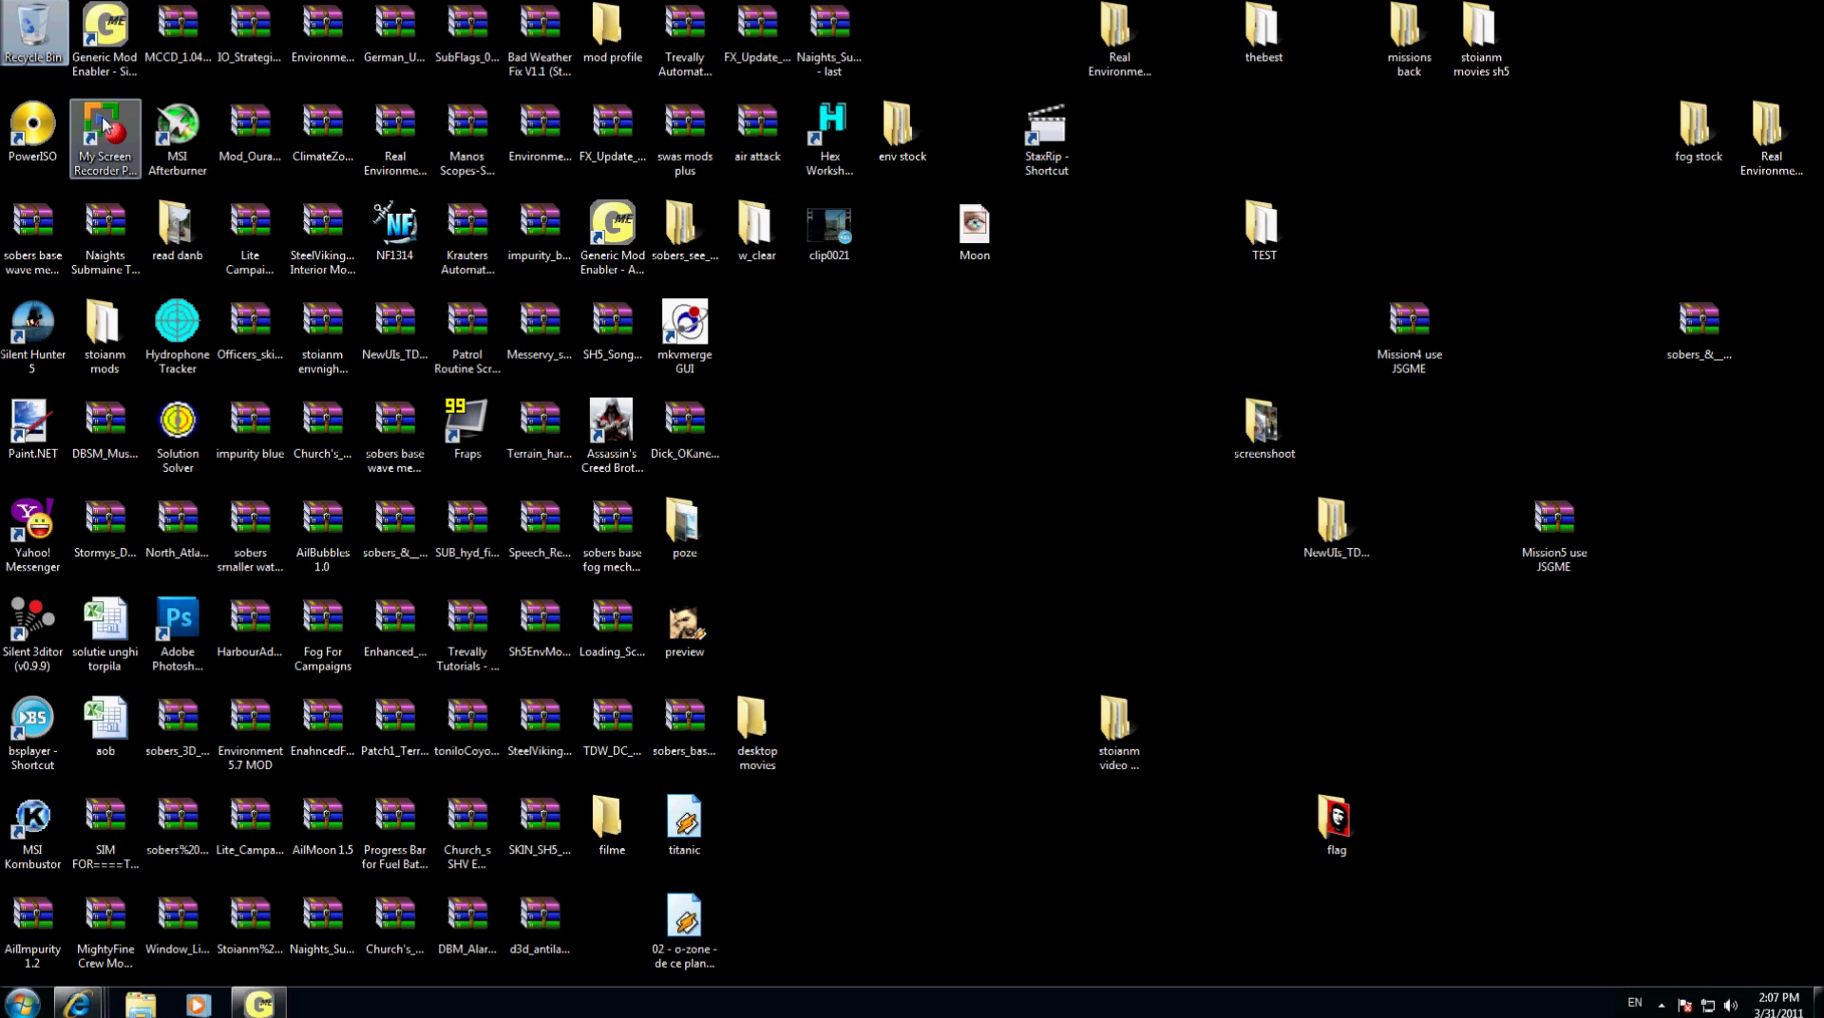
click(202, 153)
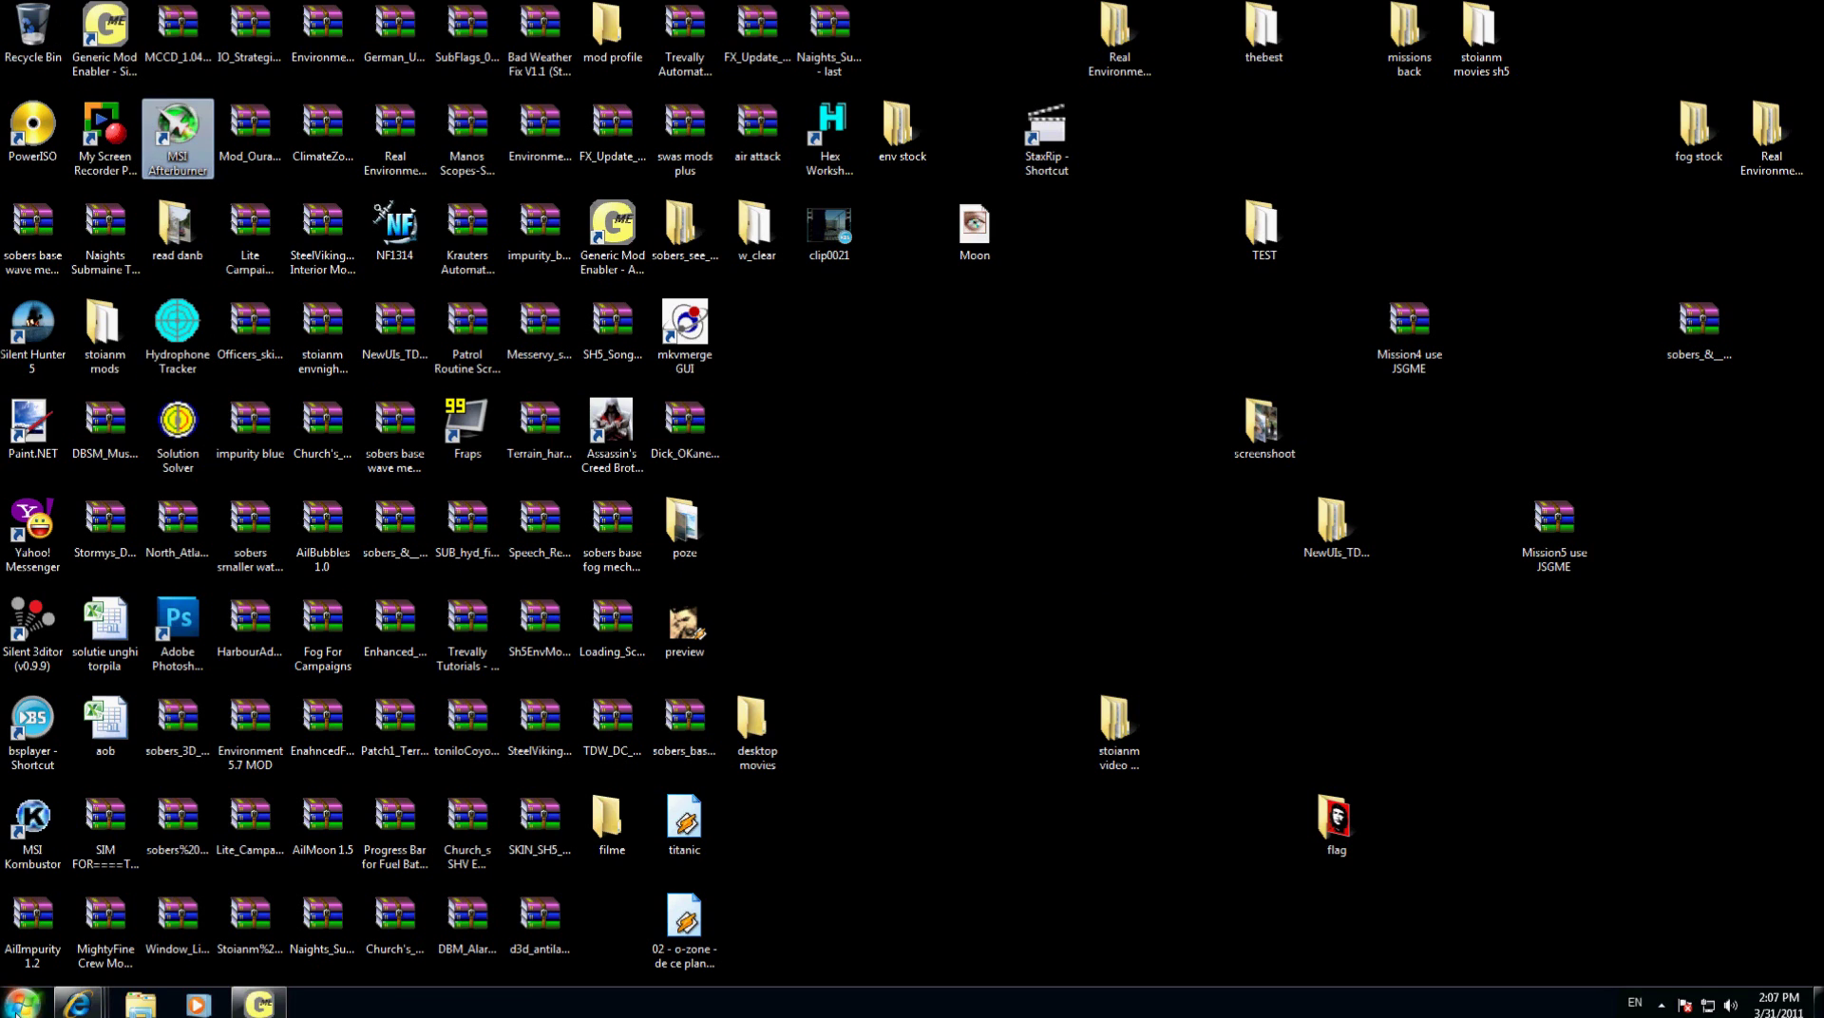
click(19, 1006)
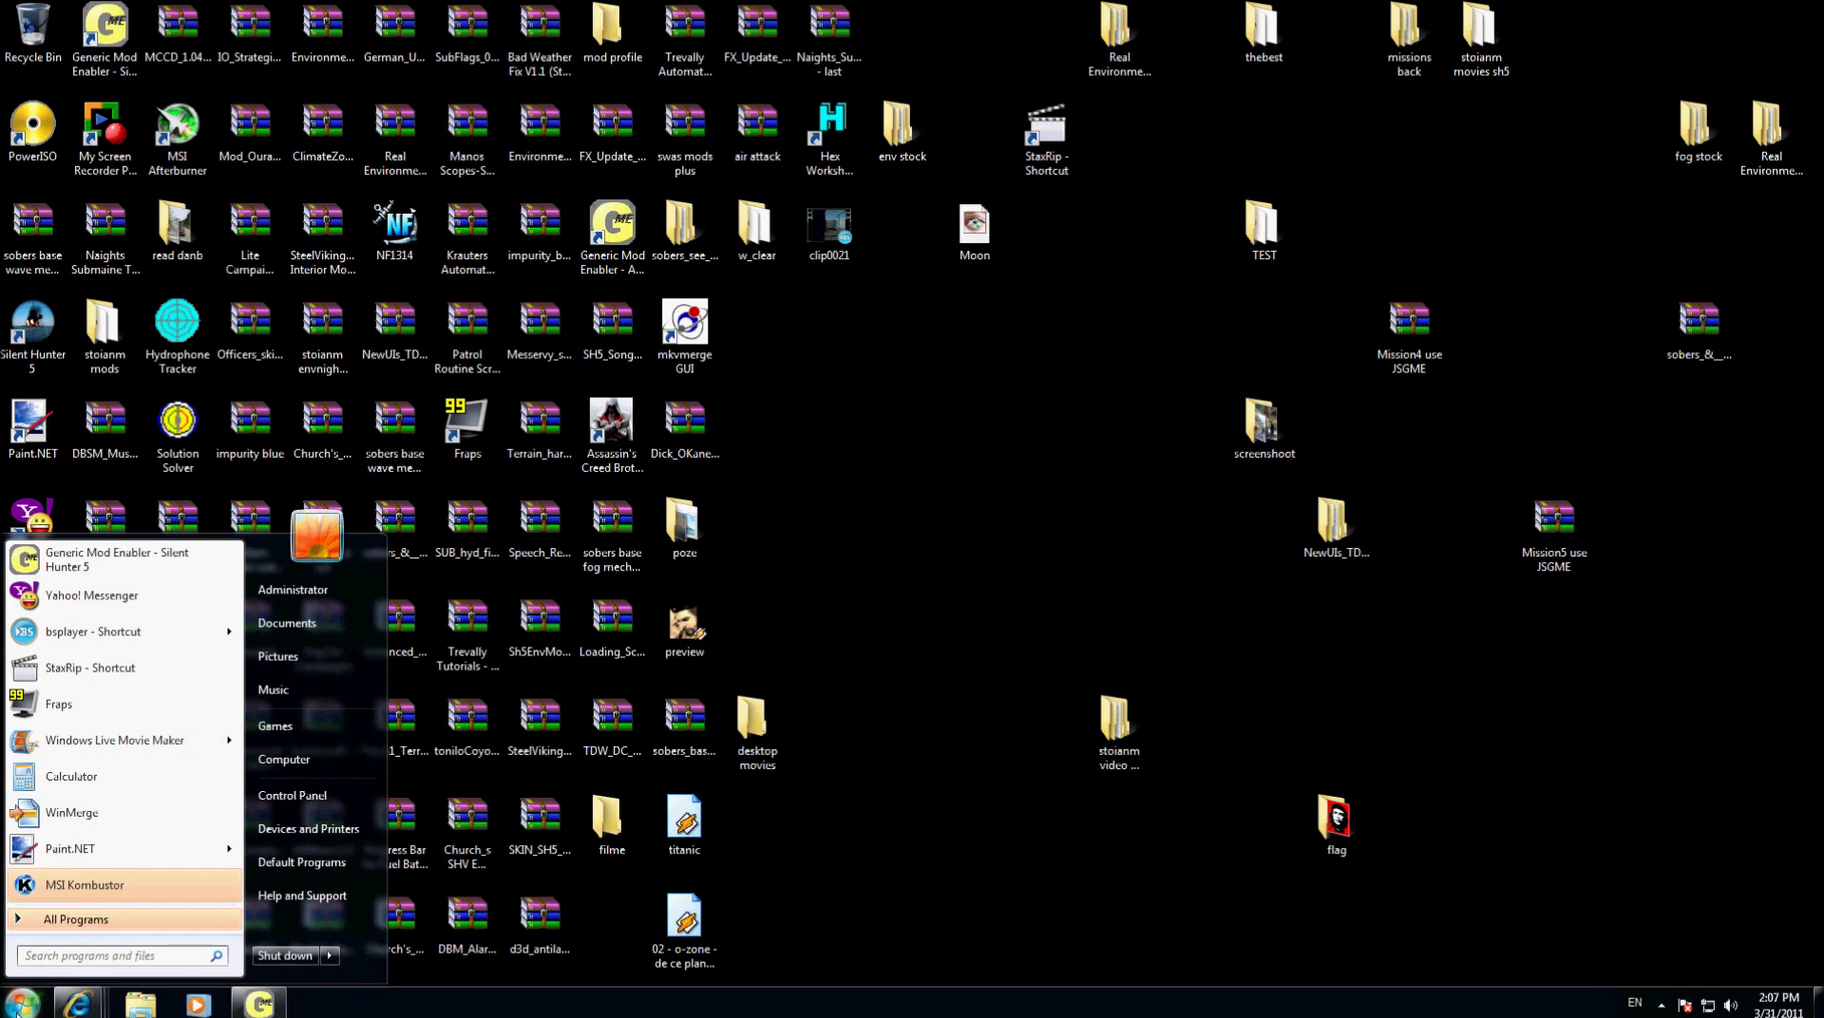
click(121, 919)
click(902, 584)
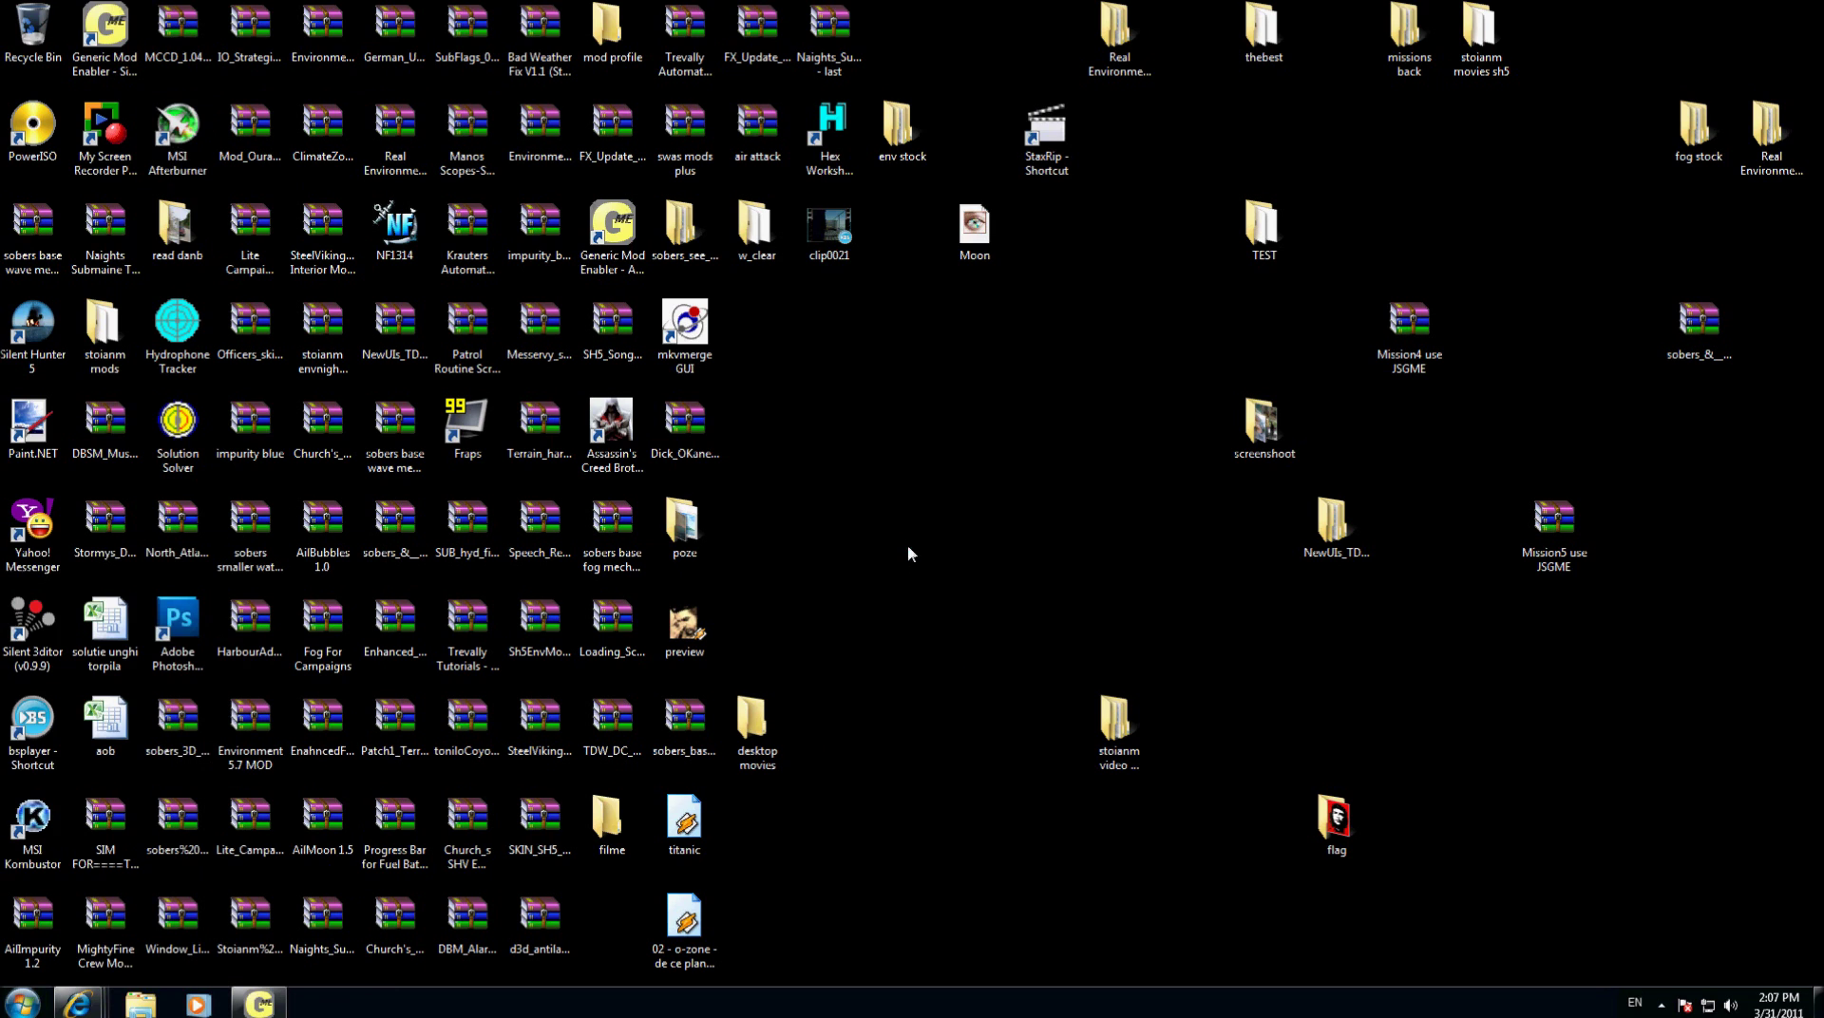
Step: Launch MSI Afterburner from the desktop and open its properties at the general settings
double_click(179, 152)
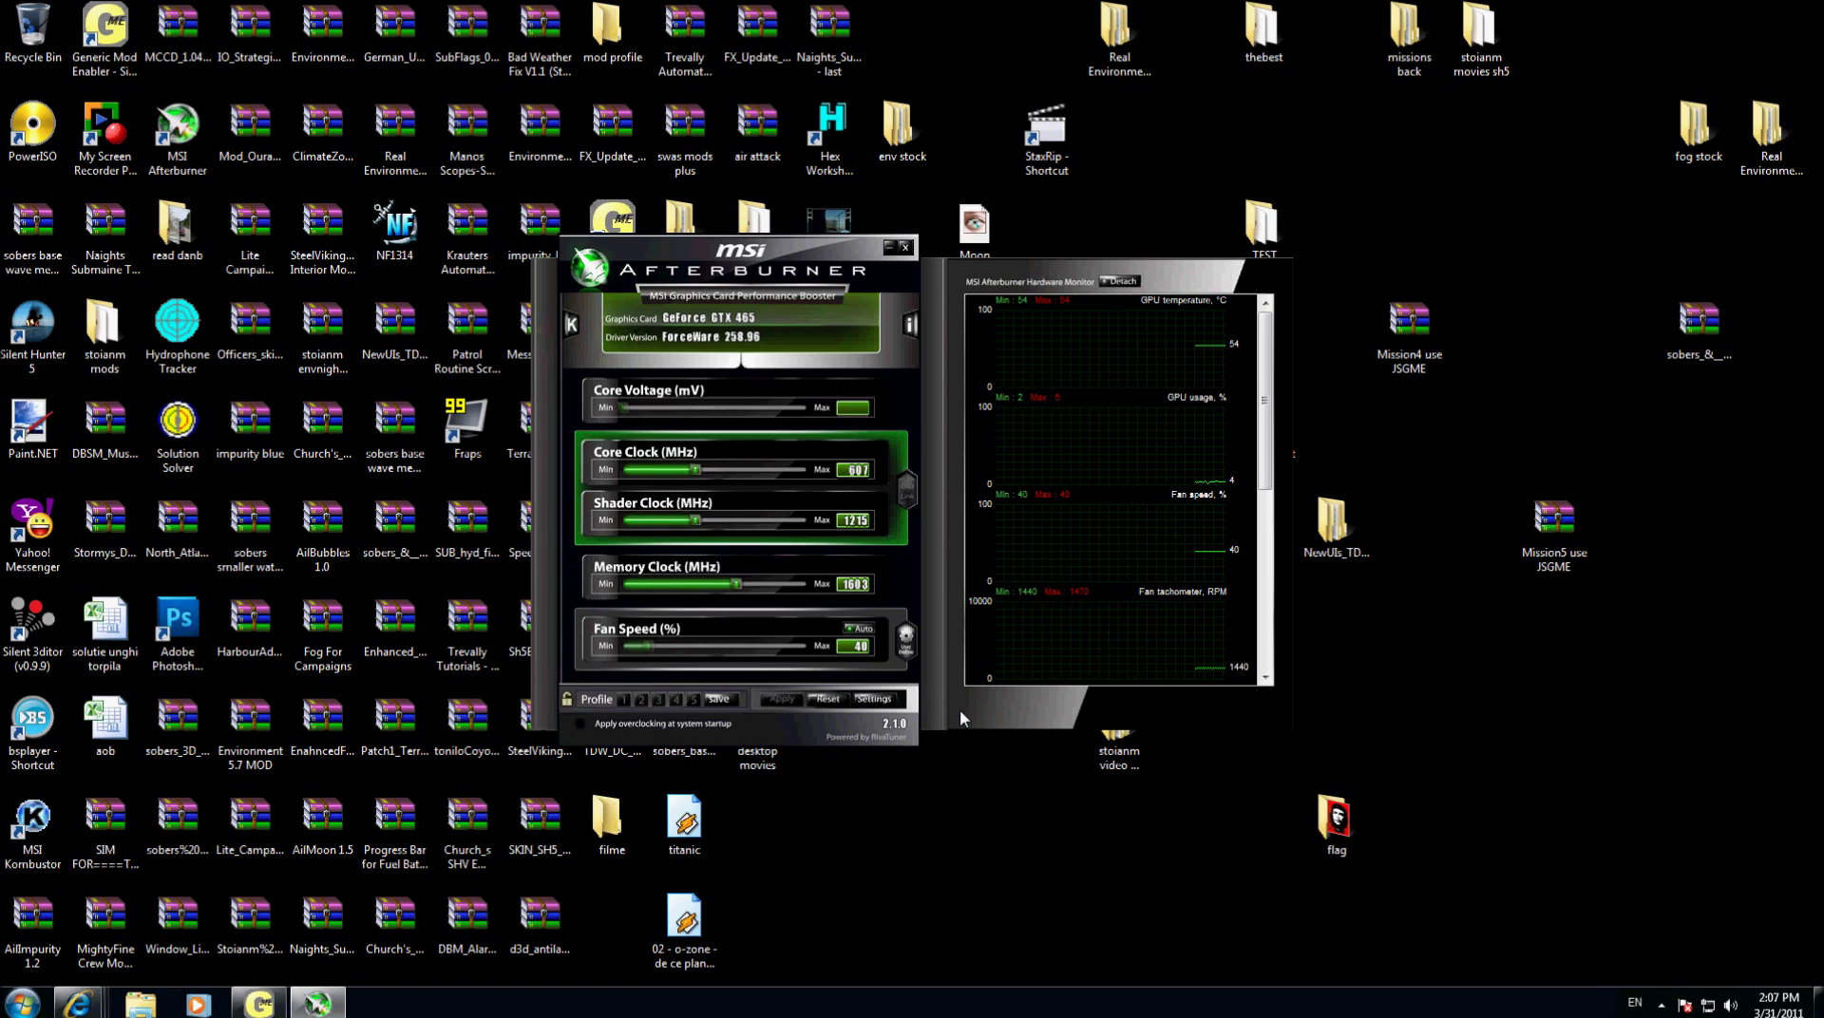
click(887, 703)
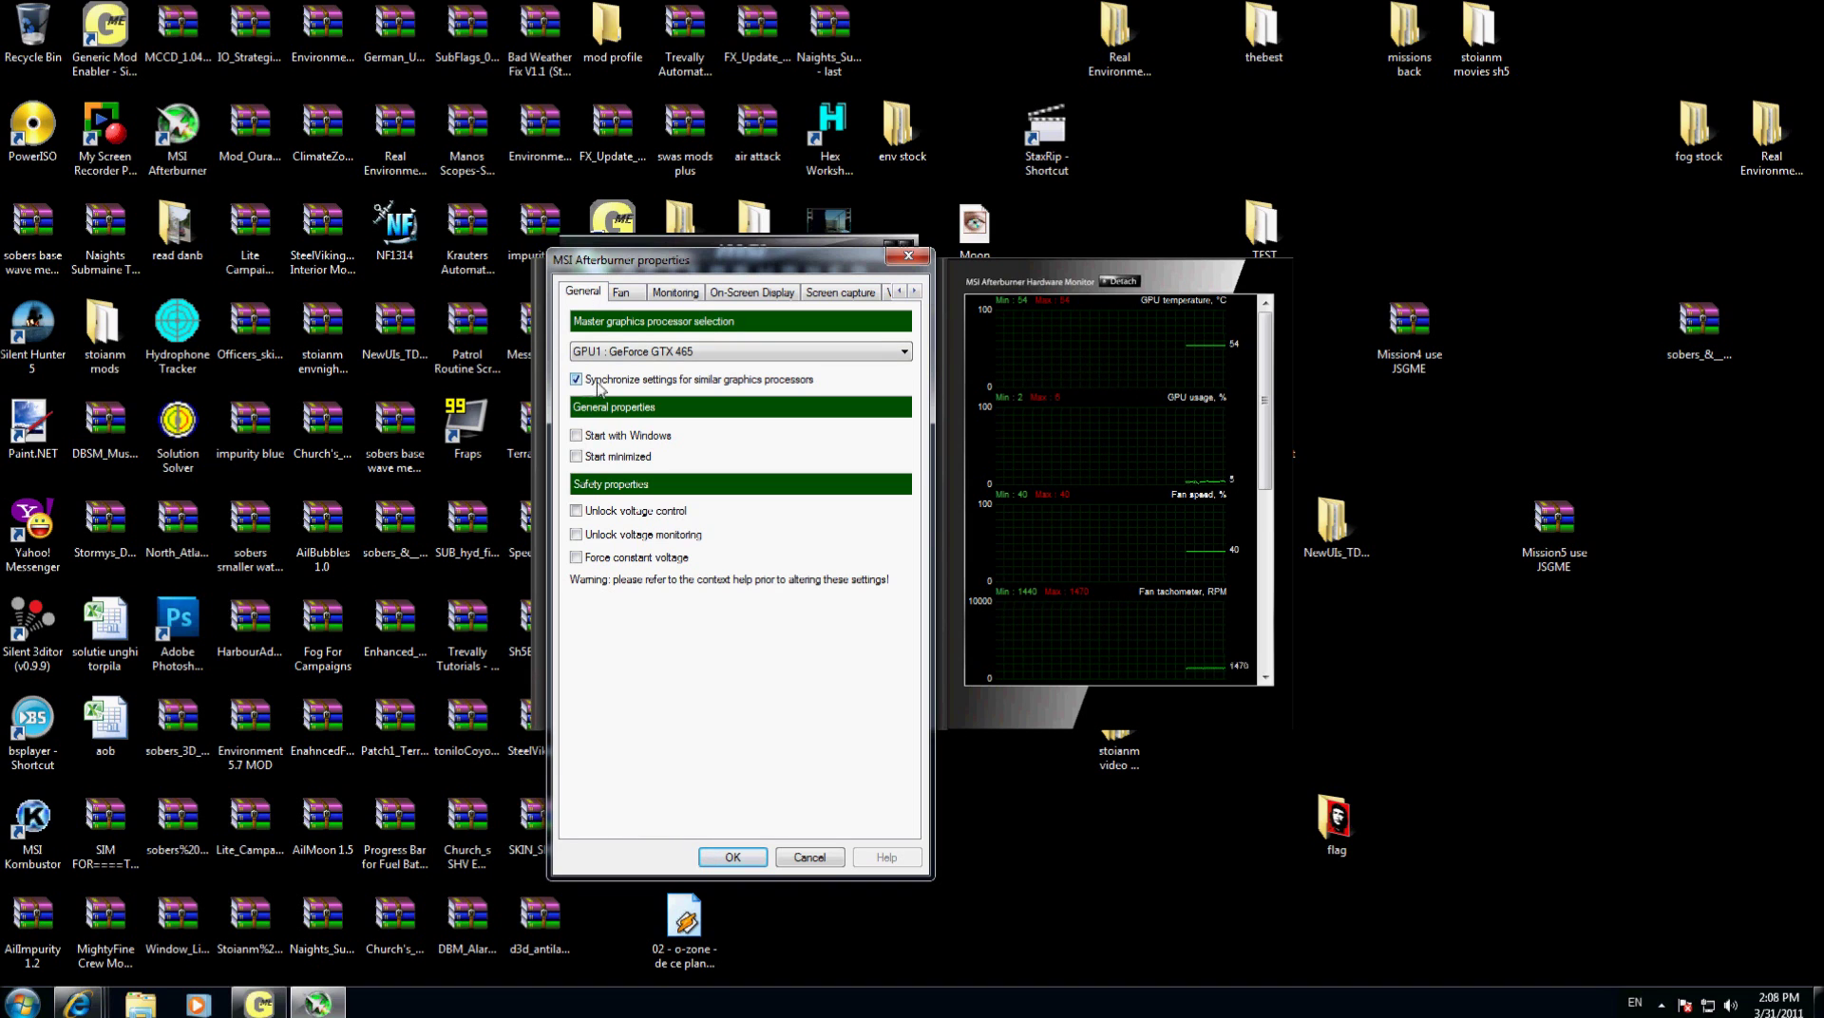
mouse_move(618, 390)
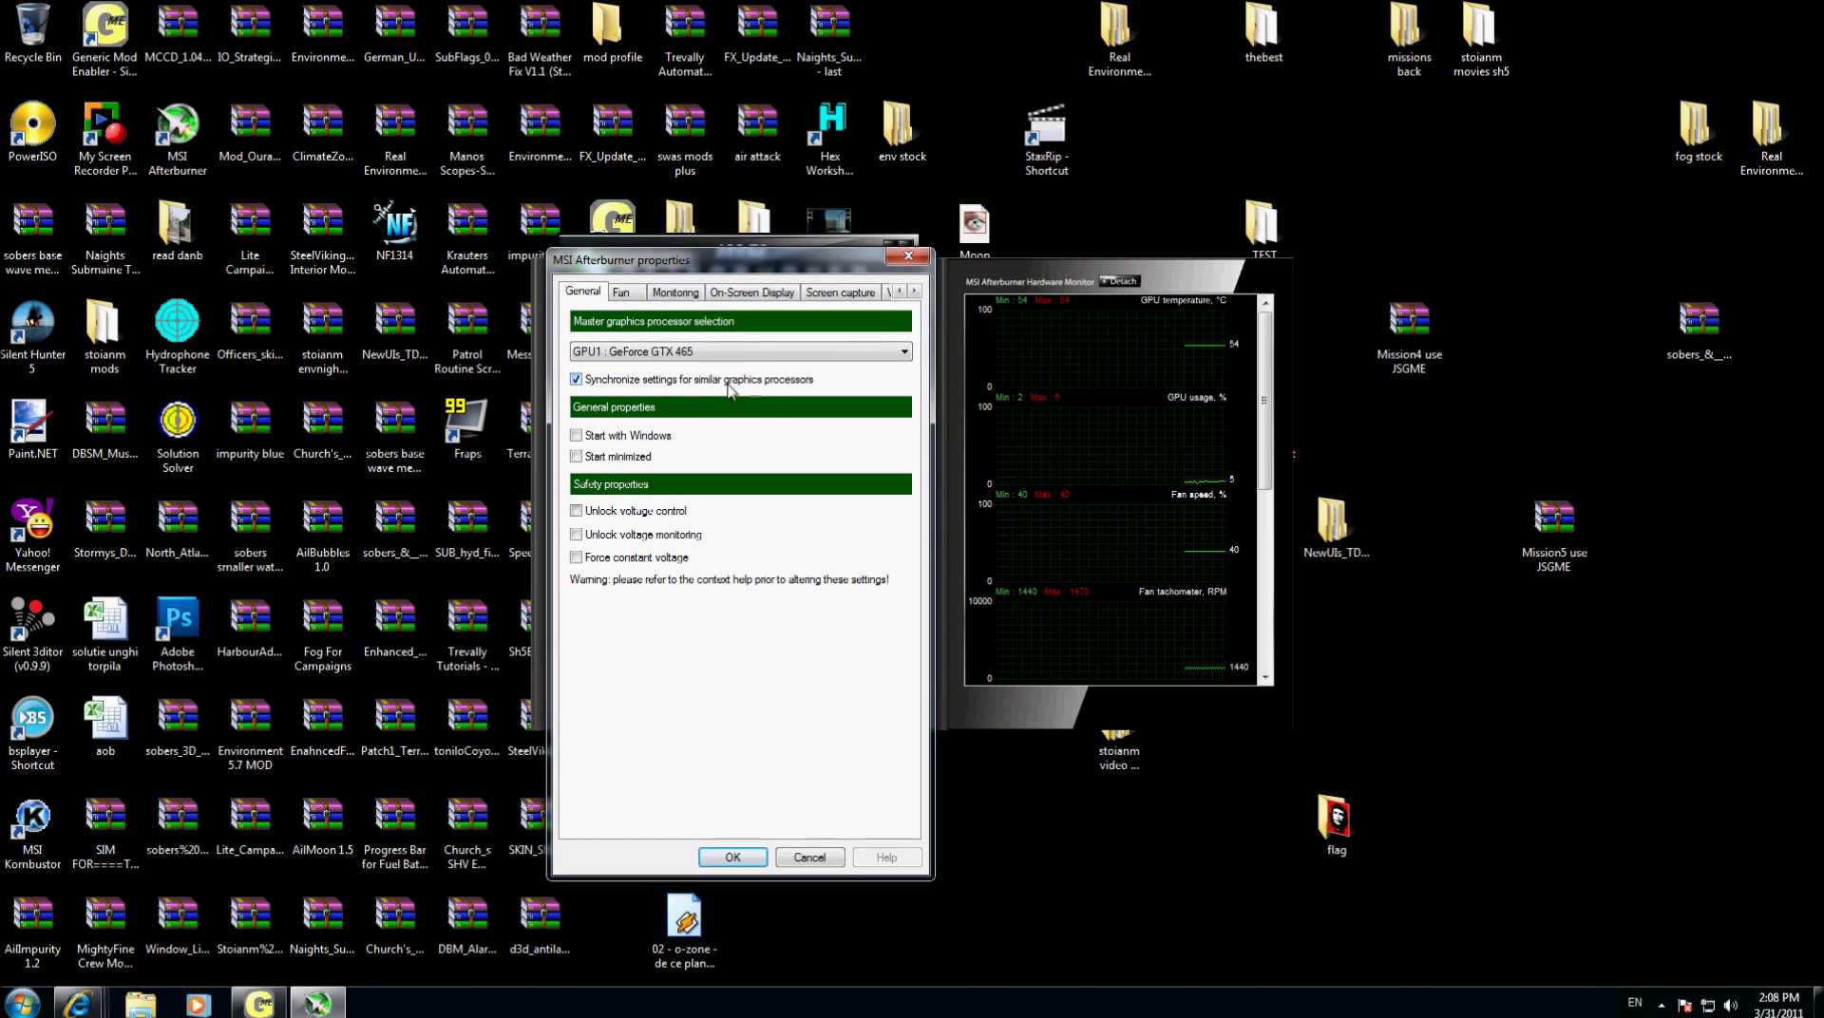